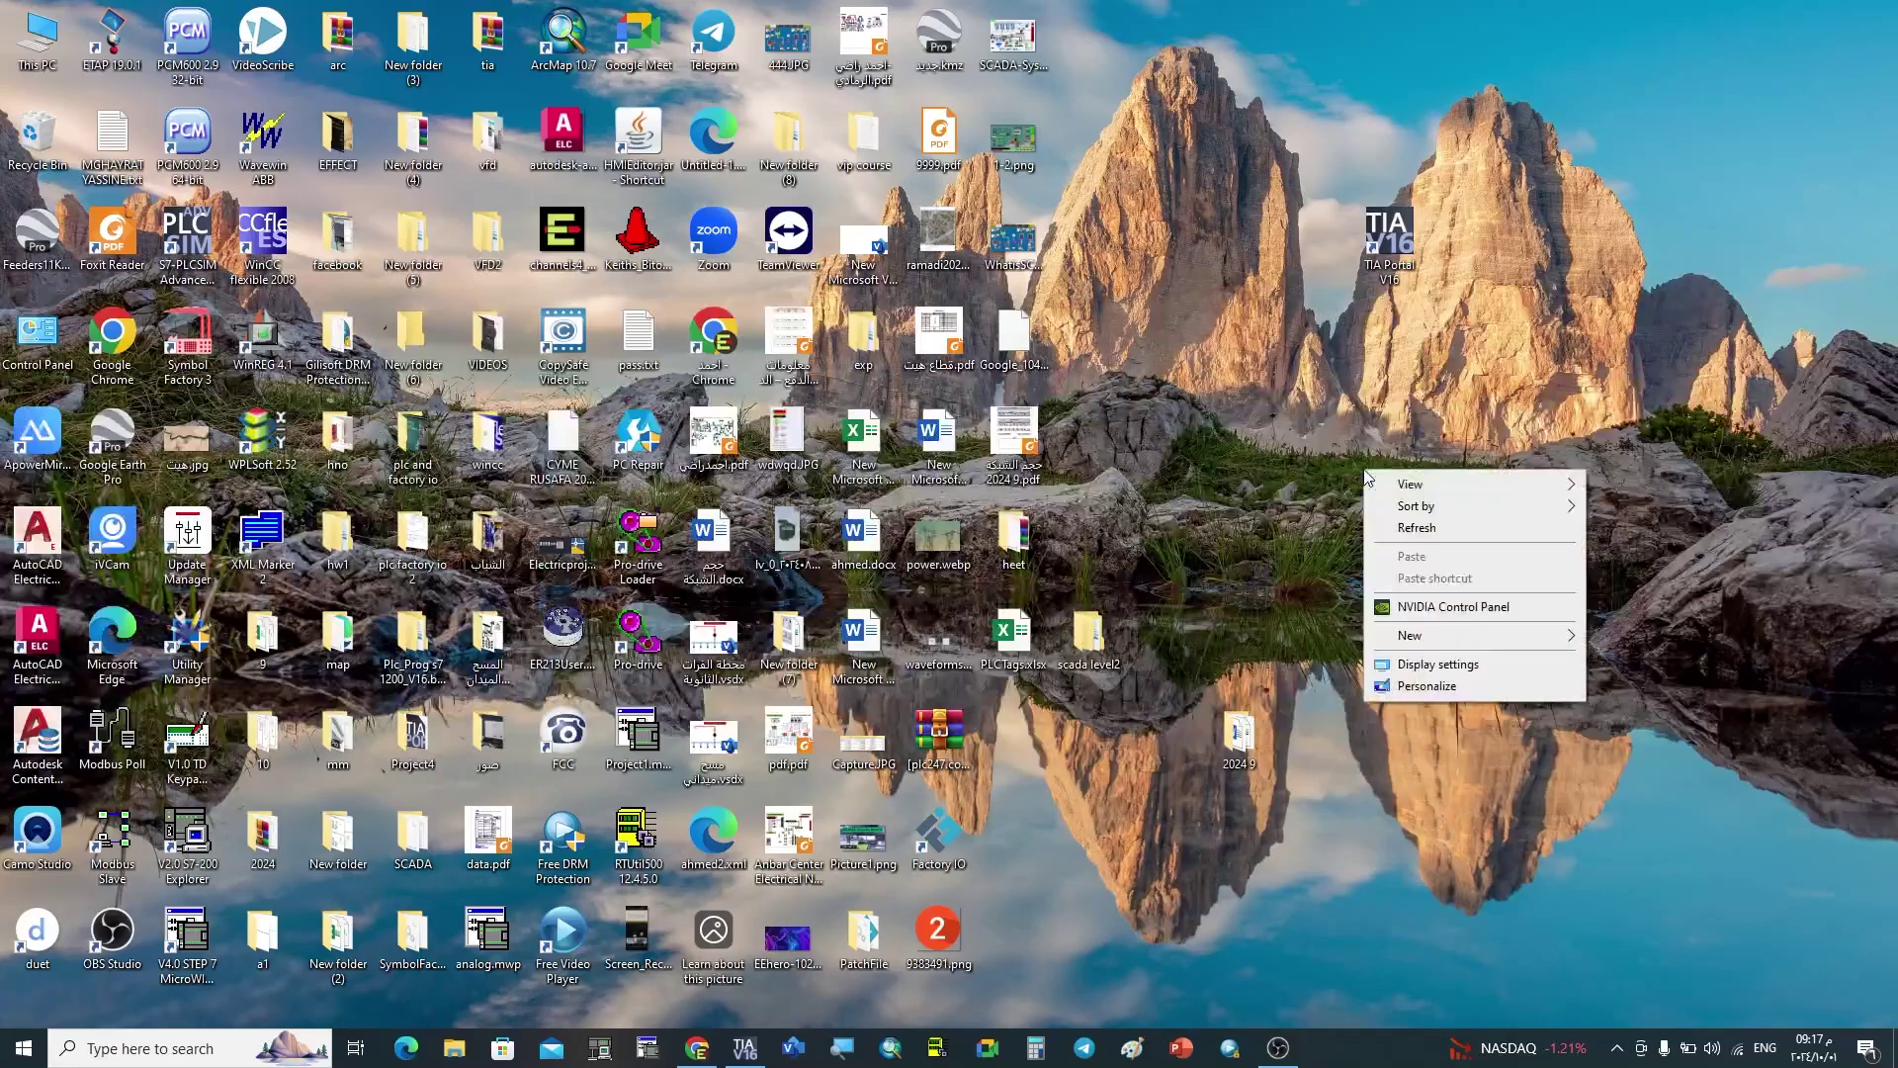
Check the available display resolutions in the Windows display settings, then close the settings.
{"action": "left_click", "coordinate": [1438, 665]}
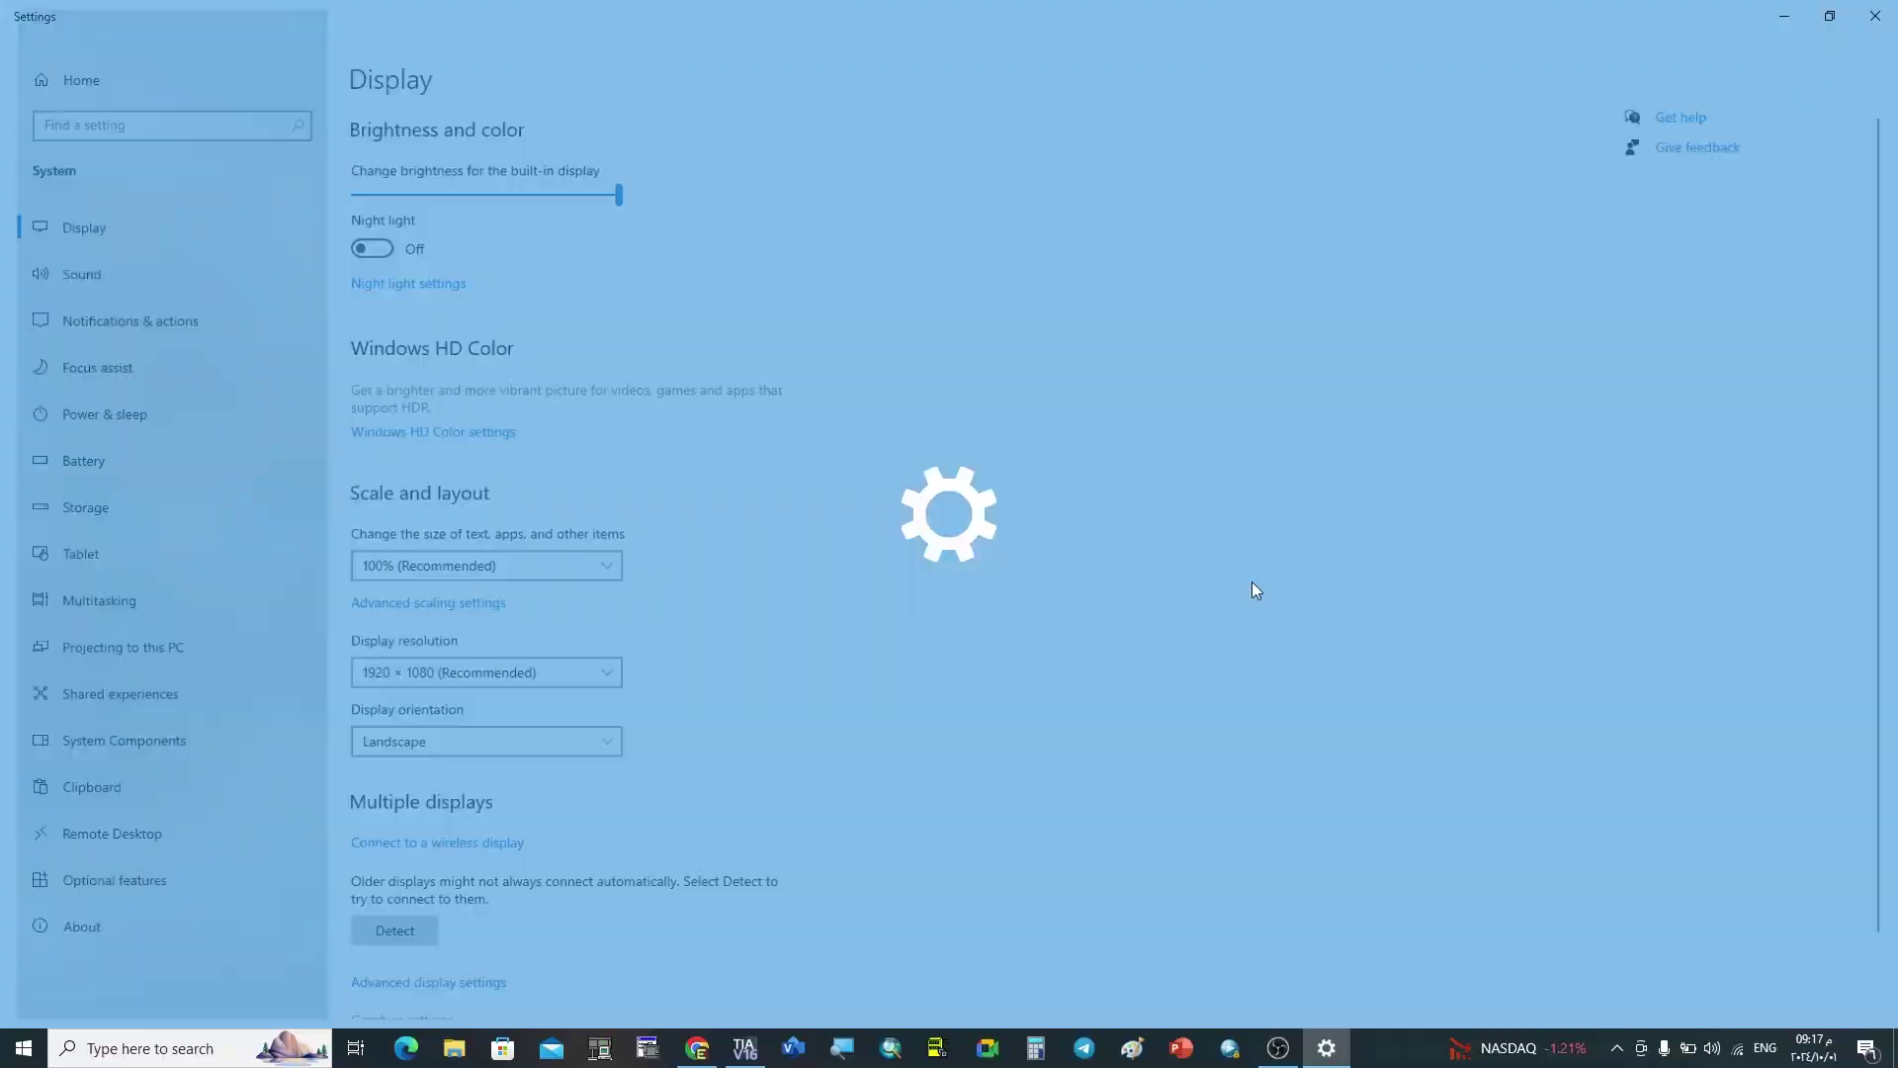
{"action": "scroll", "coordinate": [742, 550], "scroll_direction": "down", "scroll_amount": 1}
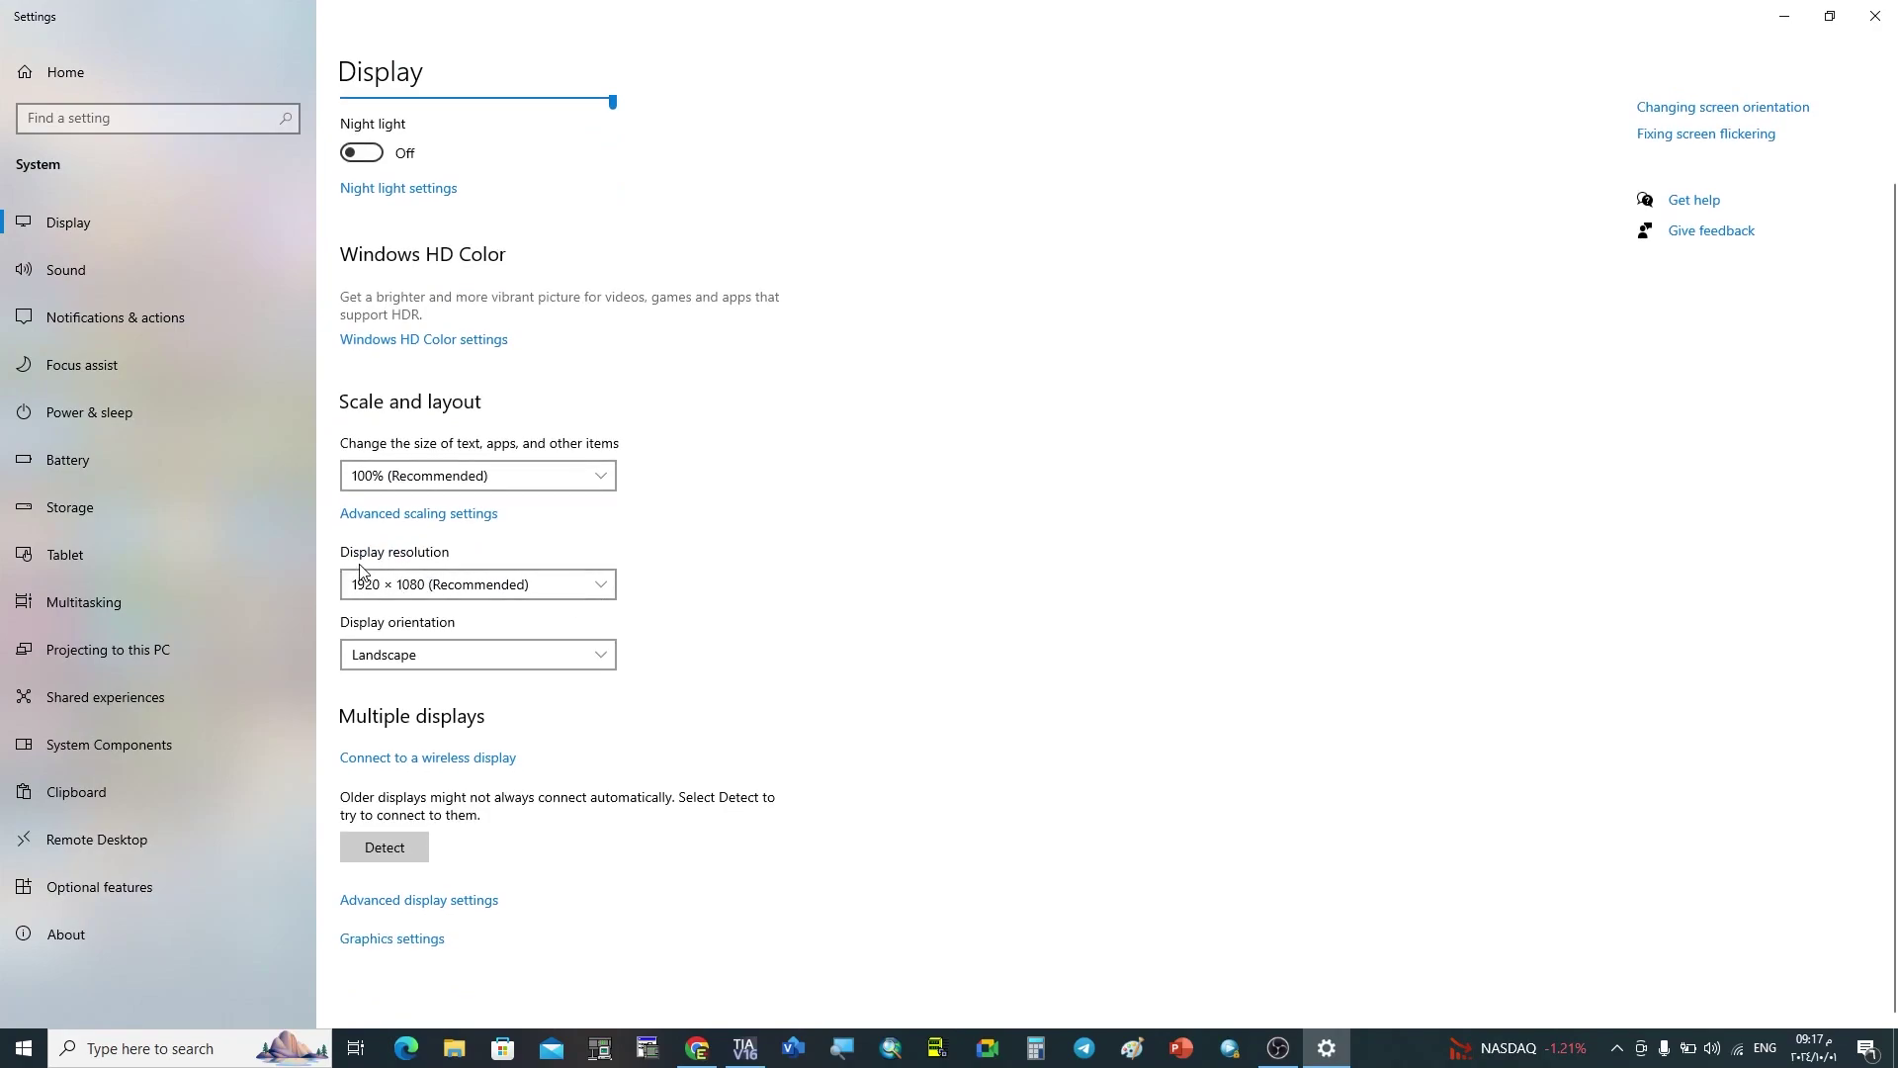
{"action": "left_click", "coordinate": [465, 585]}
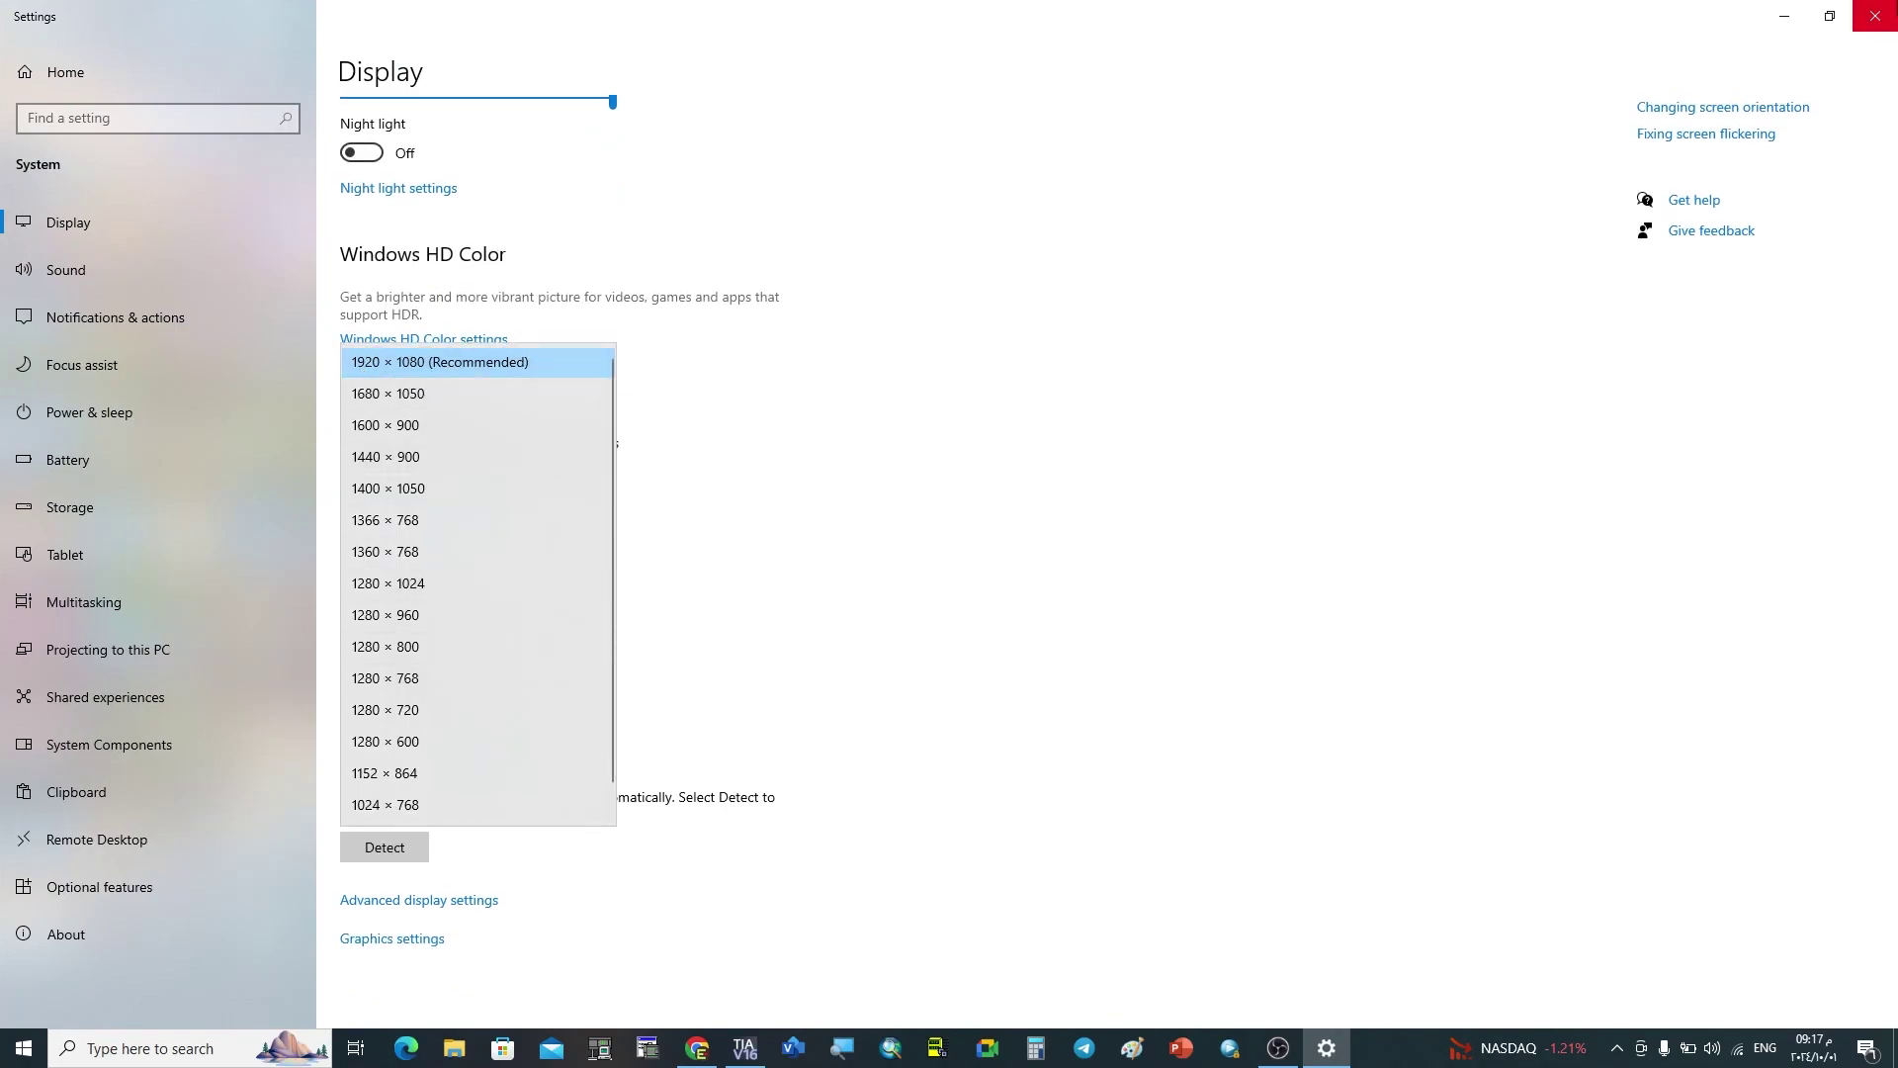
{"action": "left_click", "coordinate": [1875, 16]}
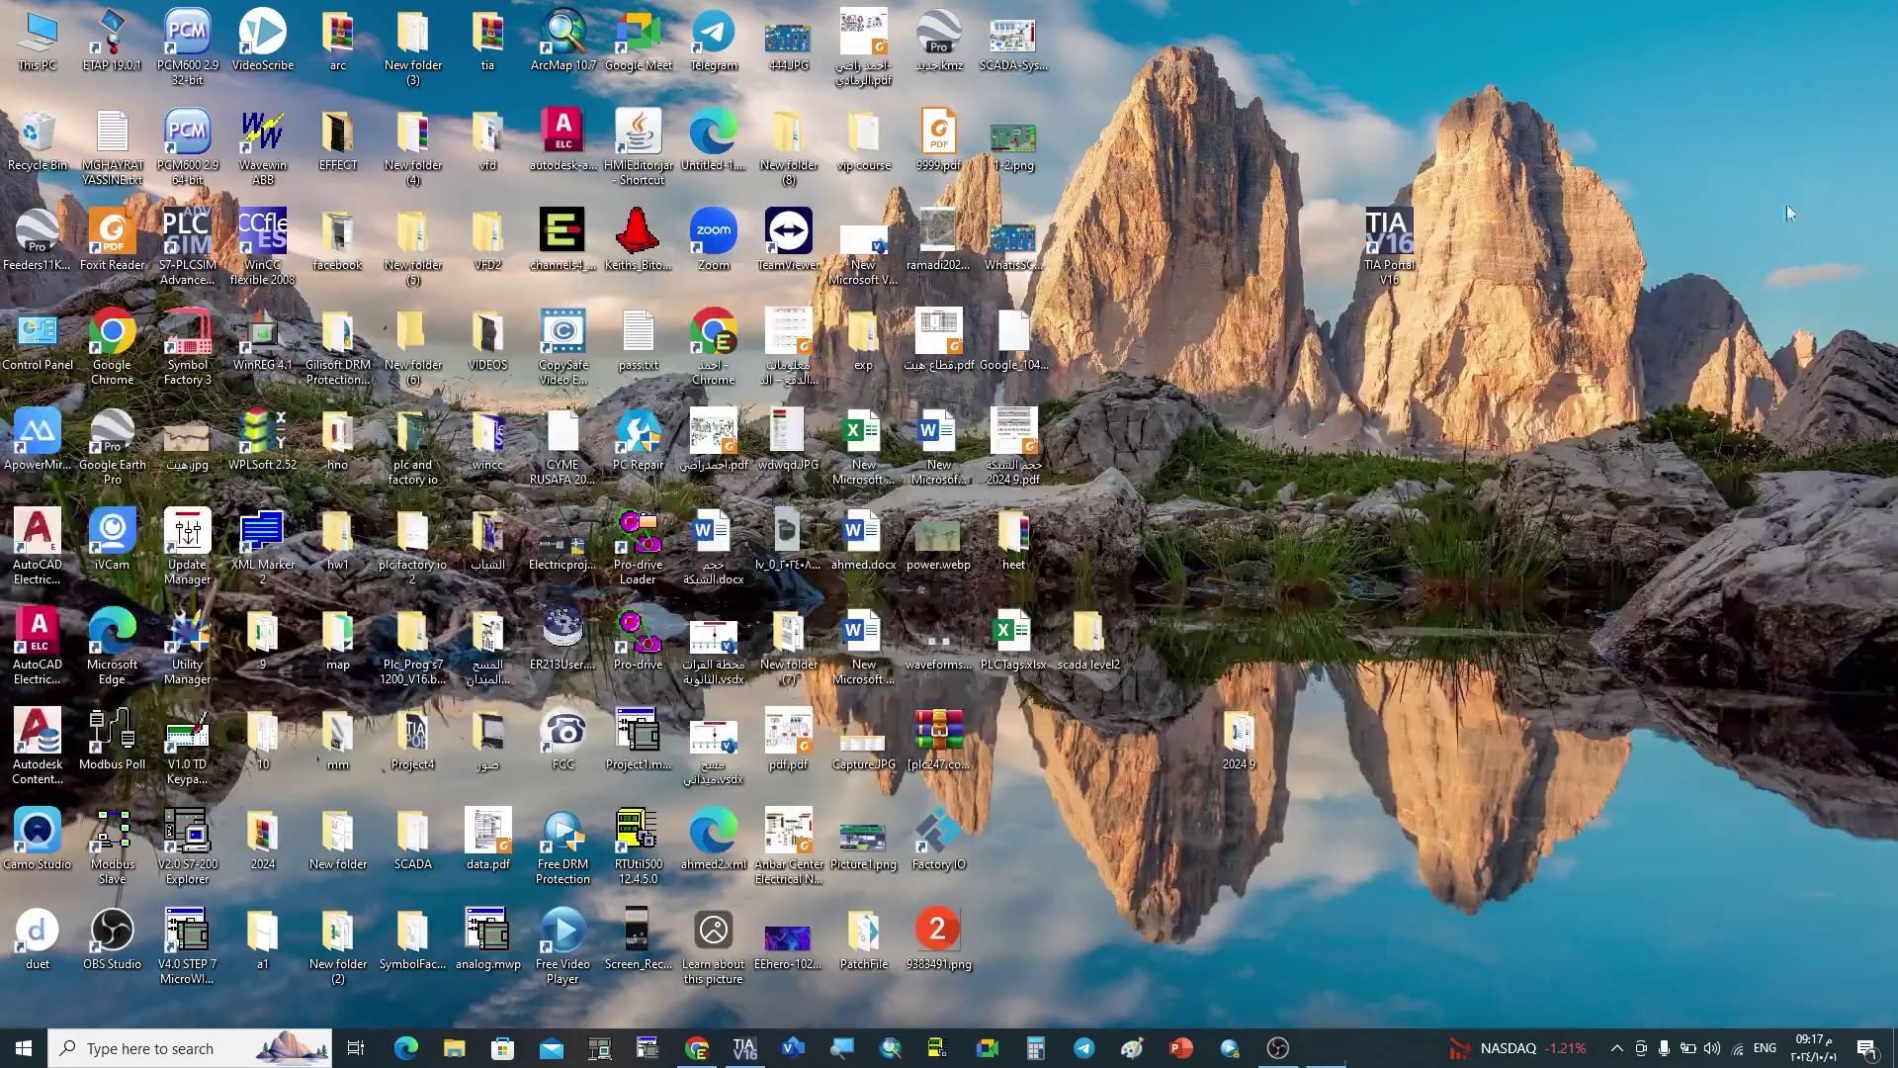
Switch to TIA Portal, review the screen resolution options in HMI_RT_1's runtime settings, and close the editor.
{"action": "left_click", "coordinate": [732, 1038]}
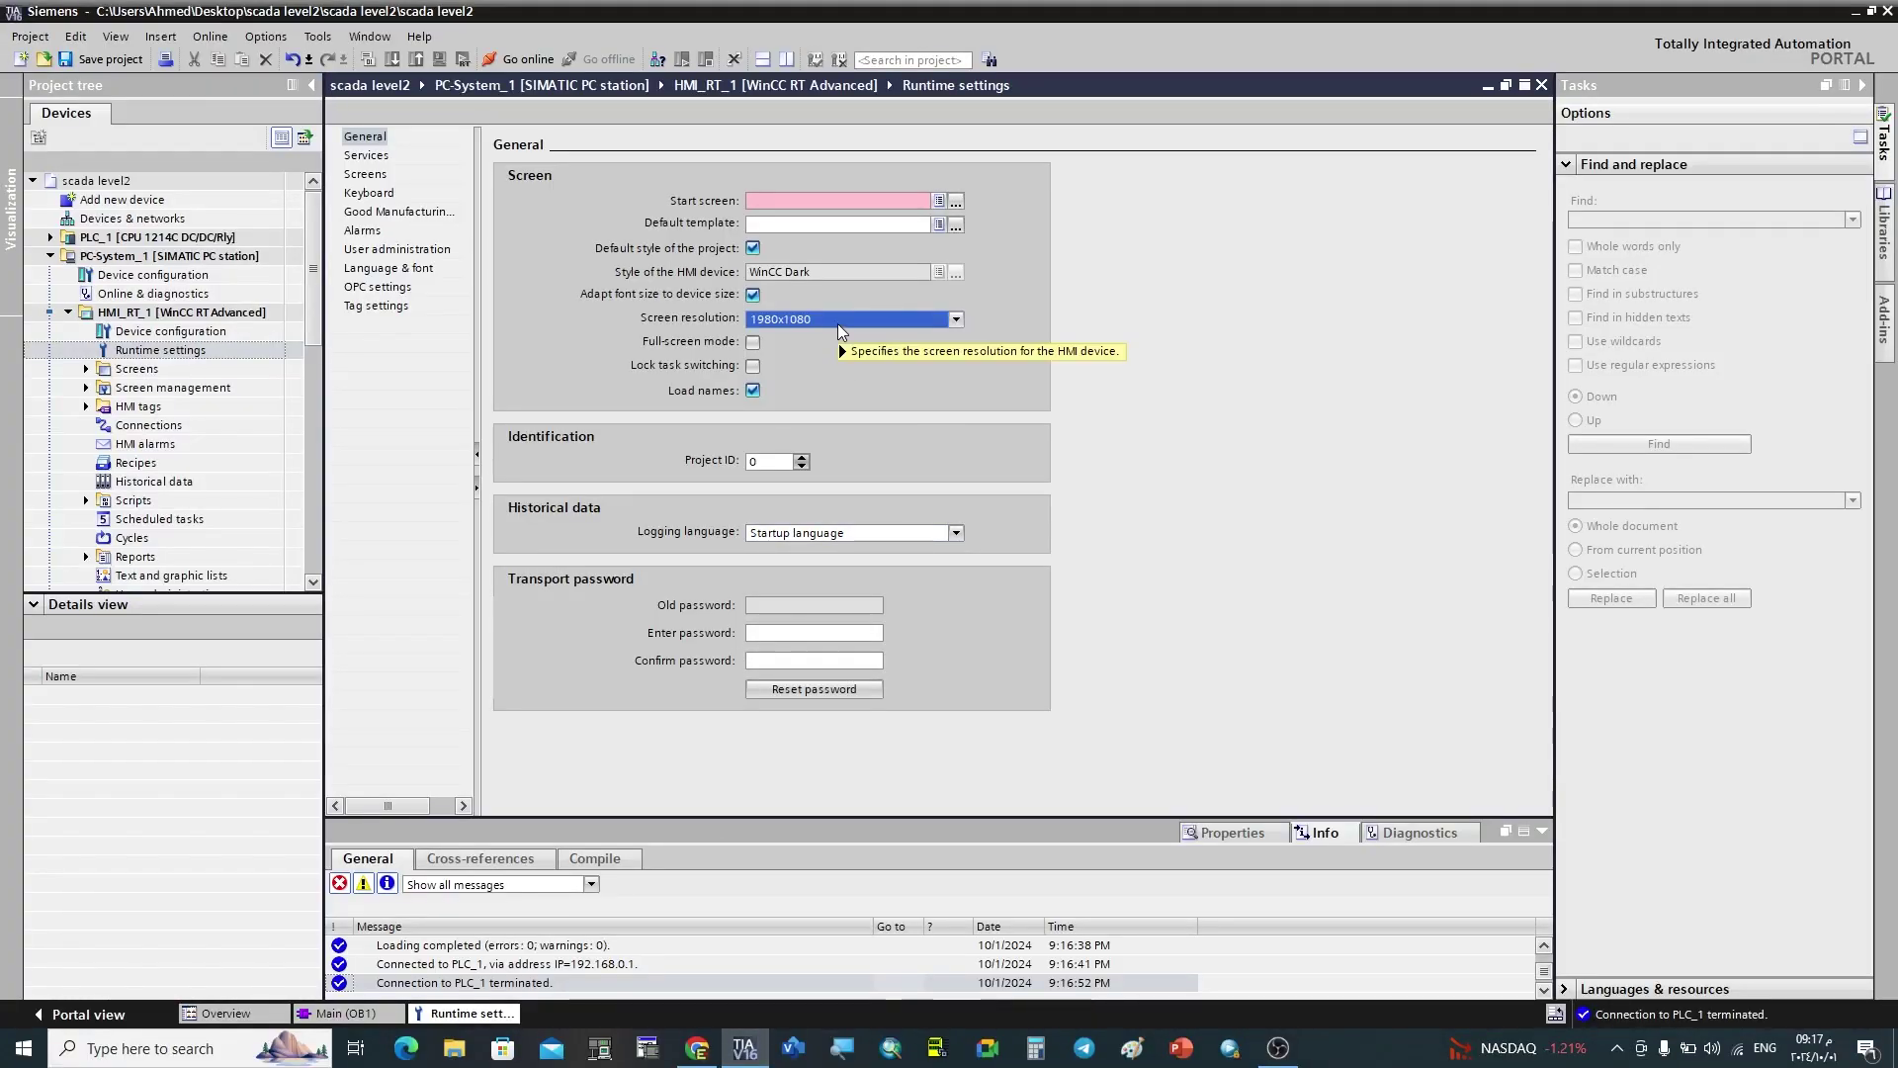
{"action": "left_click", "coordinate": [838, 326]}
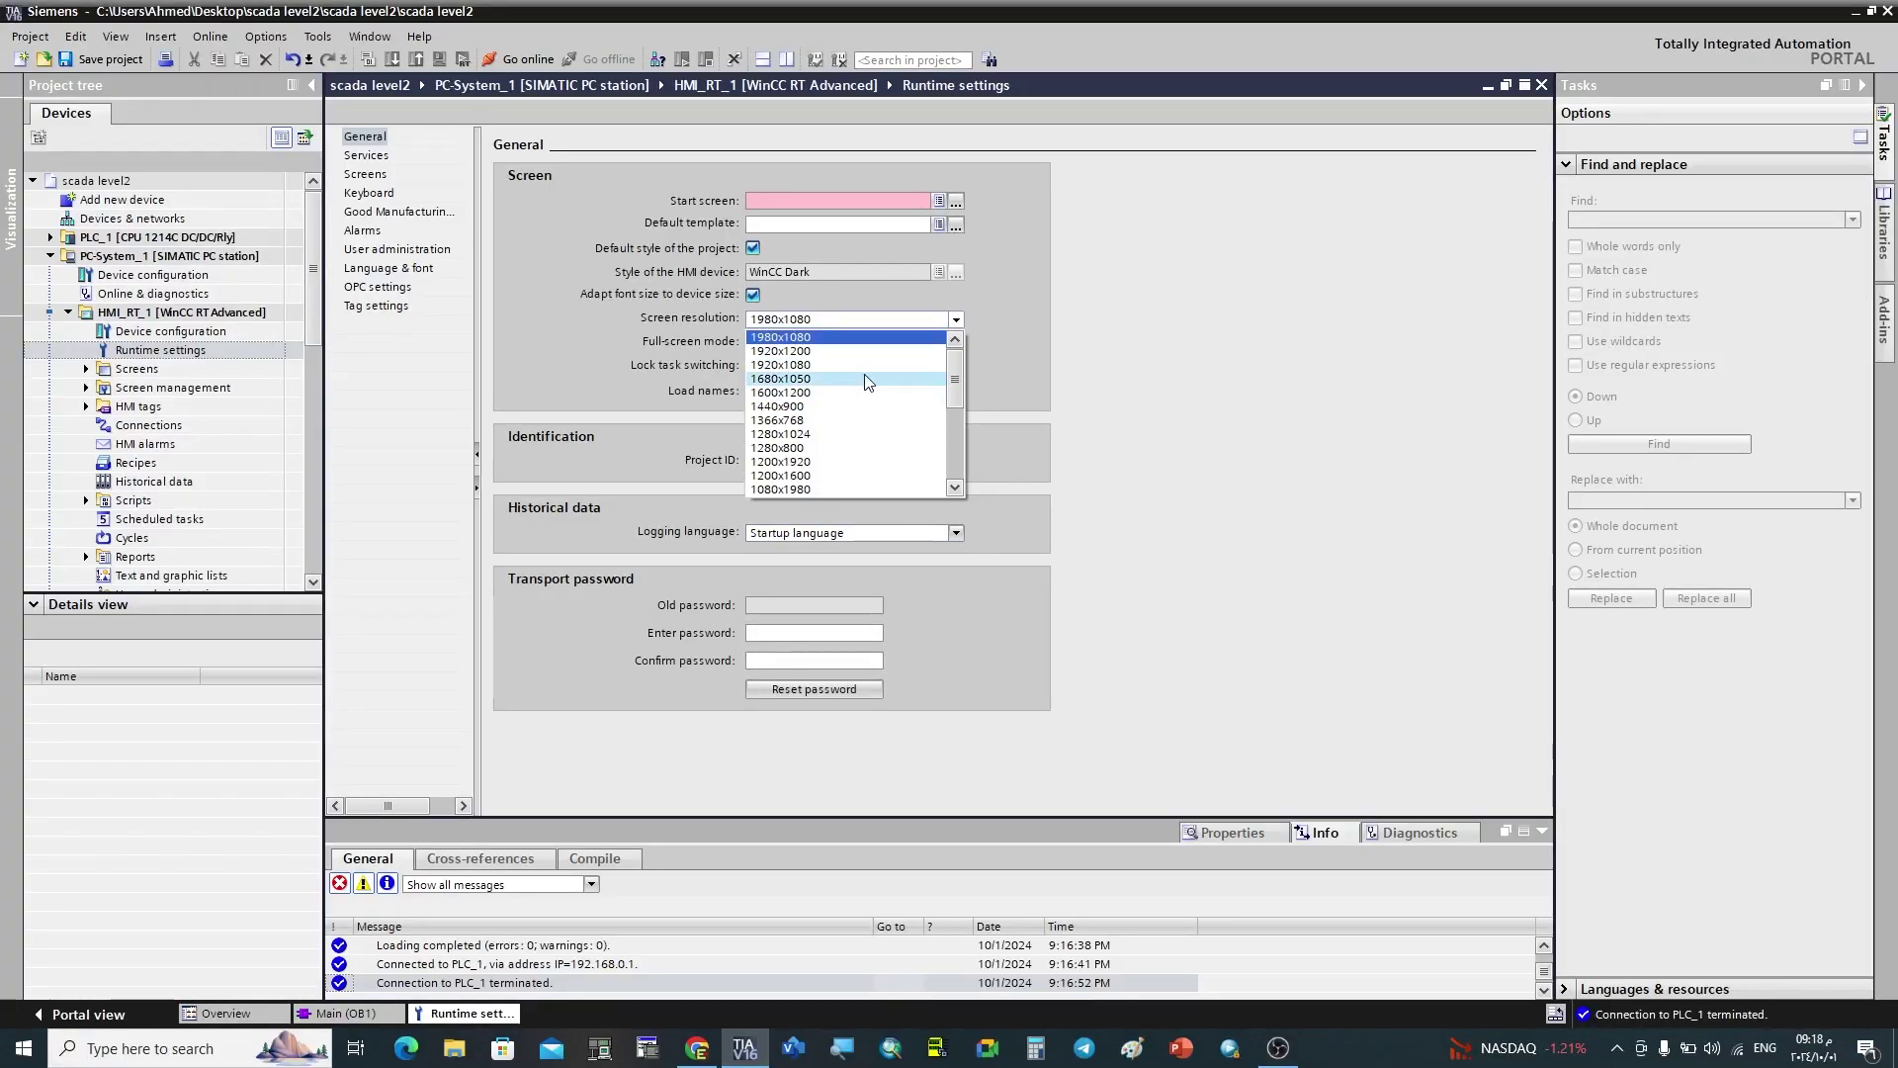
{"action": "left_click", "coordinate": [1072, 360]}
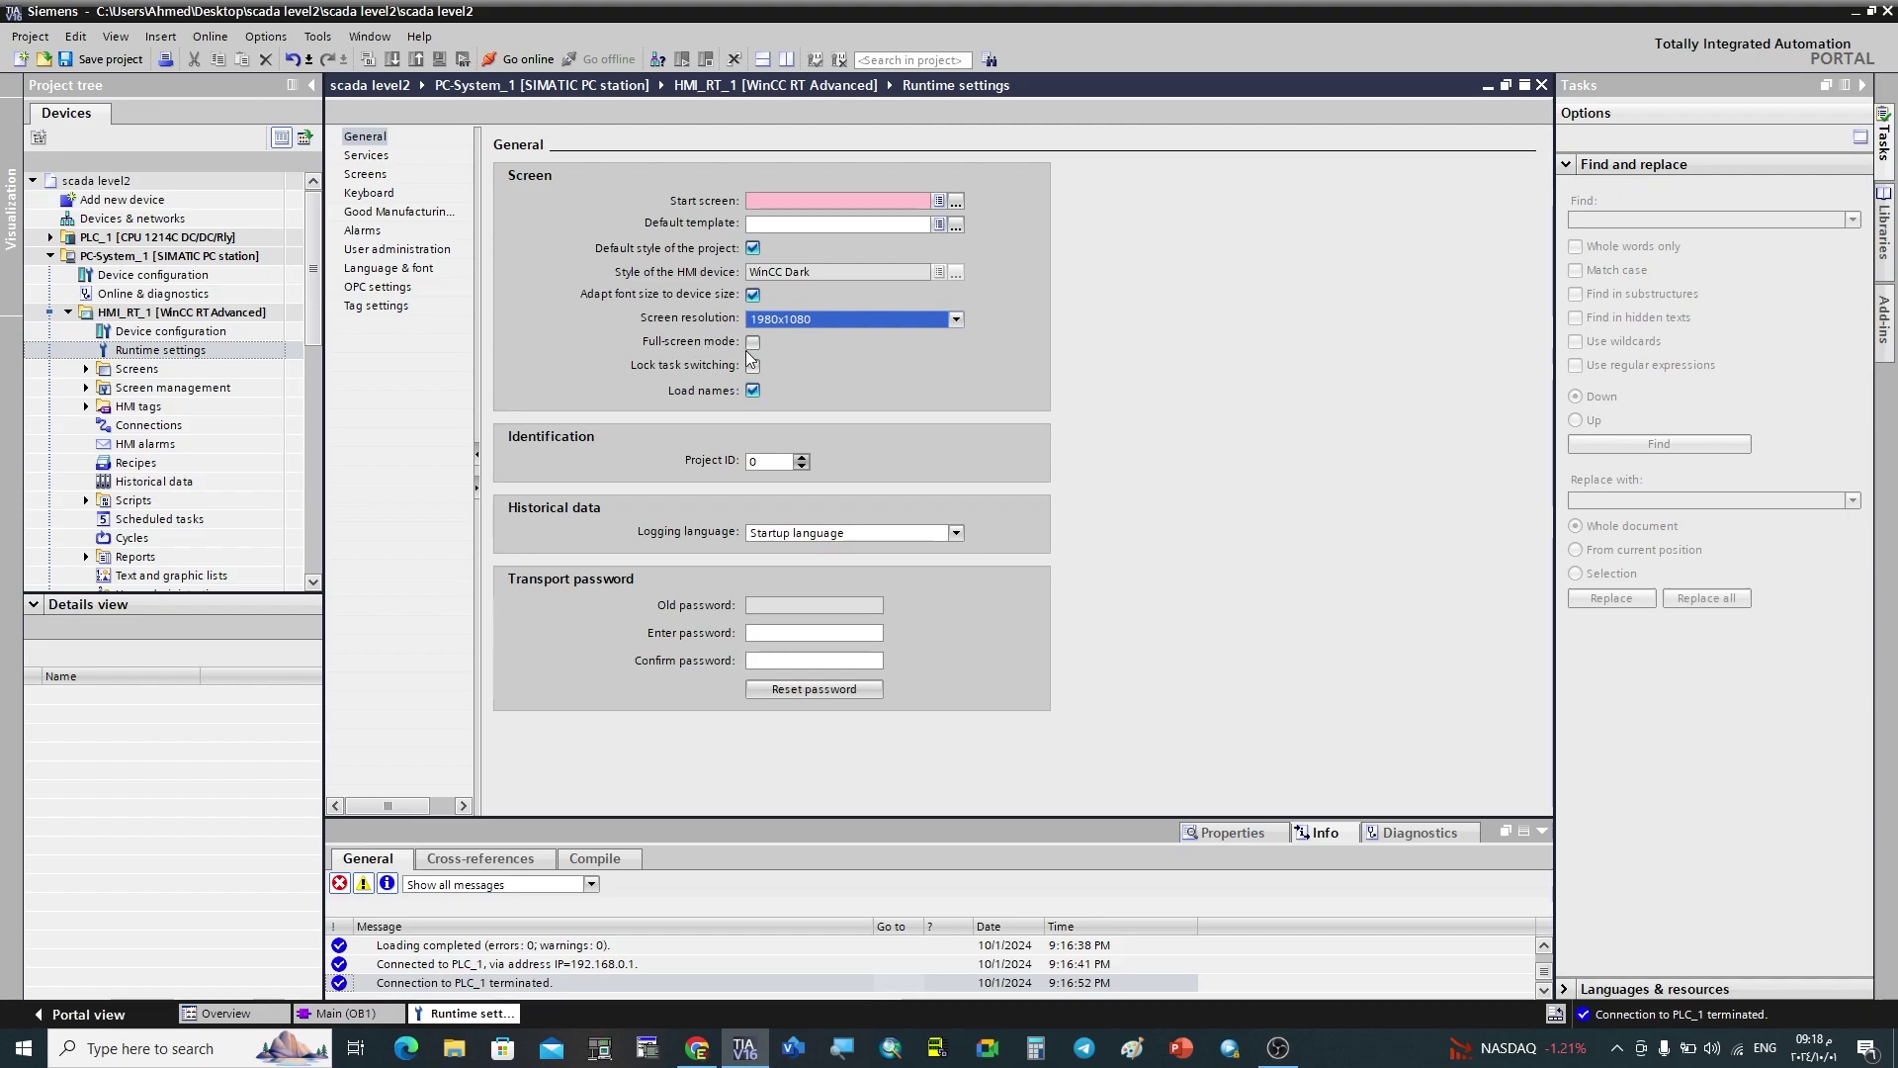
{"action": "left_click", "coordinate": [1542, 86]}
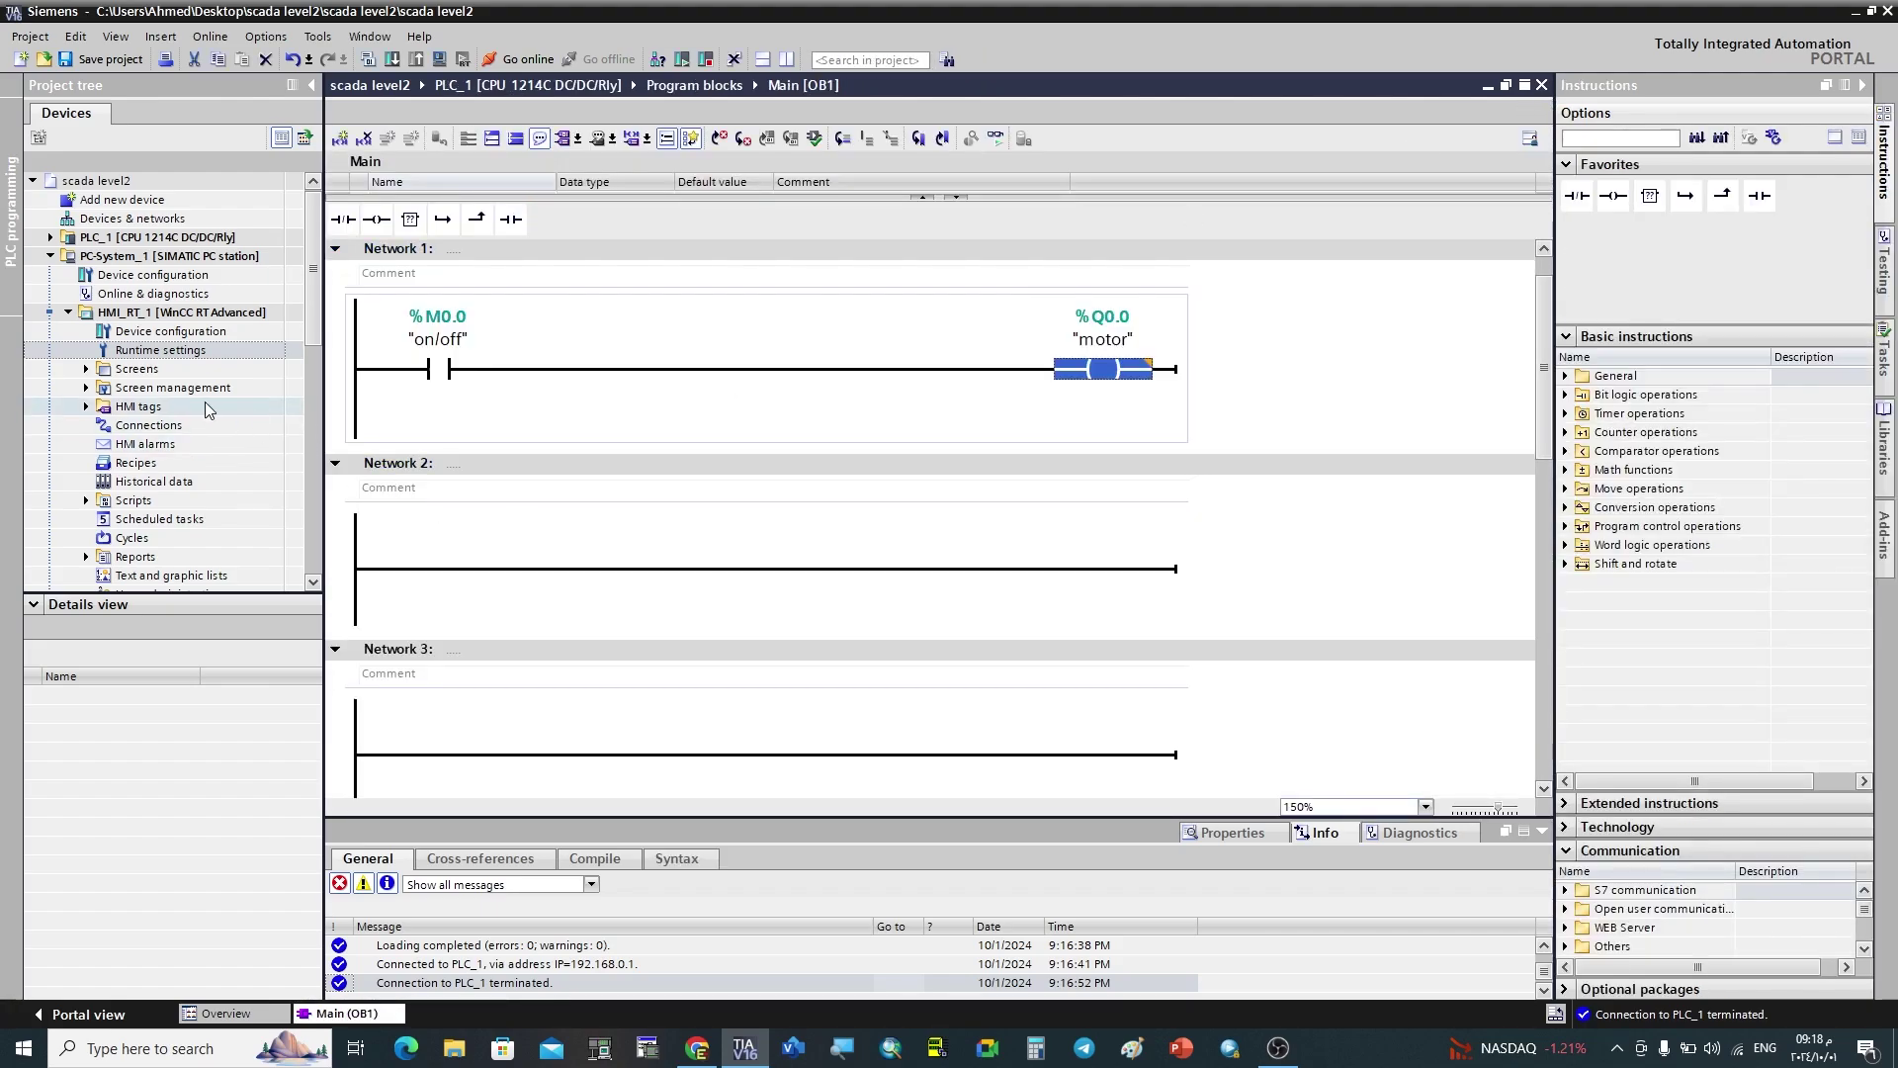
Add a new screen under the Screens folder of HMI_RT_1.
{"action": "left_click", "coordinate": [86, 369]}
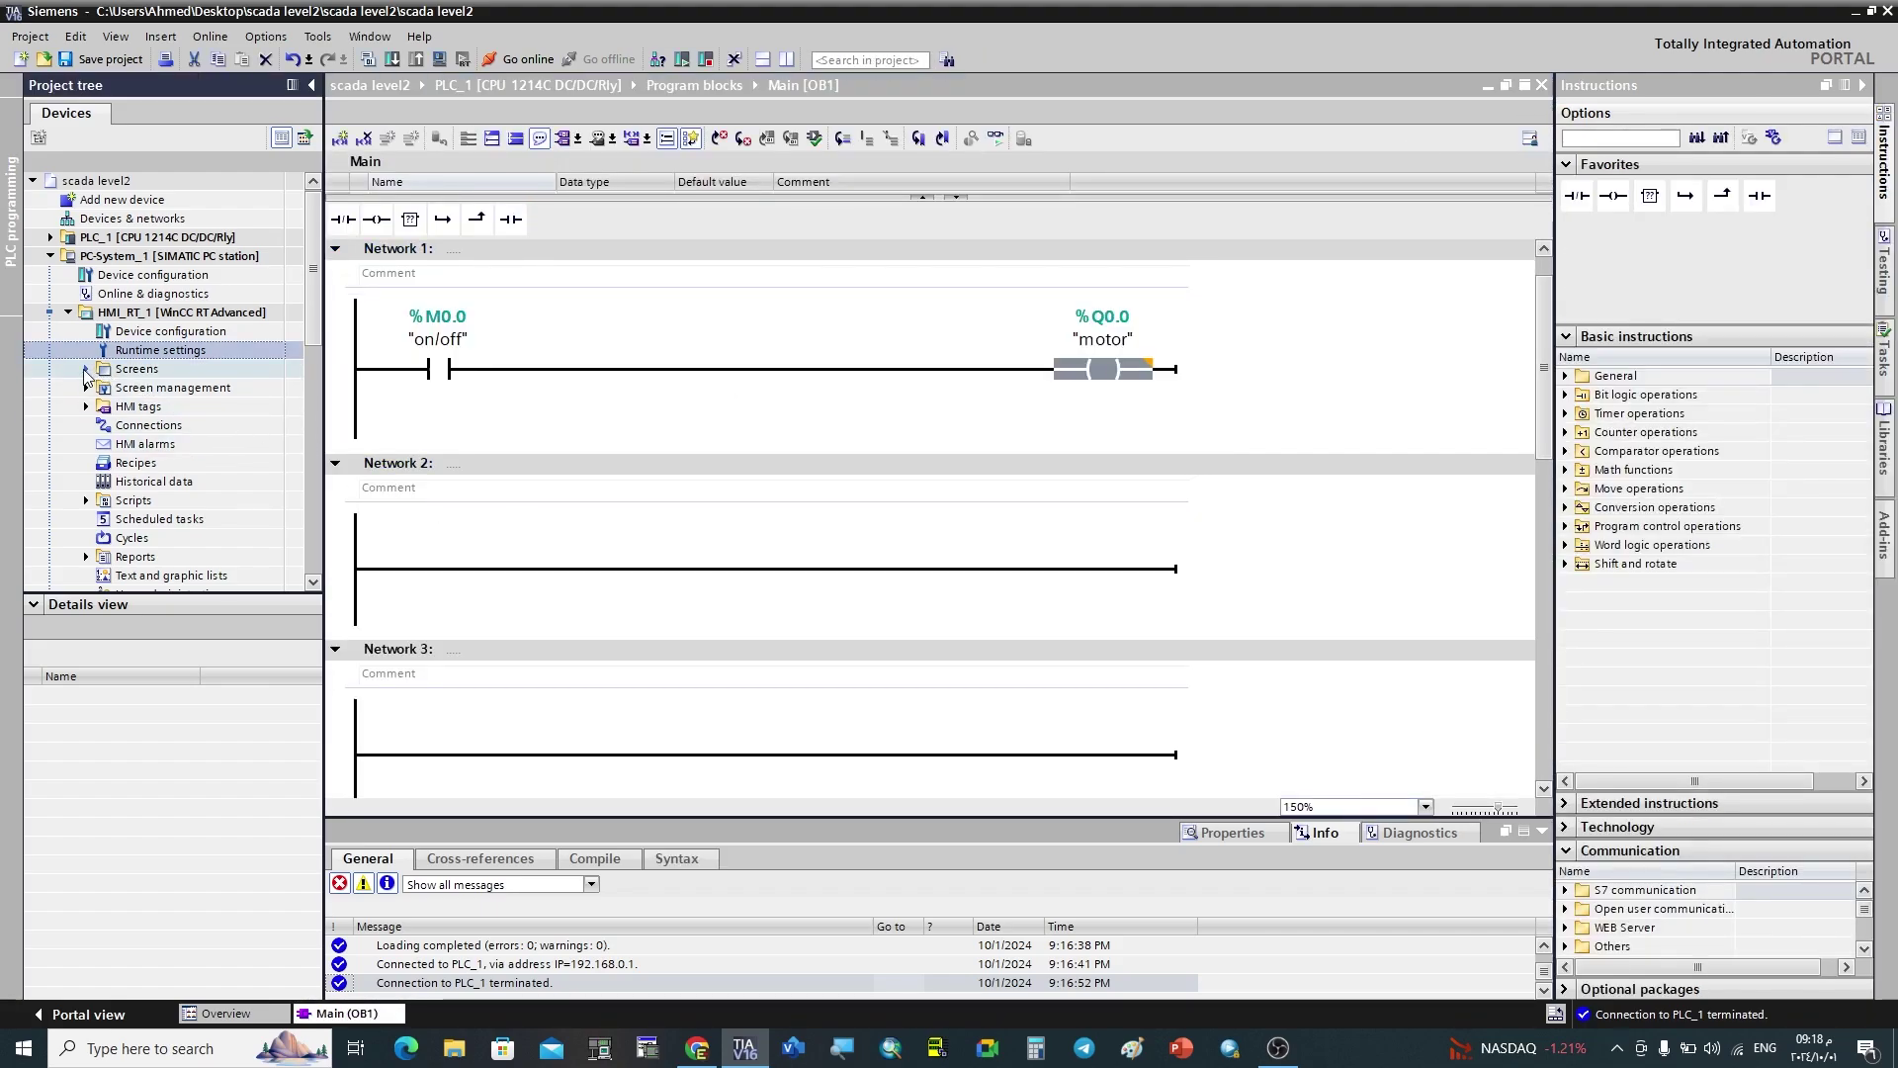
{"action": "left_click", "coordinate": [137, 388]}
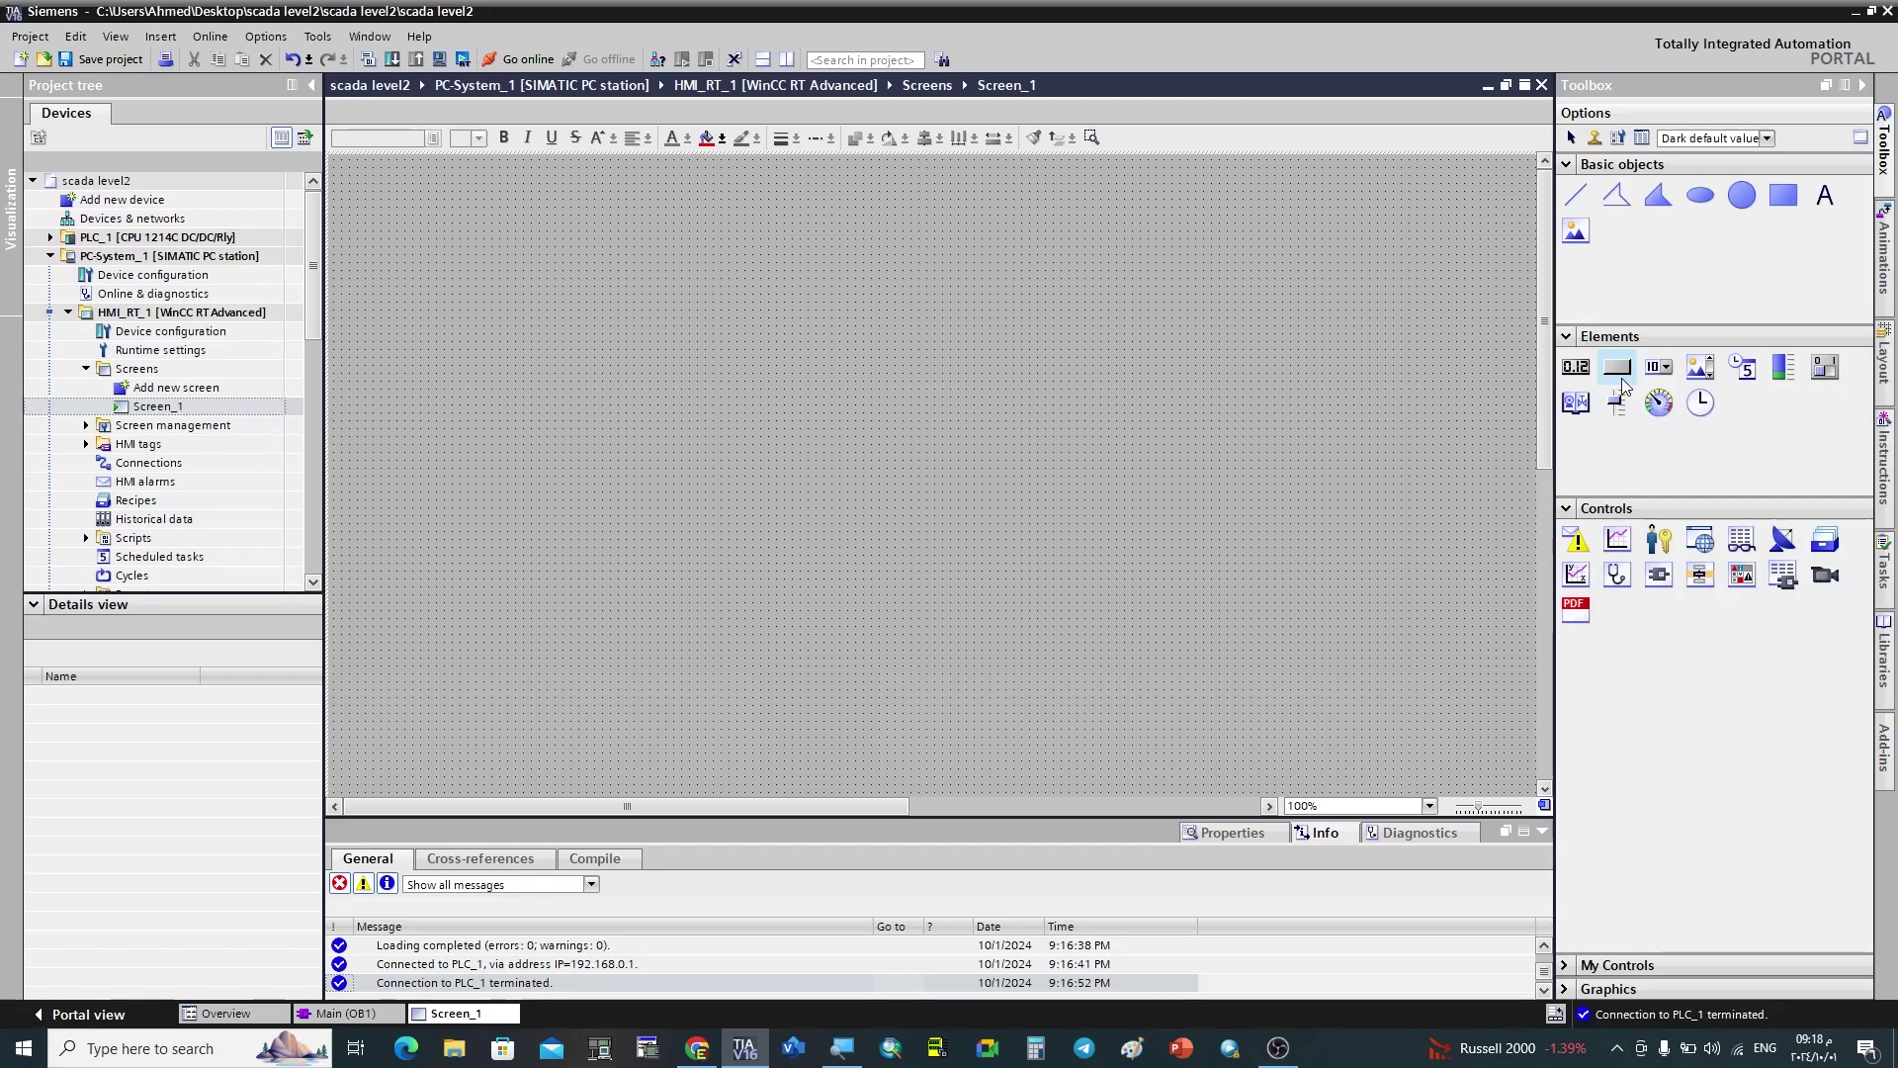
{"action": "left_click", "coordinate": [1863, 86]}
{"action": "left_click", "coordinate": [1885, 86]}
Place a button near the middle of Screen_1 and enlarge it to a wide rectangle.
{"action": "left_click_drag", "start_coordinate": [1625, 385], "coordinate": [842, 393]}
{"action": "left_click_drag", "start_coordinate": [774, 450], "coordinate": [776, 452]}
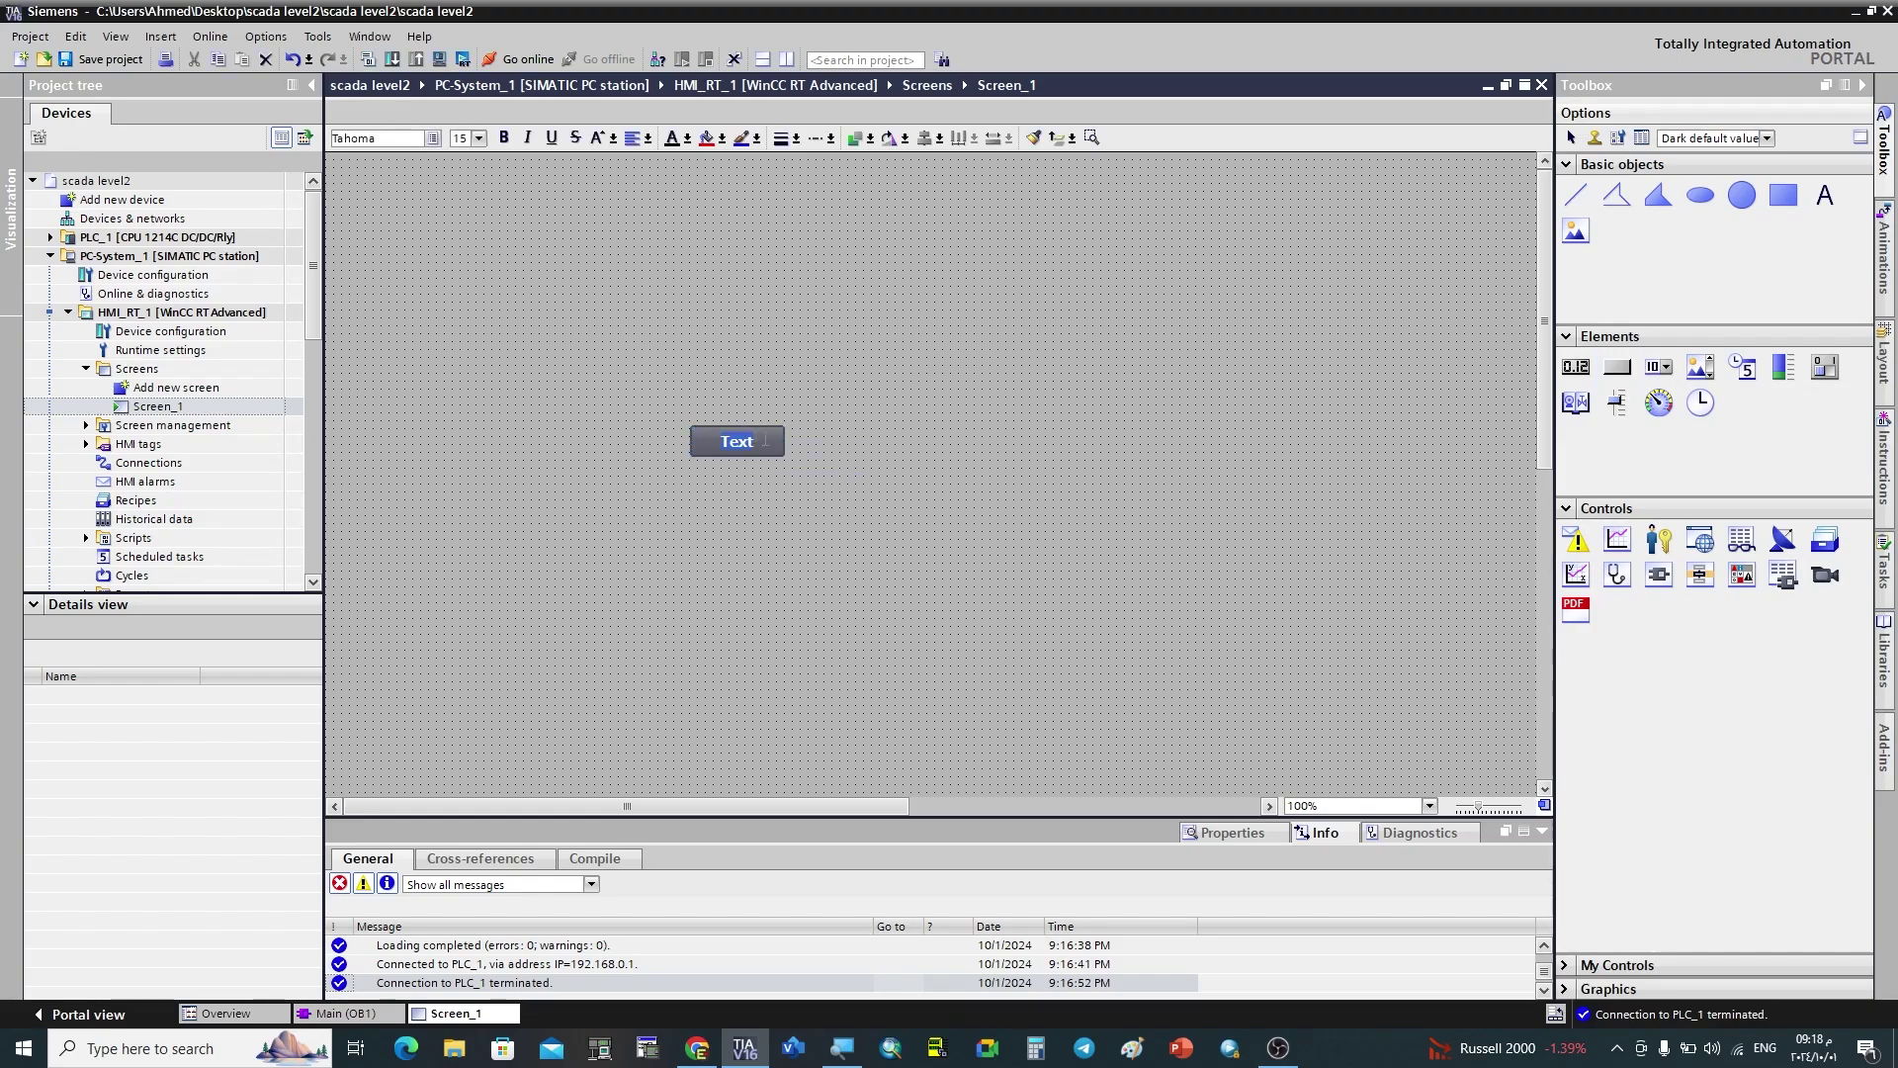
{"action": "left_click", "coordinate": [776, 450]}
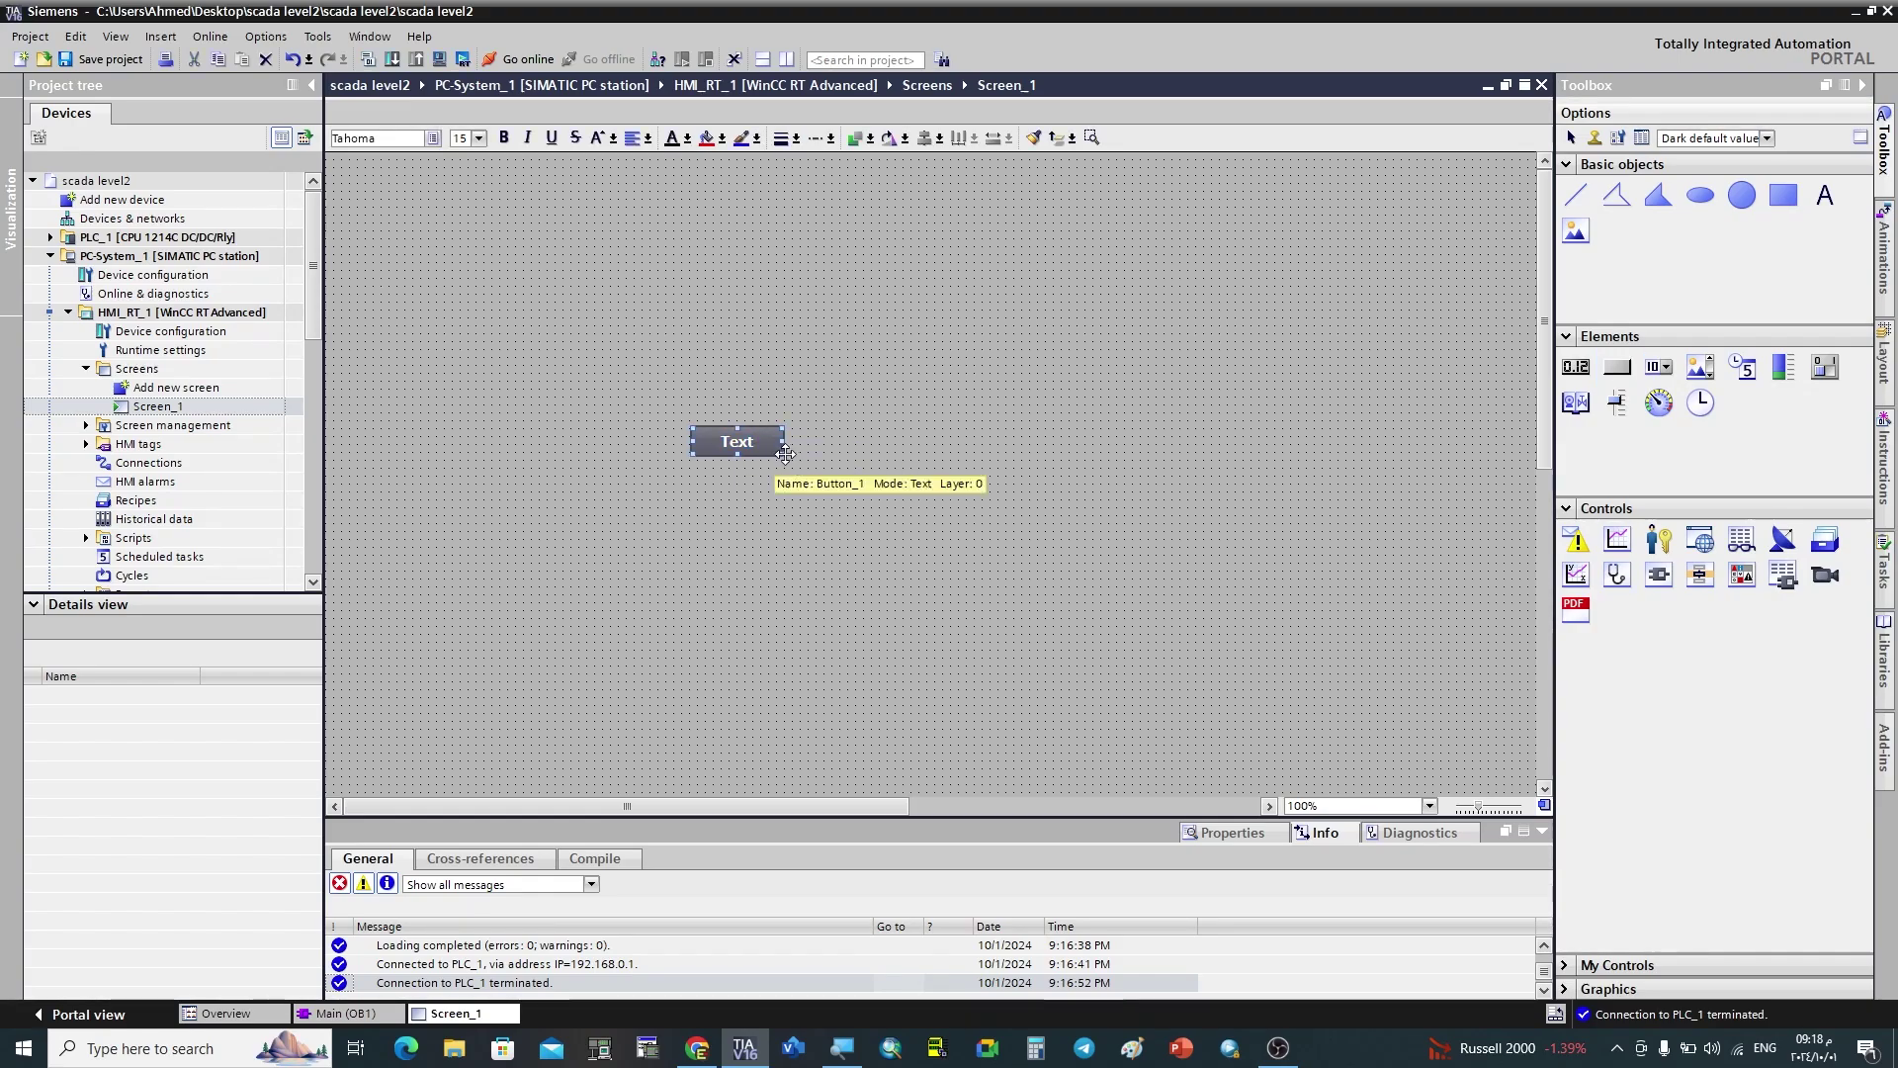
{"action": "left_click_drag", "start_coordinate": [780, 453], "coordinate": [1074, 555]}
{"action": "left_click_drag", "start_coordinate": [922, 510], "coordinate": [907, 502]}
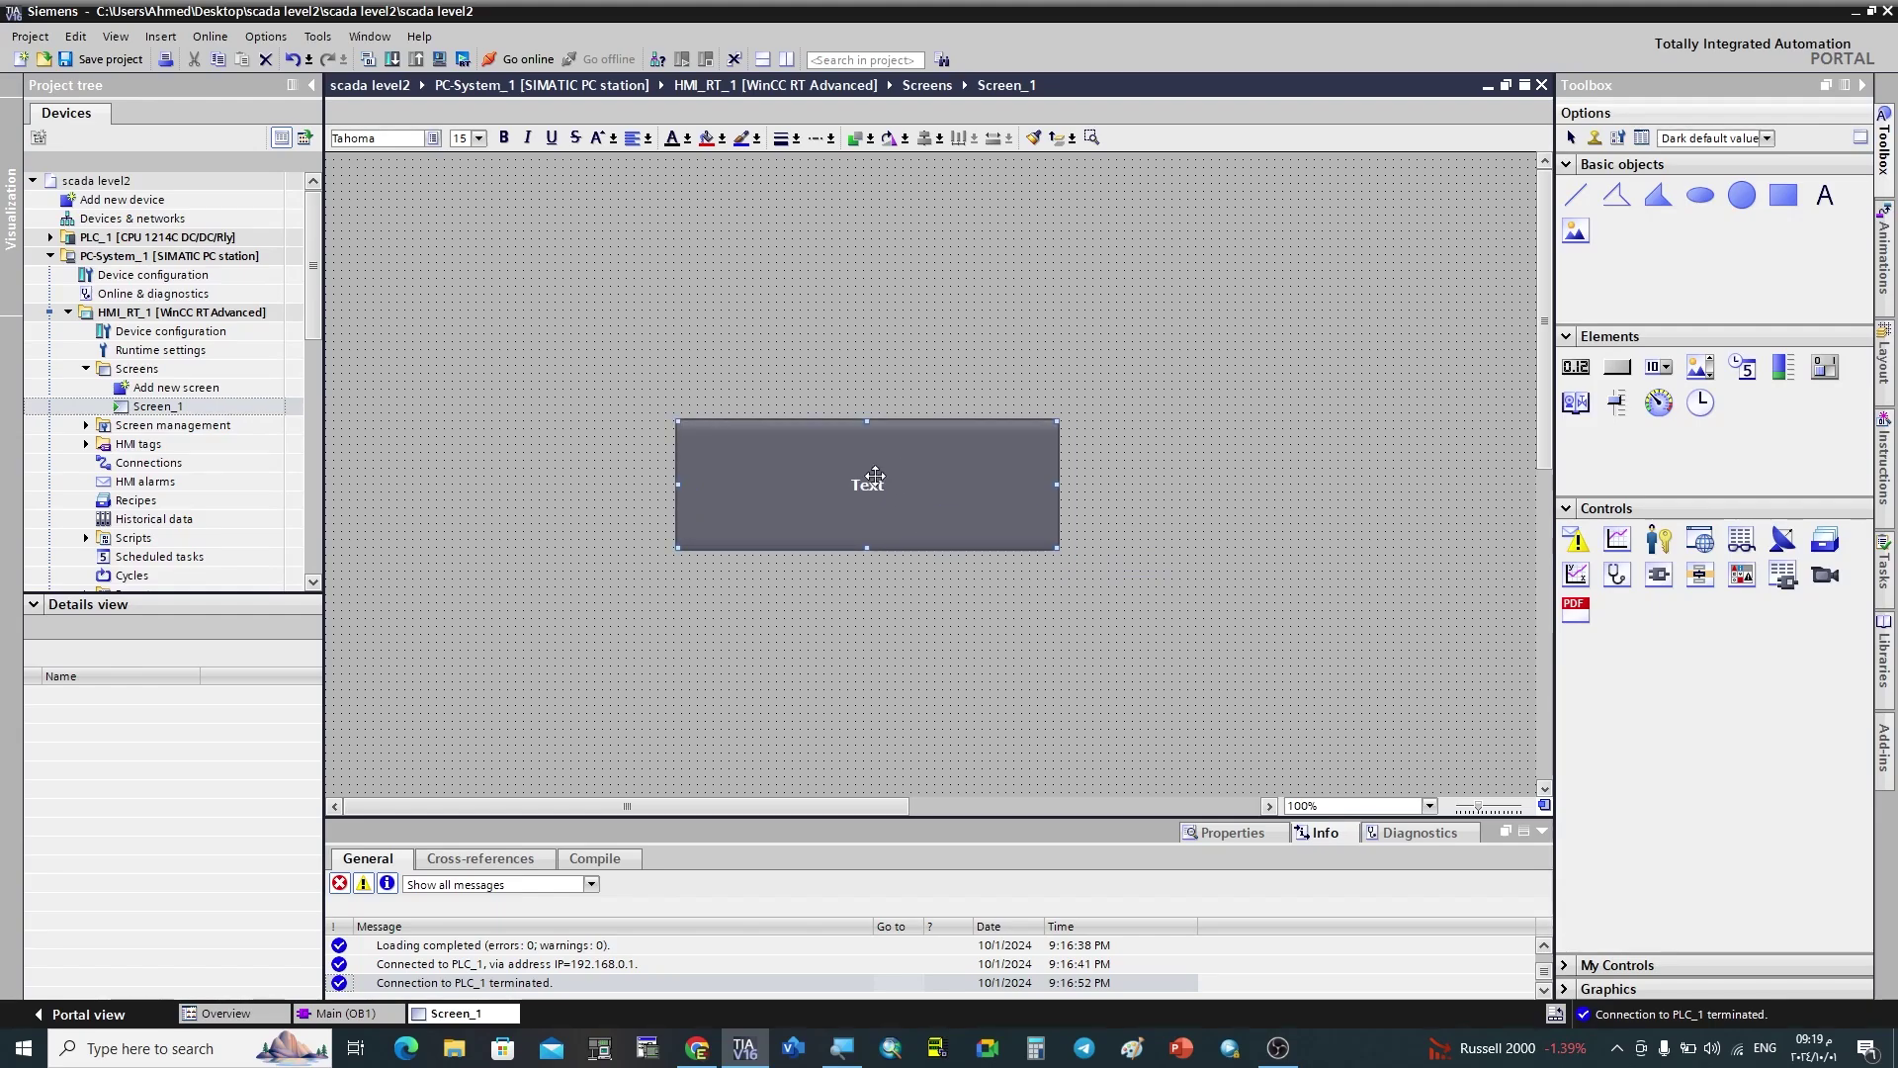
Label the button "on/off" and set its font size to 48.
{"action": "type", "text": "on/"}
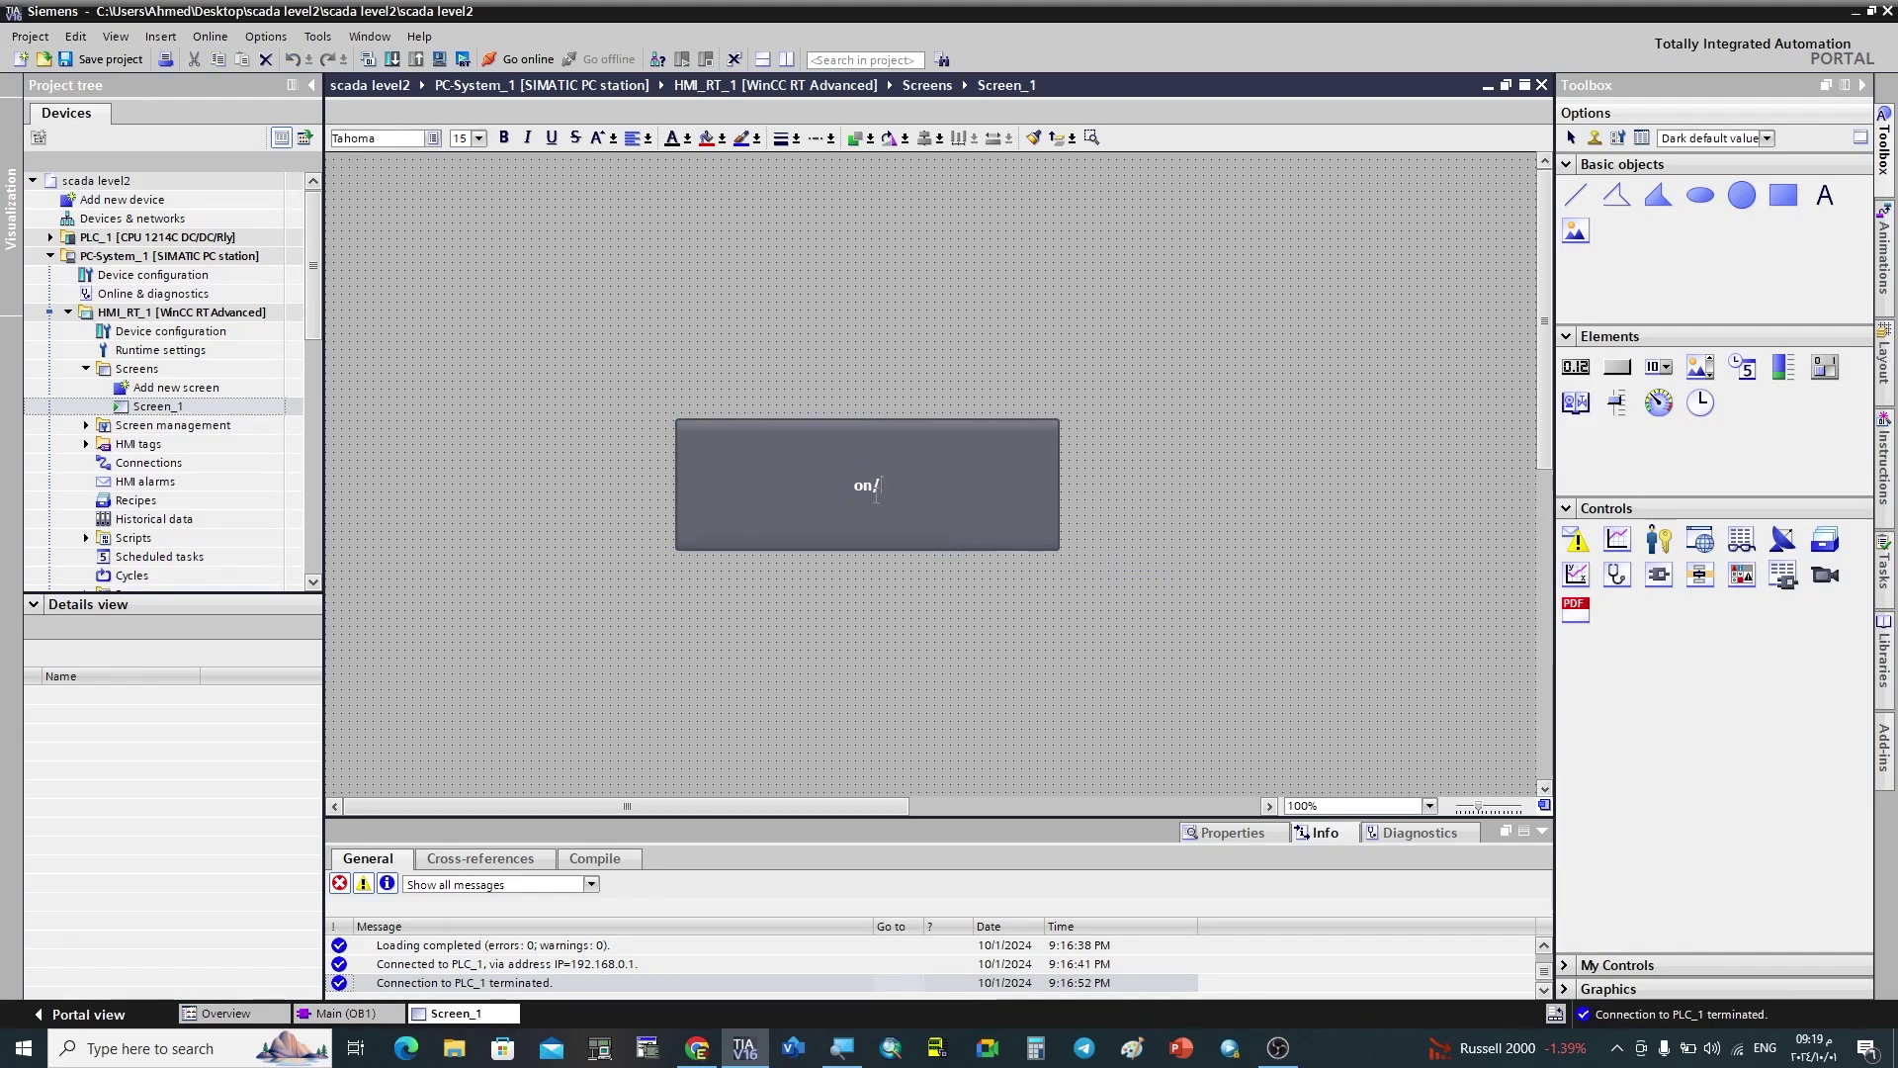
{"action": "type", "text": "off"}
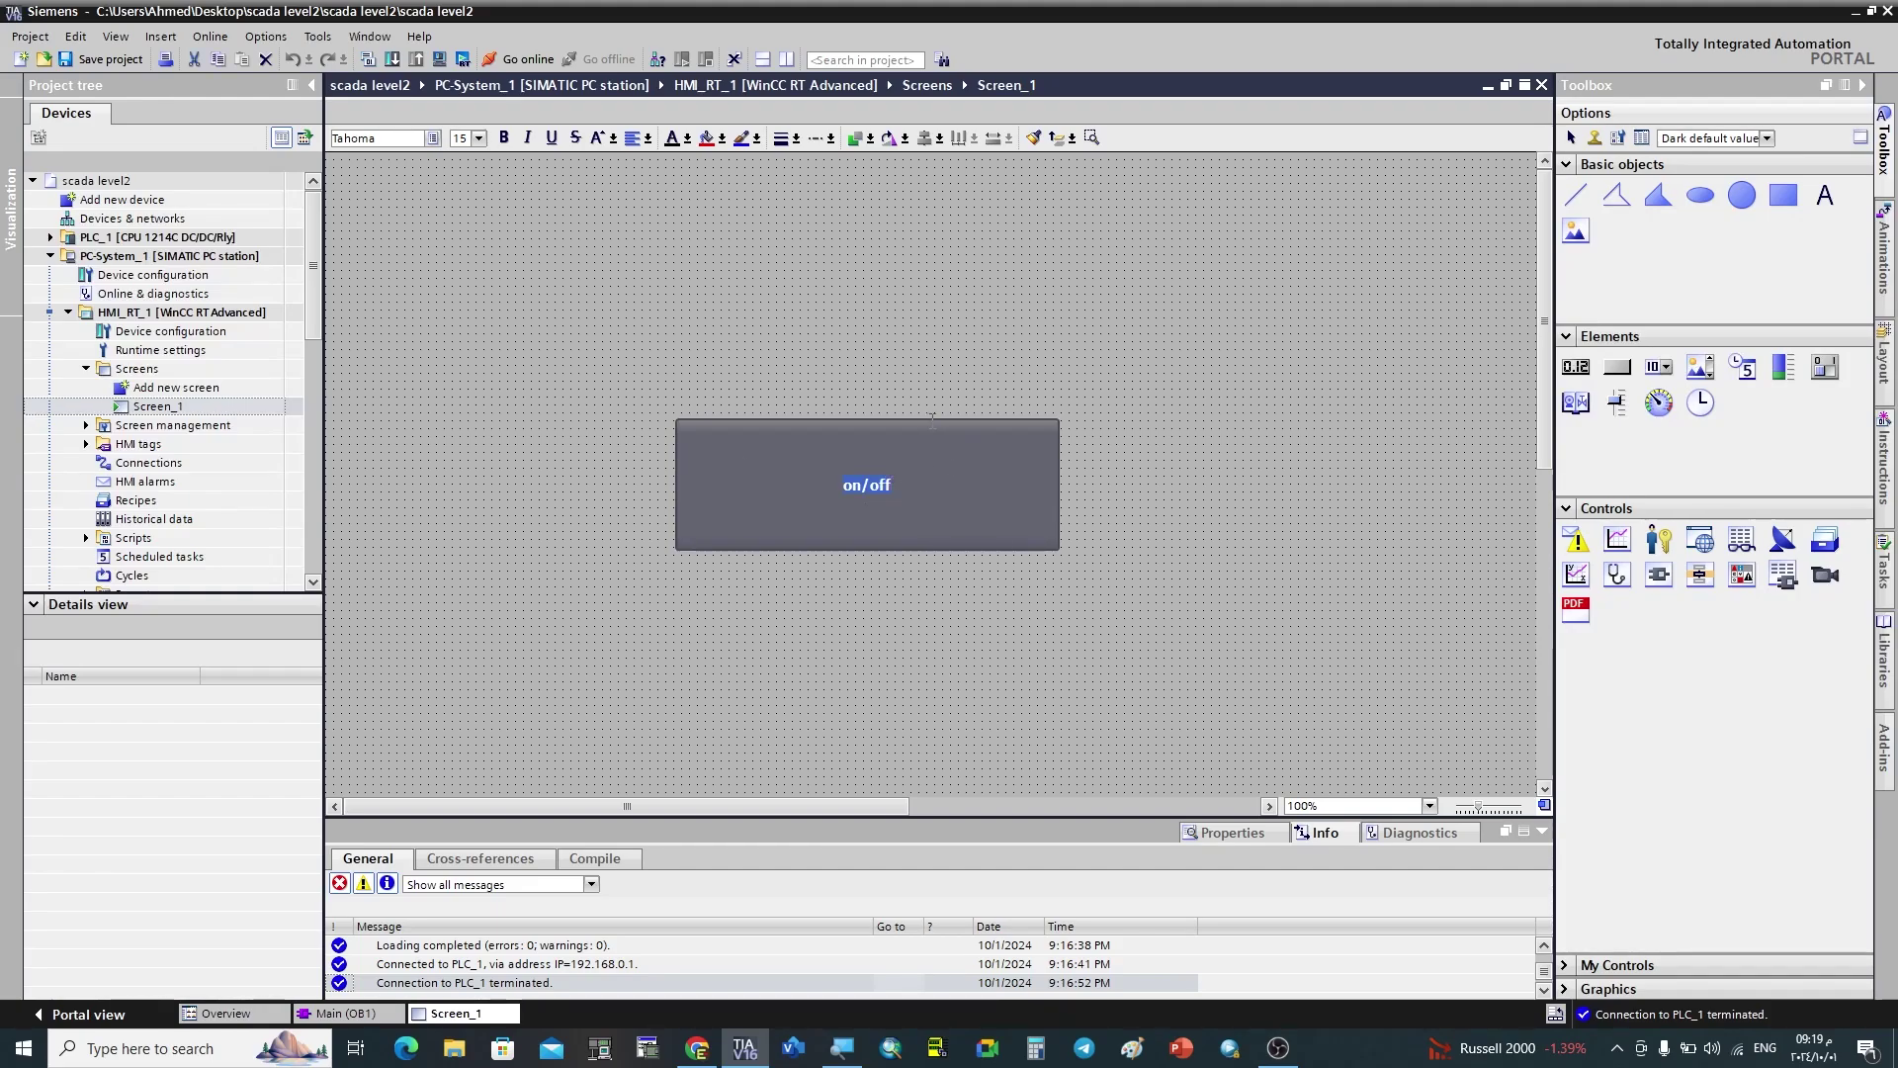
{"action": "left_click", "coordinate": [461, 137]}
{"action": "left_click", "coordinate": [479, 137]}
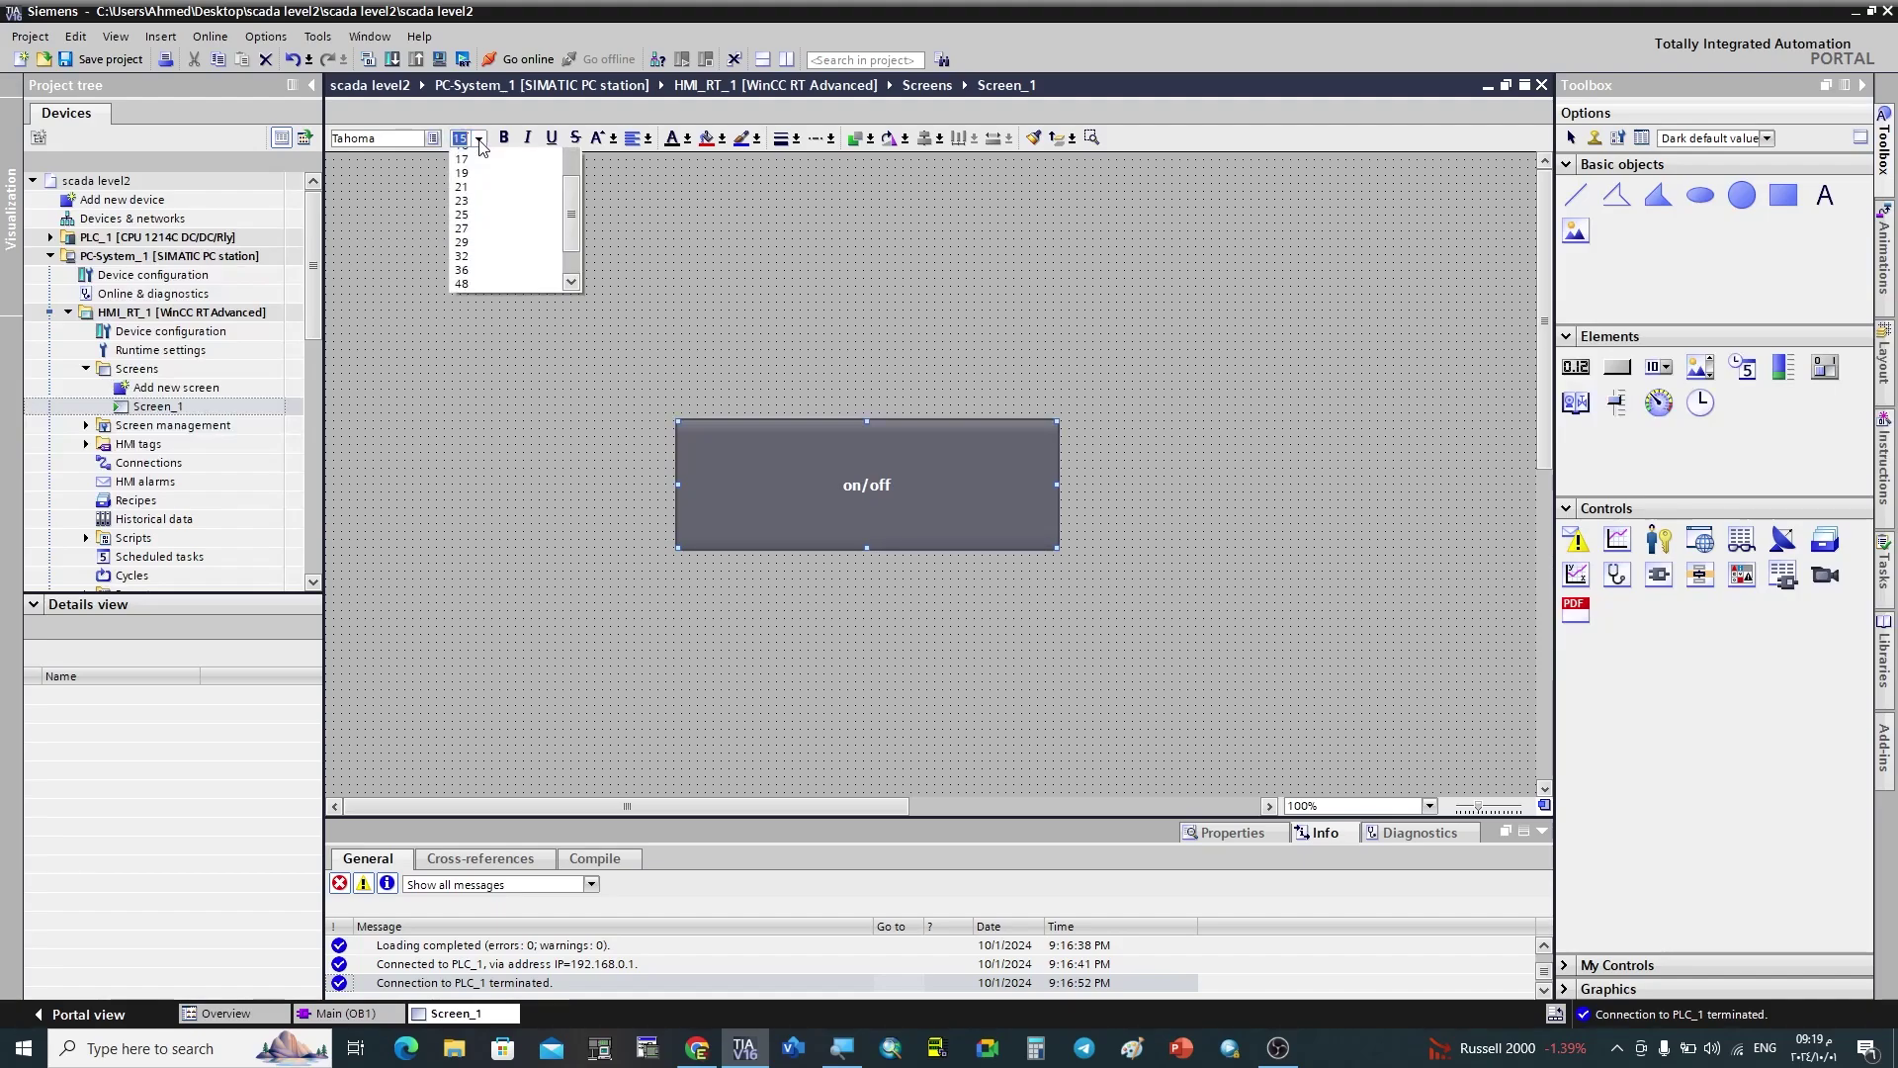
{"action": "left_click", "coordinate": [484, 309]}
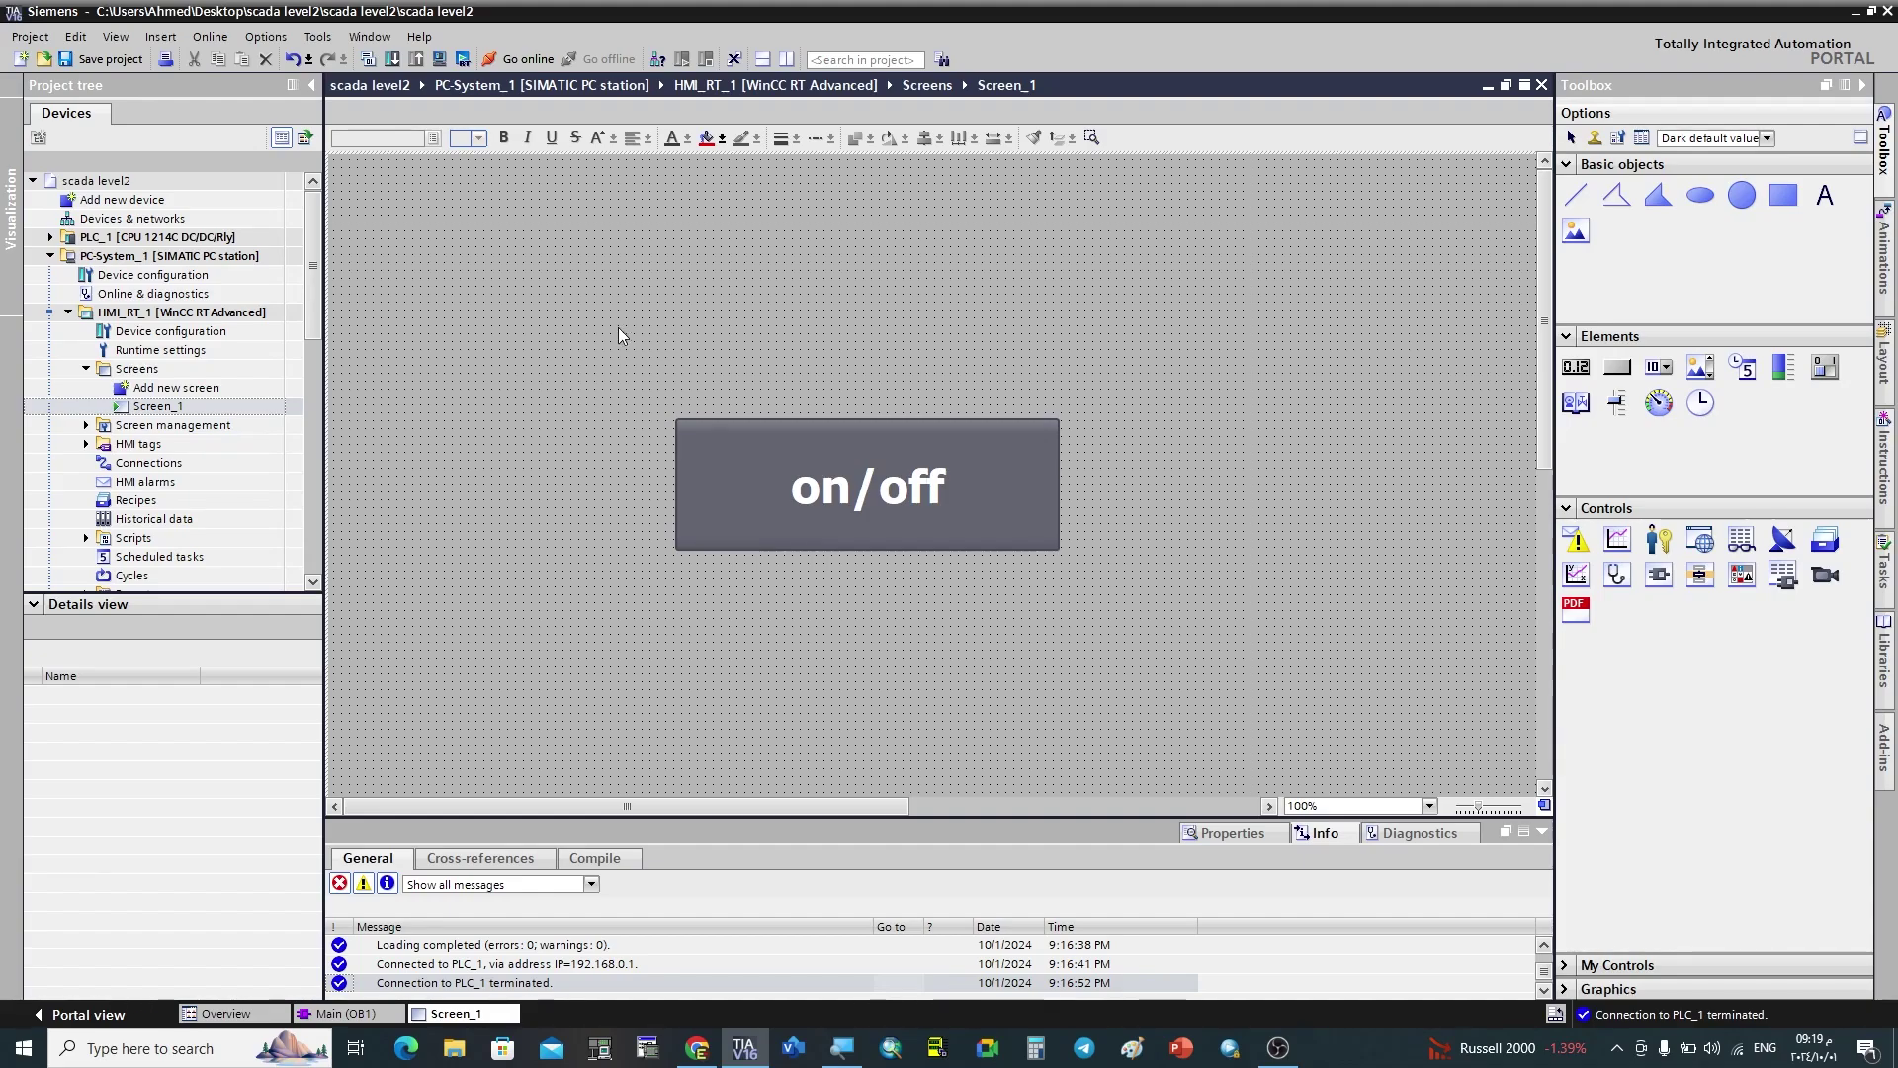
Try the bold and italic formatting on the on/off button's label.
{"action": "left_click", "coordinate": [779, 429]}
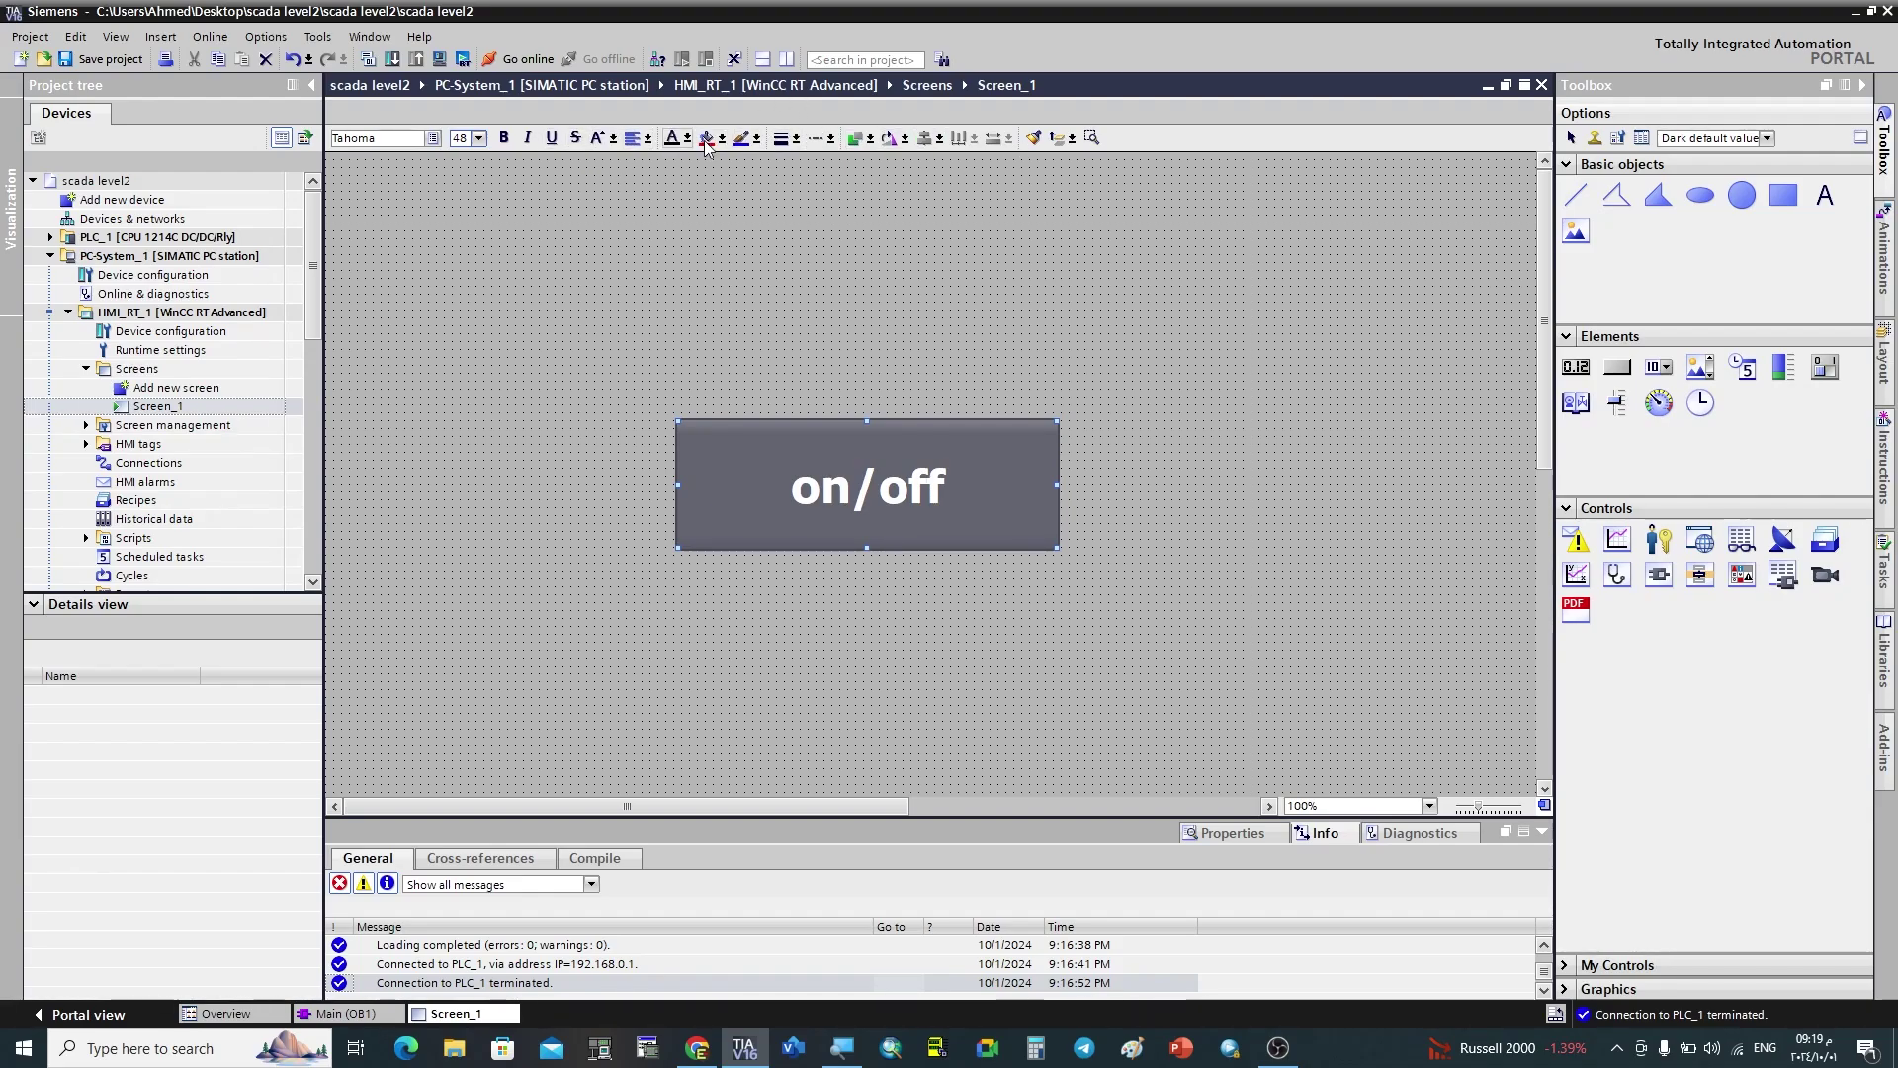
{"action": "left_click", "coordinate": [504, 139]}
{"action": "left_click", "coordinate": [504, 140]}
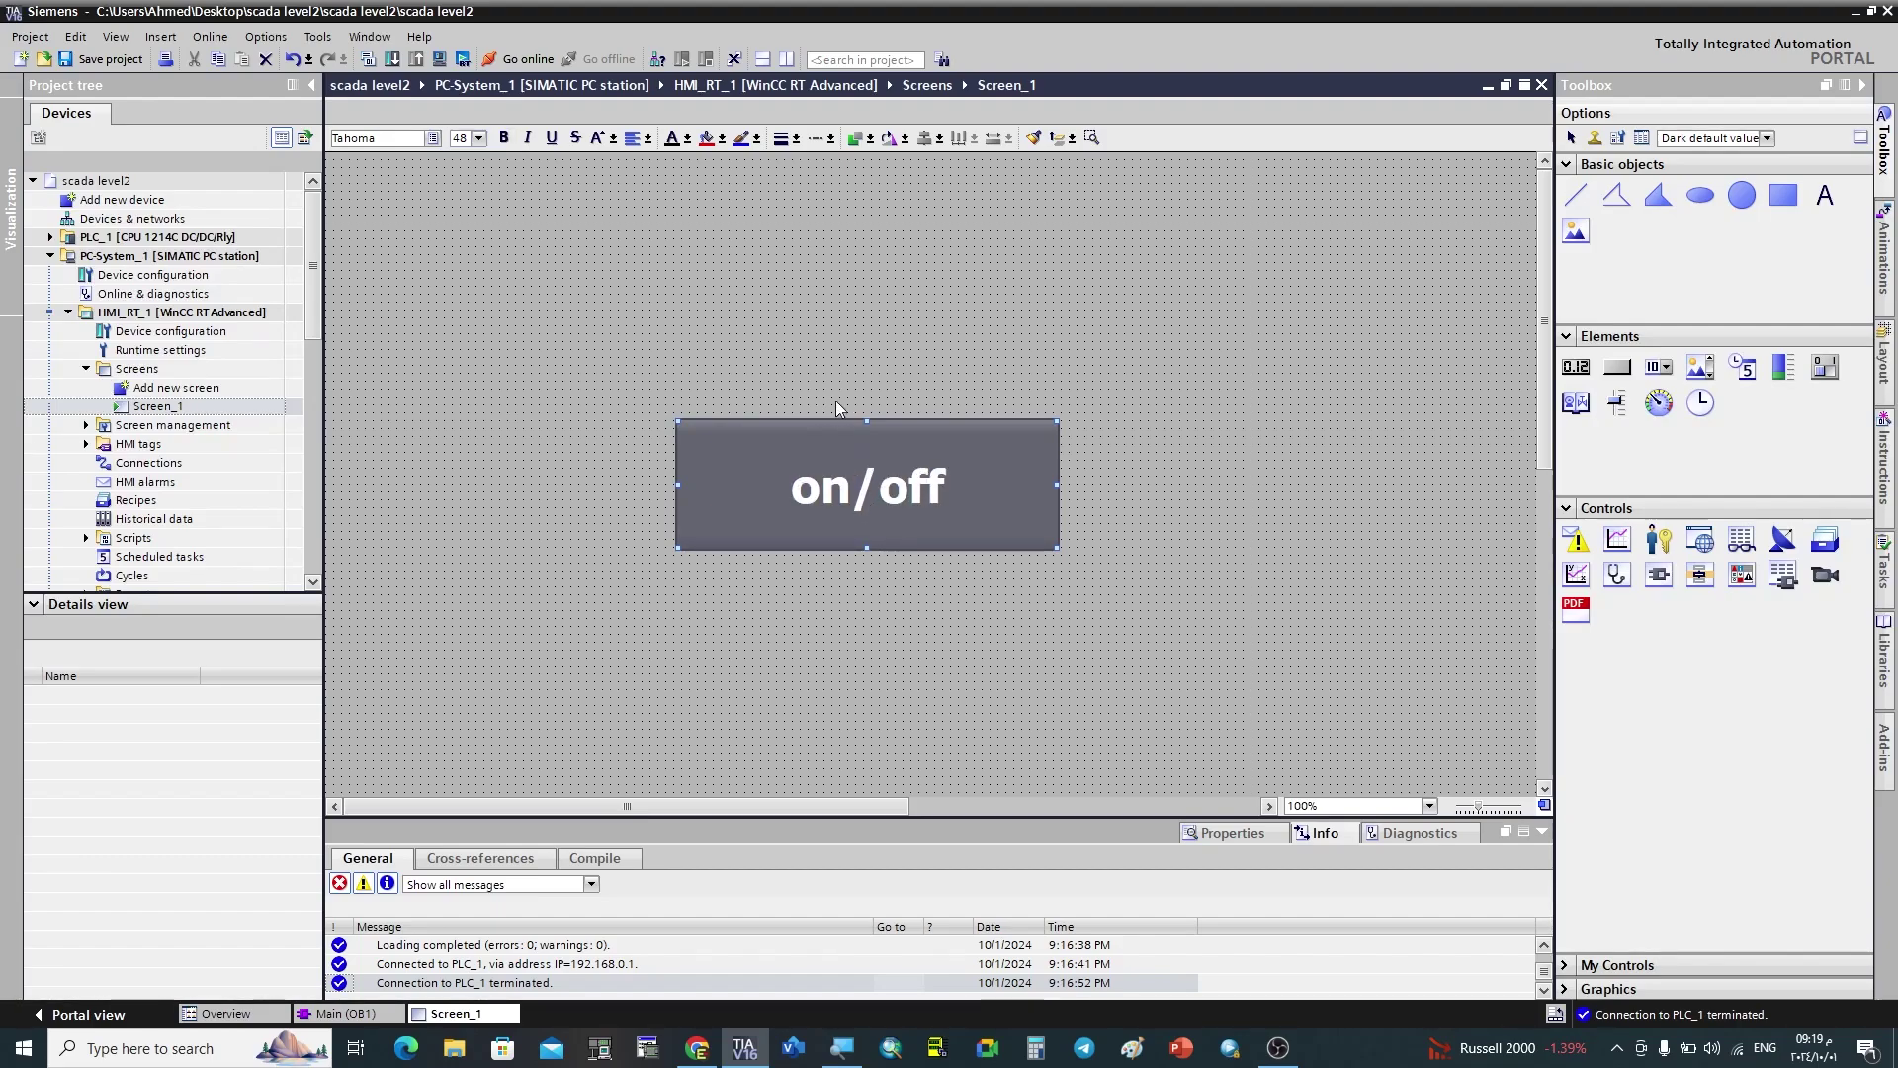
{"action": "left_click", "coordinate": [530, 140]}
{"action": "left_click", "coordinate": [530, 139]}
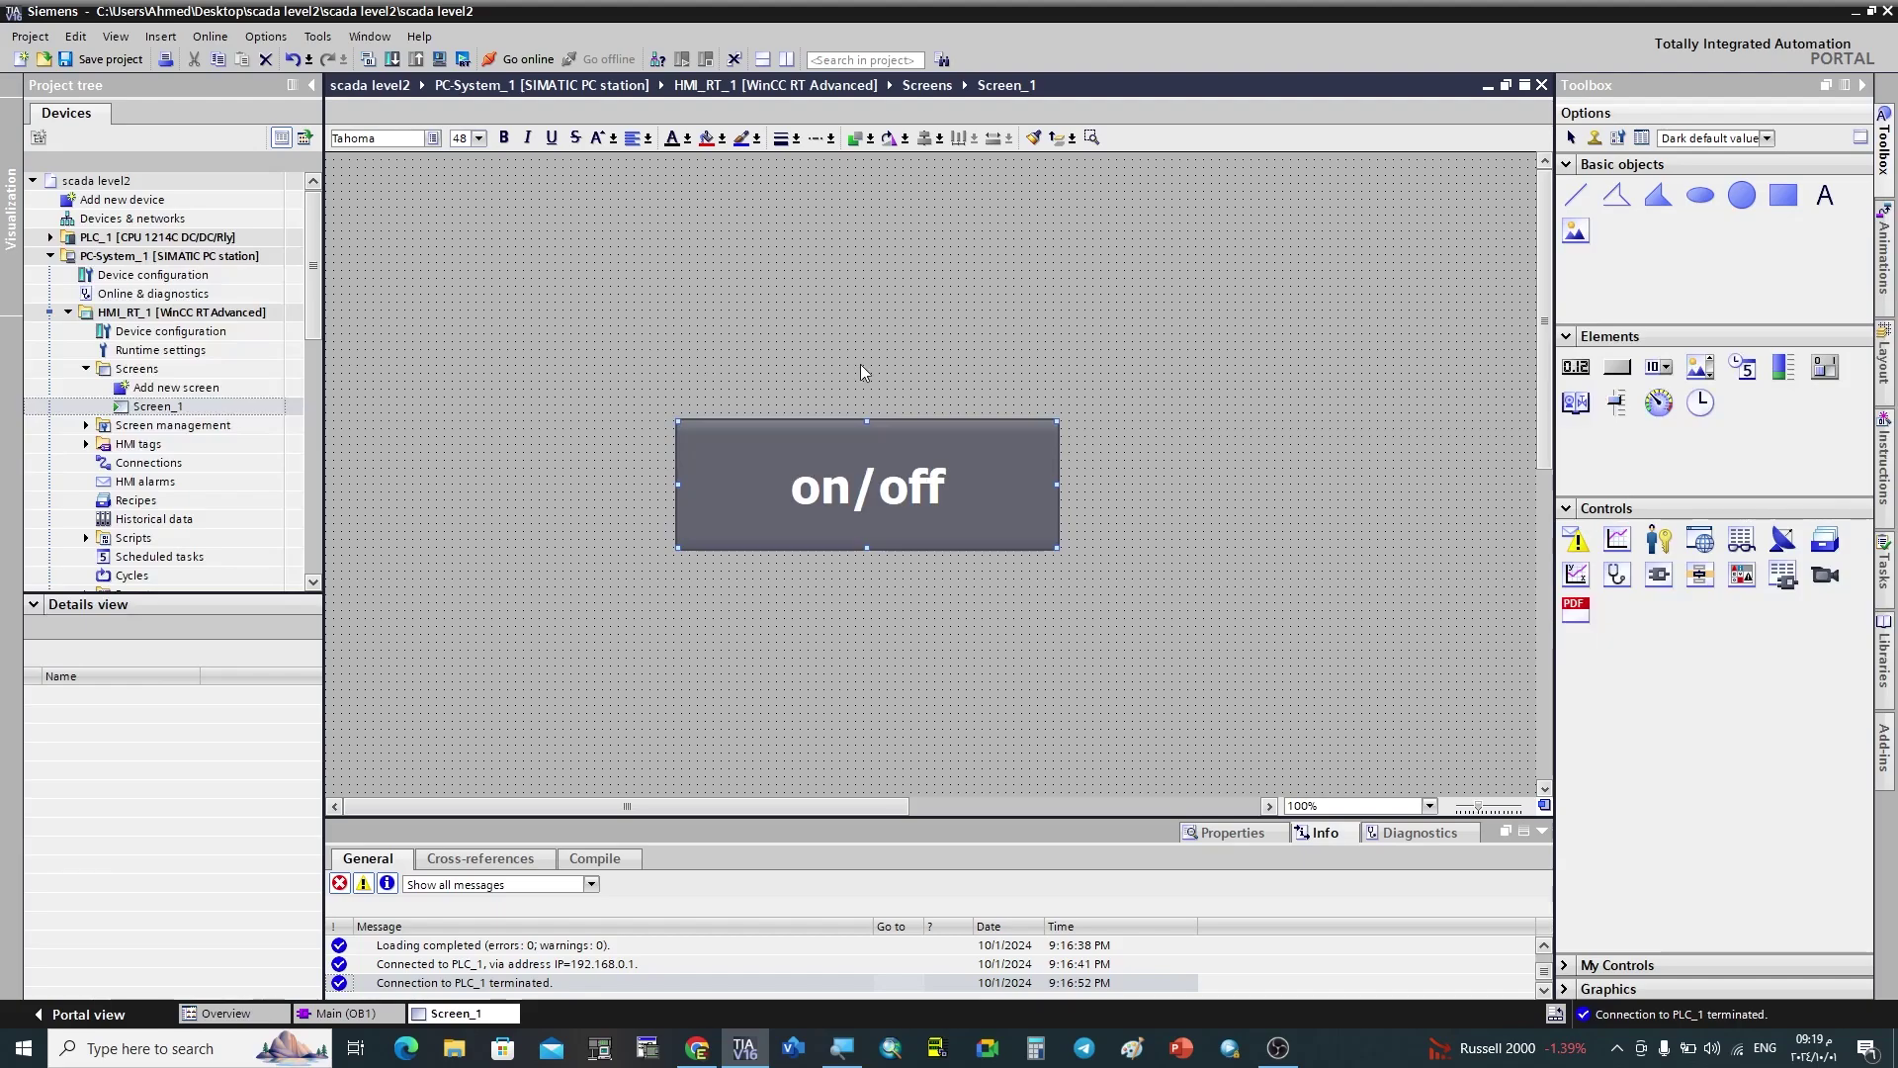
{"action": "left_click", "coordinate": [870, 275]}
{"action": "left_click_drag", "start_coordinate": [1543, 451], "coordinate": [1503, 443]}
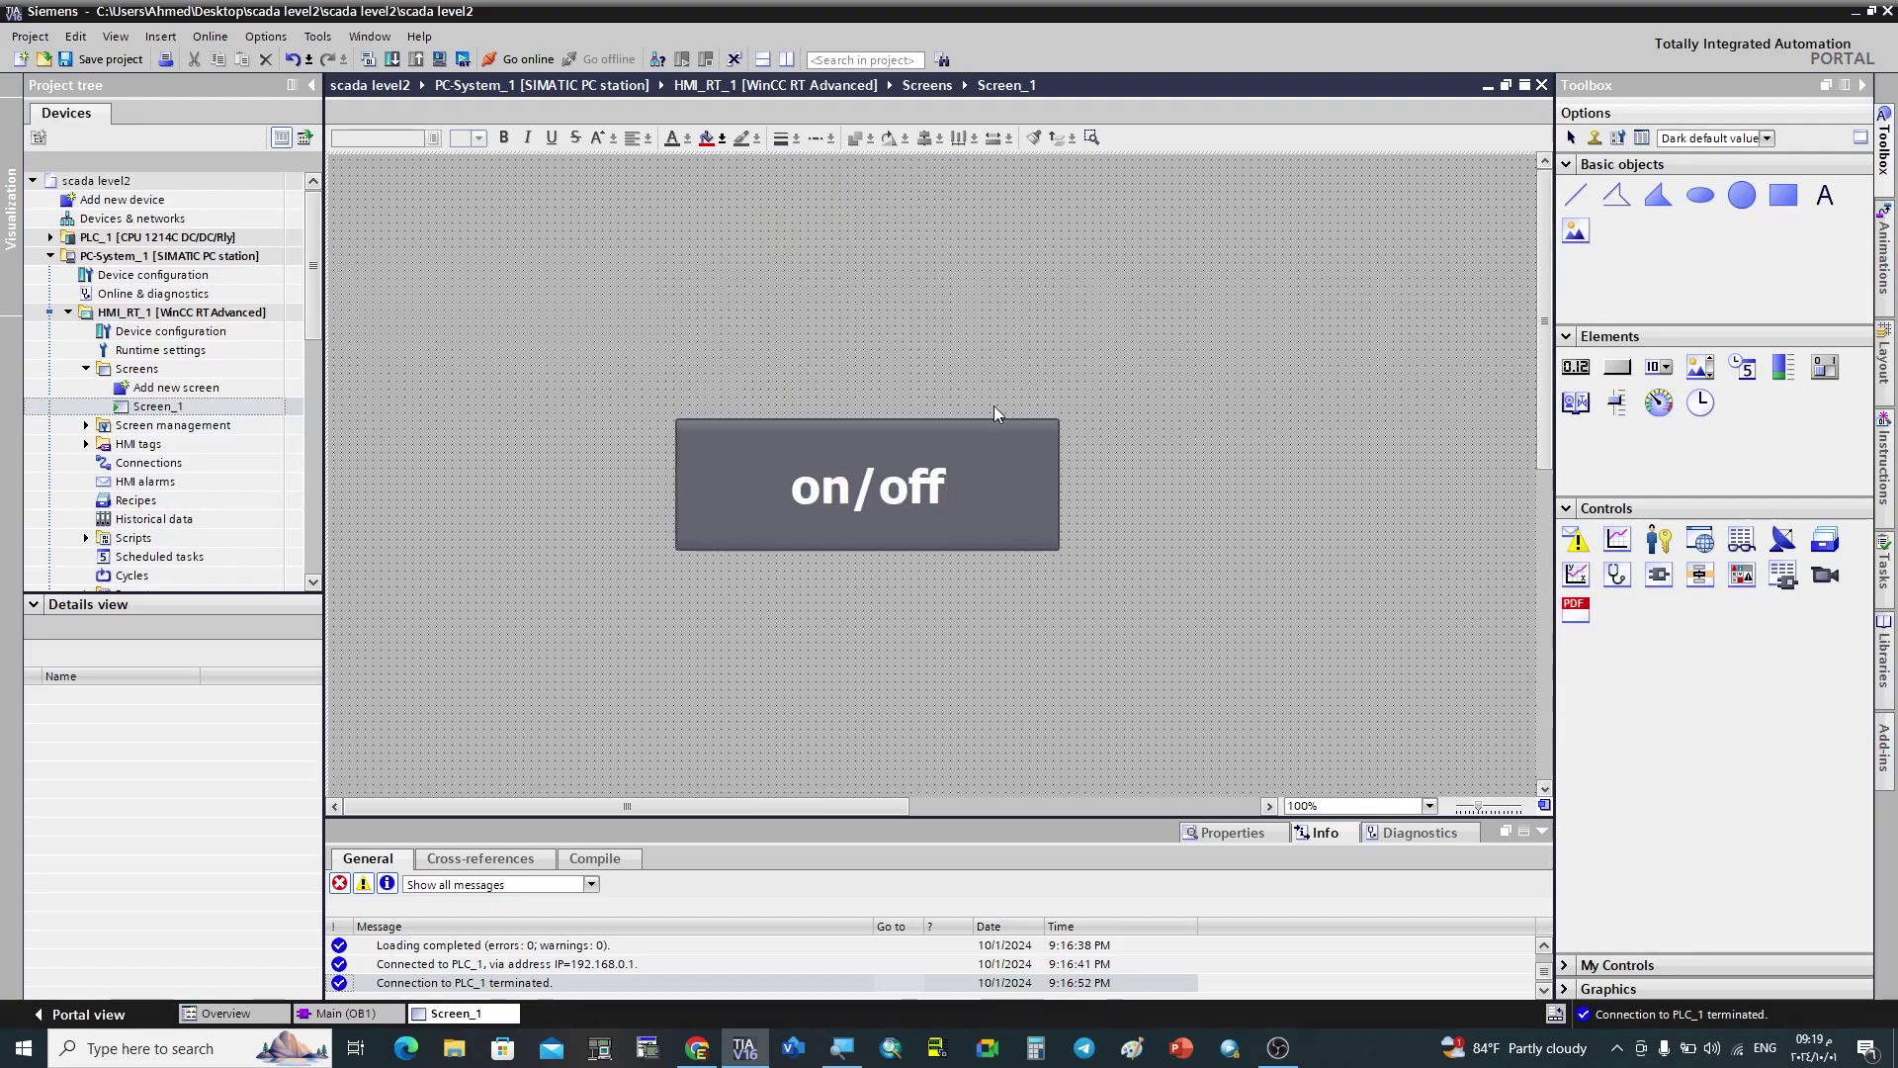
Review the on/off contact and motor coil in PLC_1's Main [OB1] block, then return to Screen_1.
{"action": "left_click", "coordinate": [43, 238]}
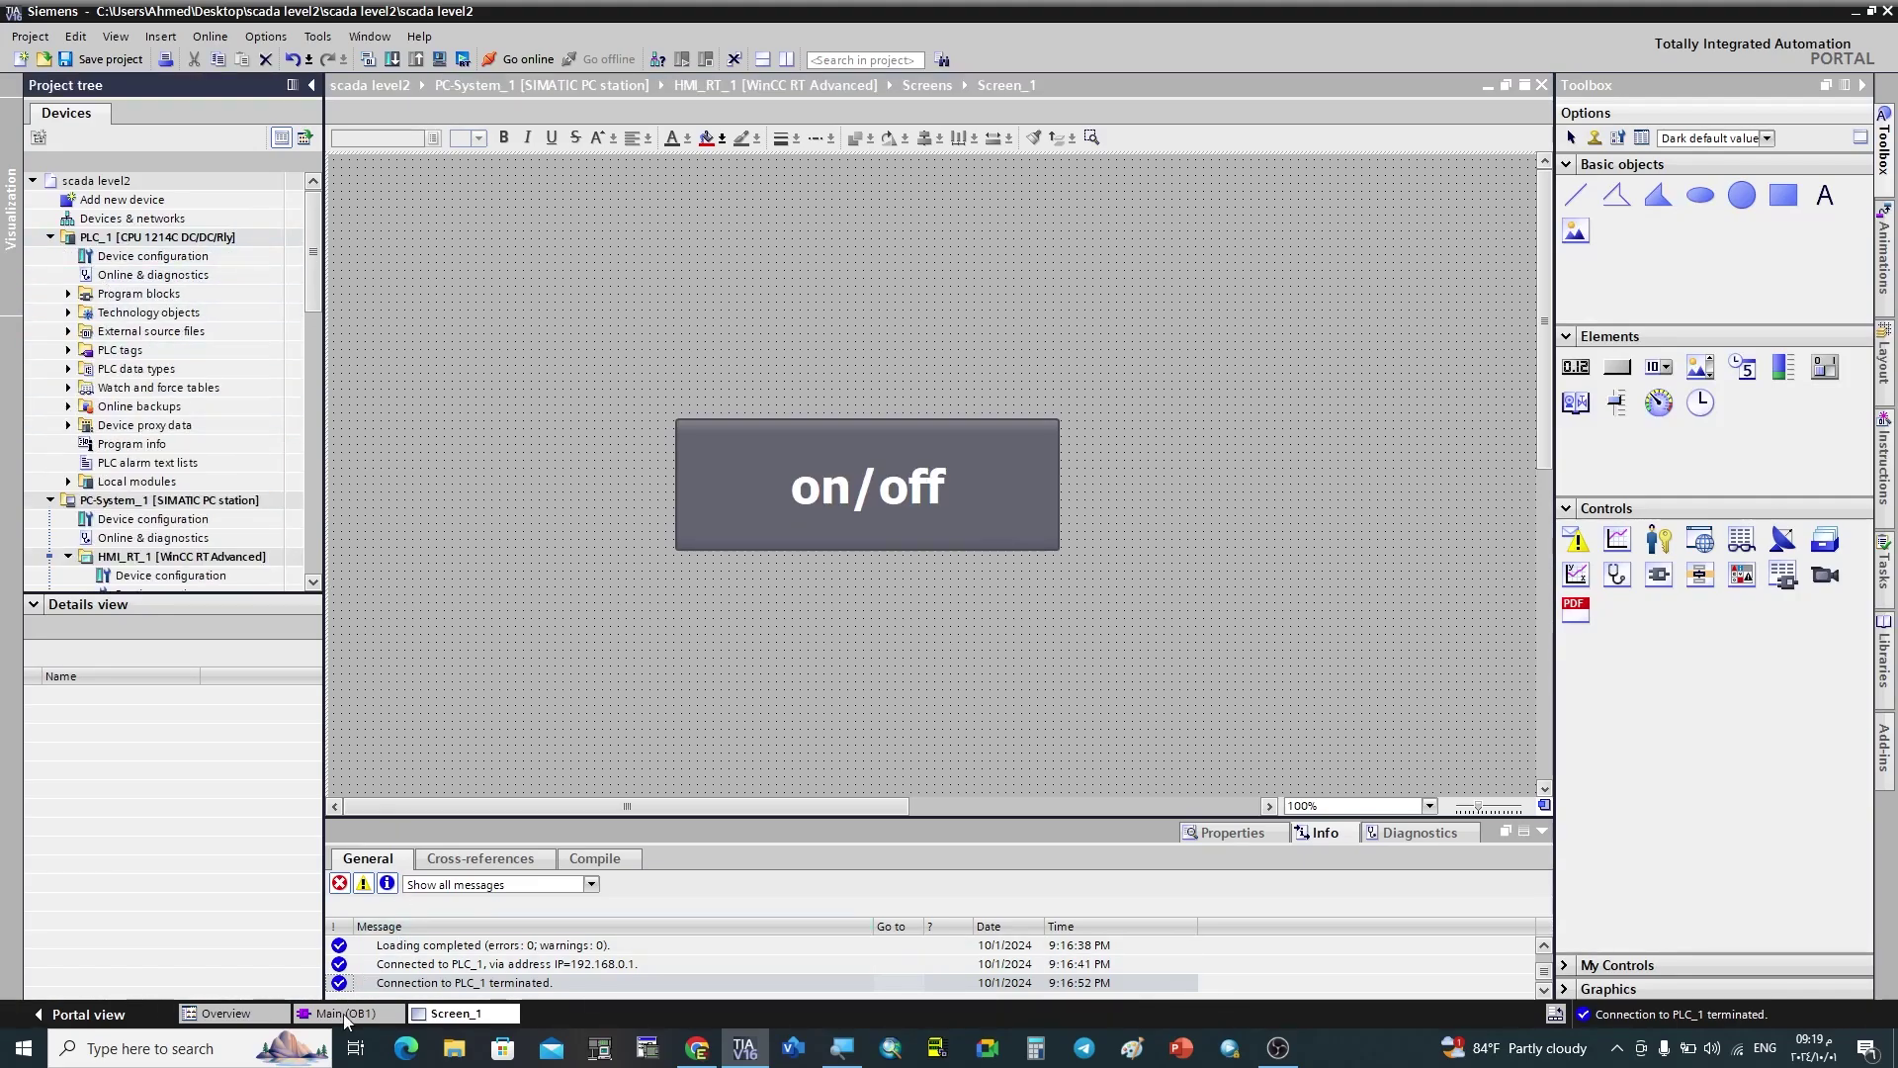
{"action": "left_click", "coordinate": [345, 1016]}
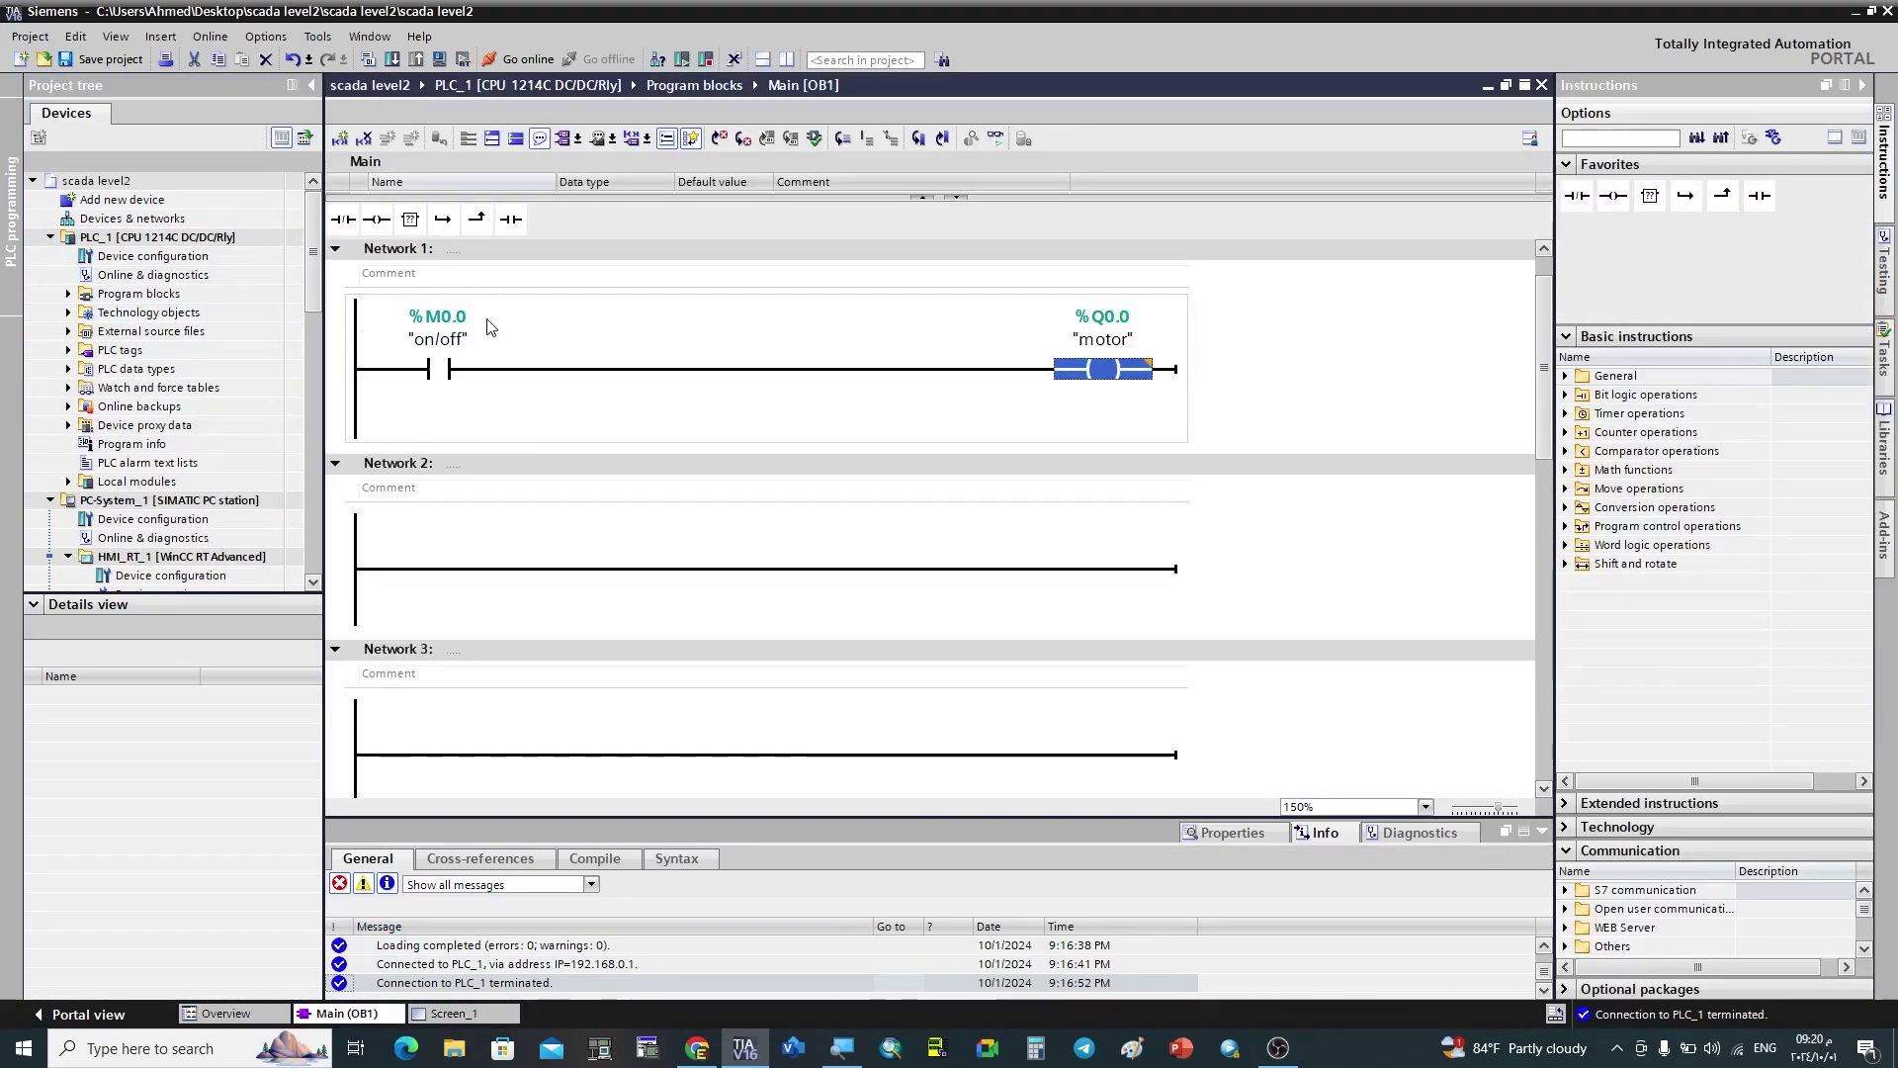
{"action": "left_click", "coordinate": [453, 1014]}
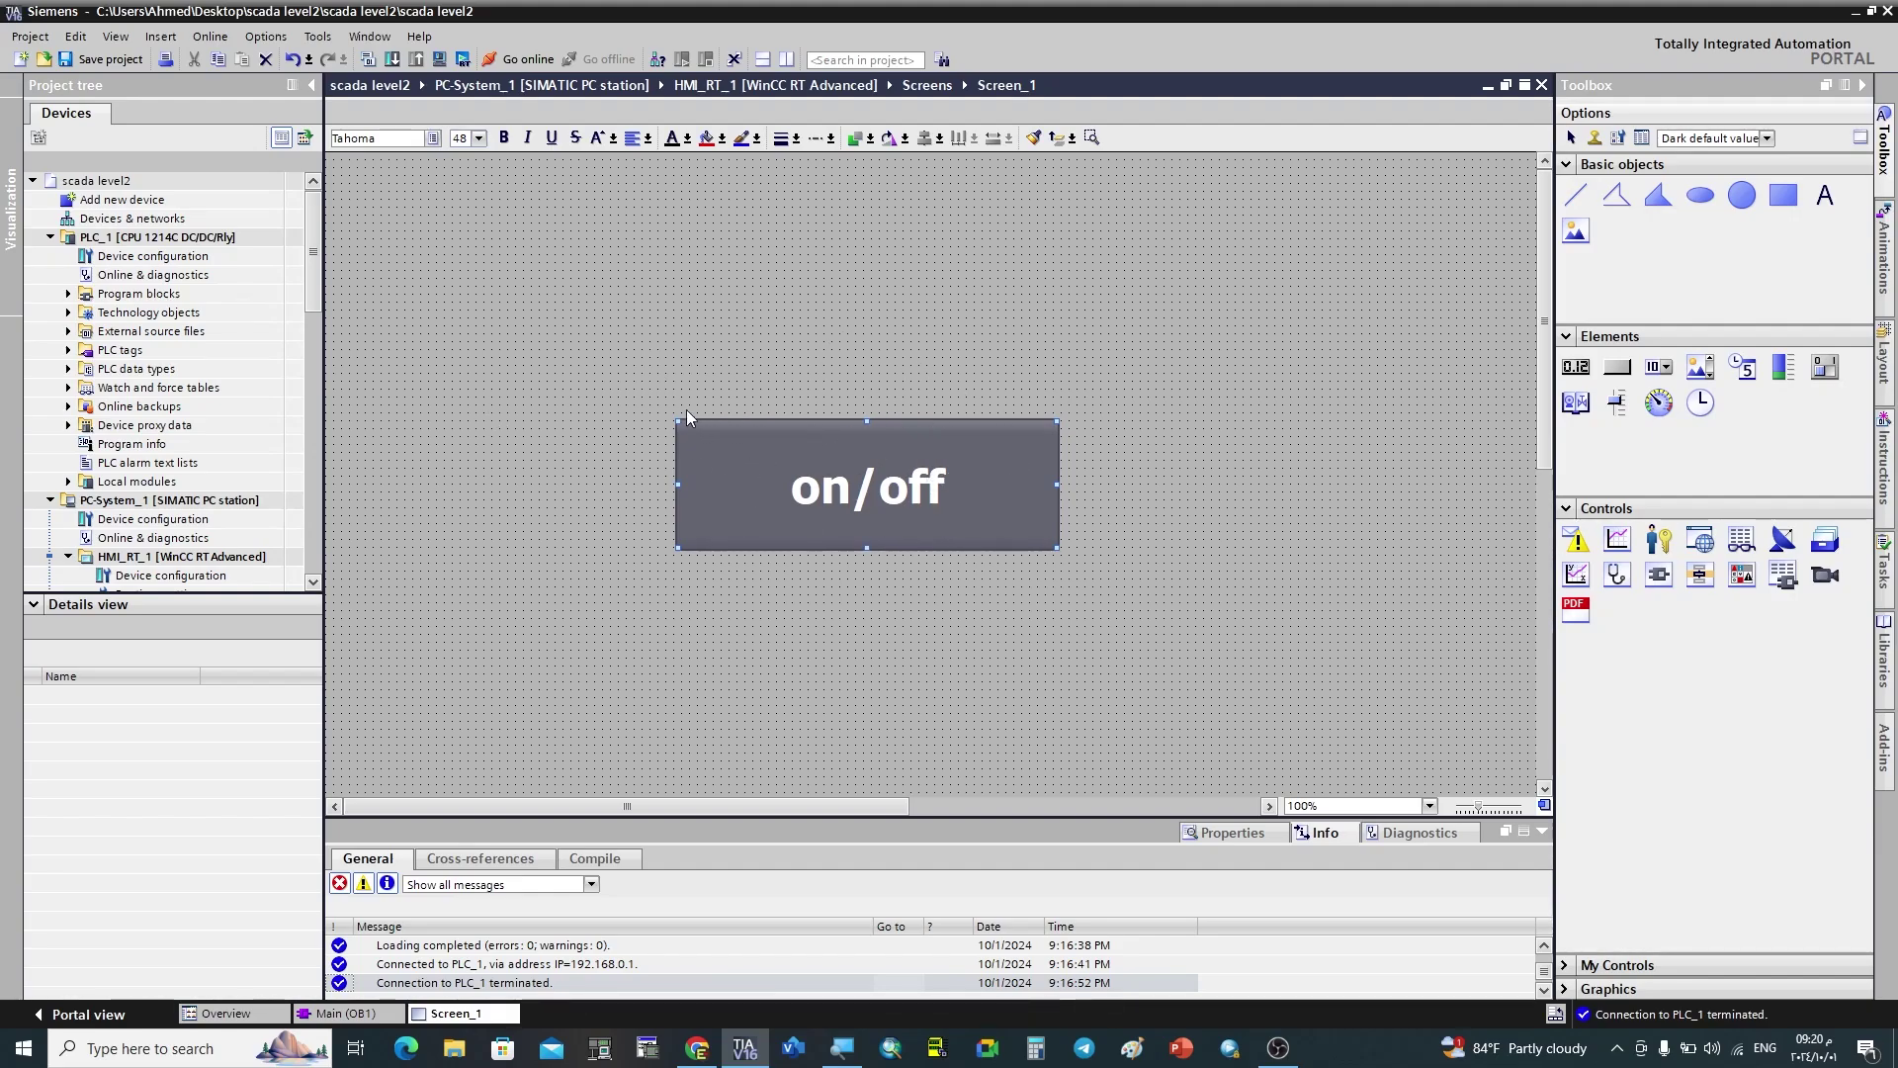
Delete Connection_1 from HMI_RT_1's connections and return to Screen_1.
{"action": "scroll", "coordinate": [316, 281], "scroll_direction": "down", "scroll_amount": 4}
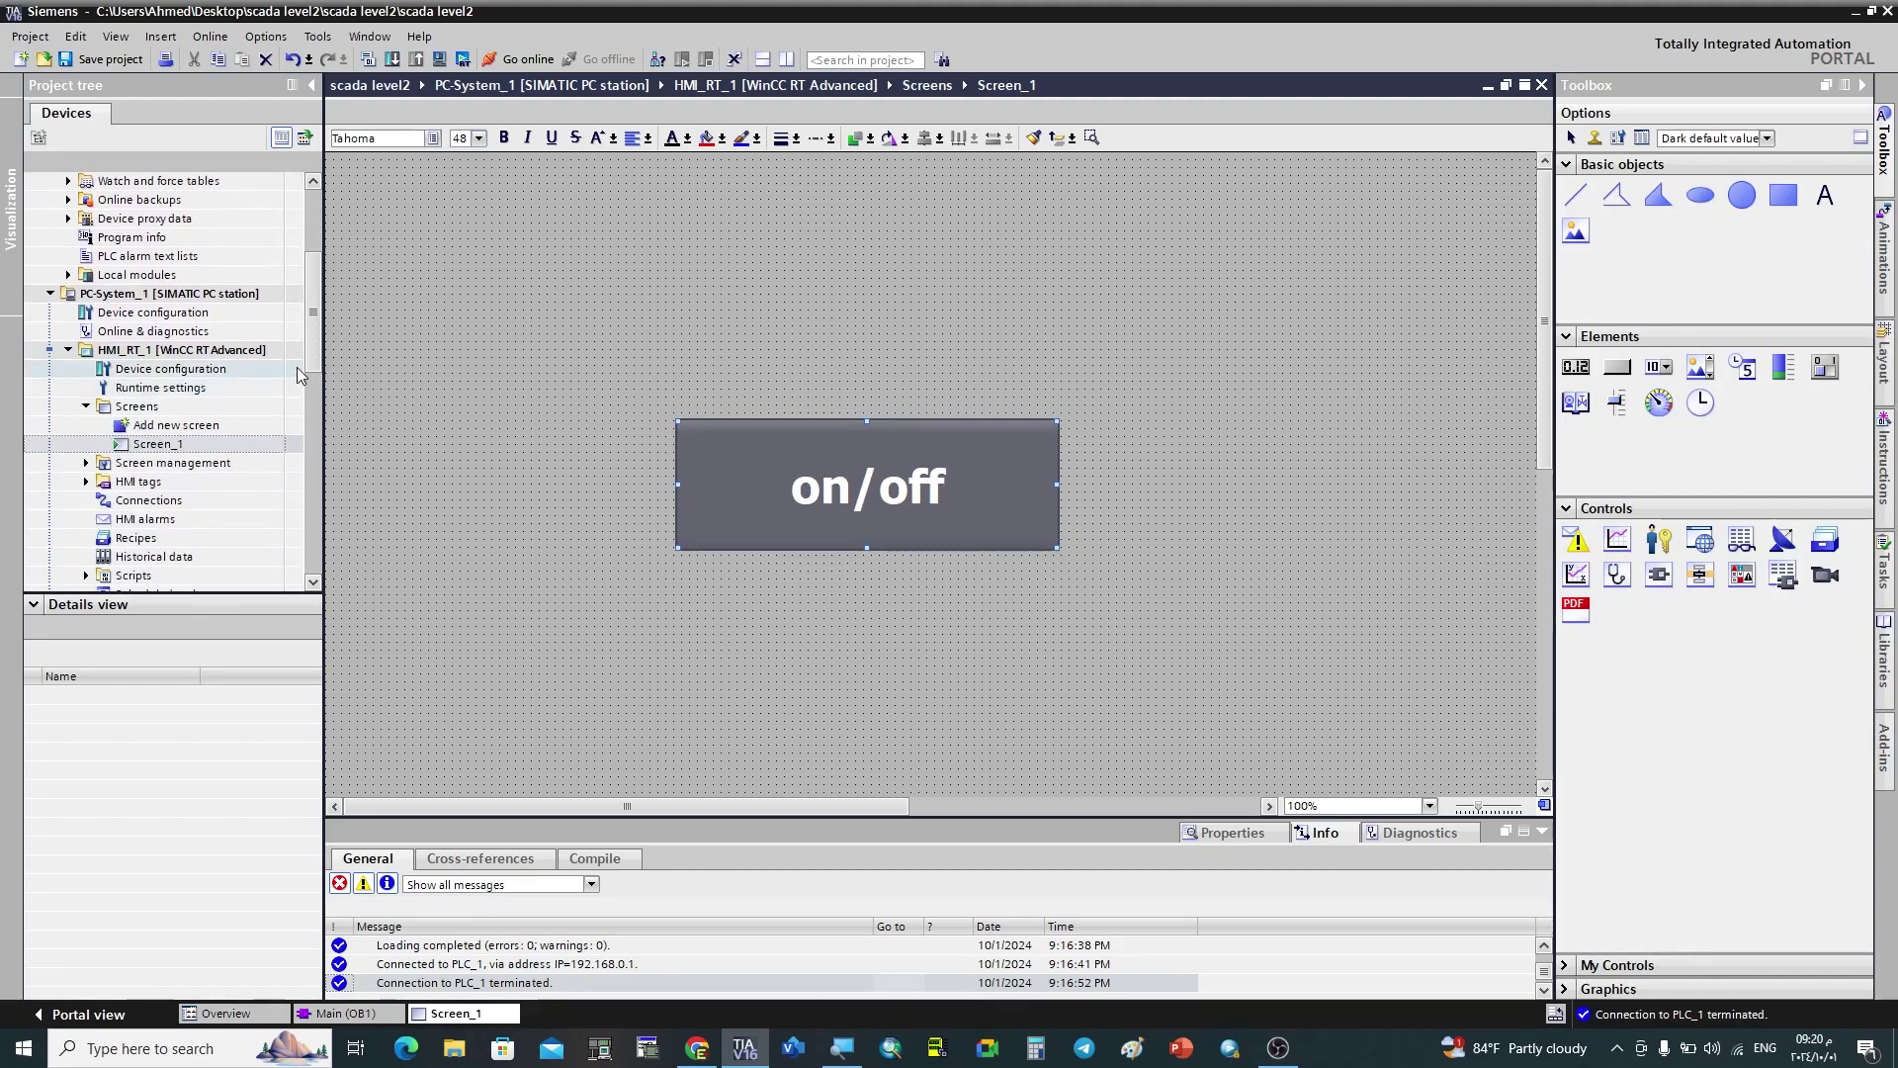
{"action": "scroll", "coordinate": [297, 366], "scroll_direction": "down", "scroll_amount": 1}
{"action": "left_click_drag", "start_coordinate": [322, 317], "coordinate": [317, 307]}
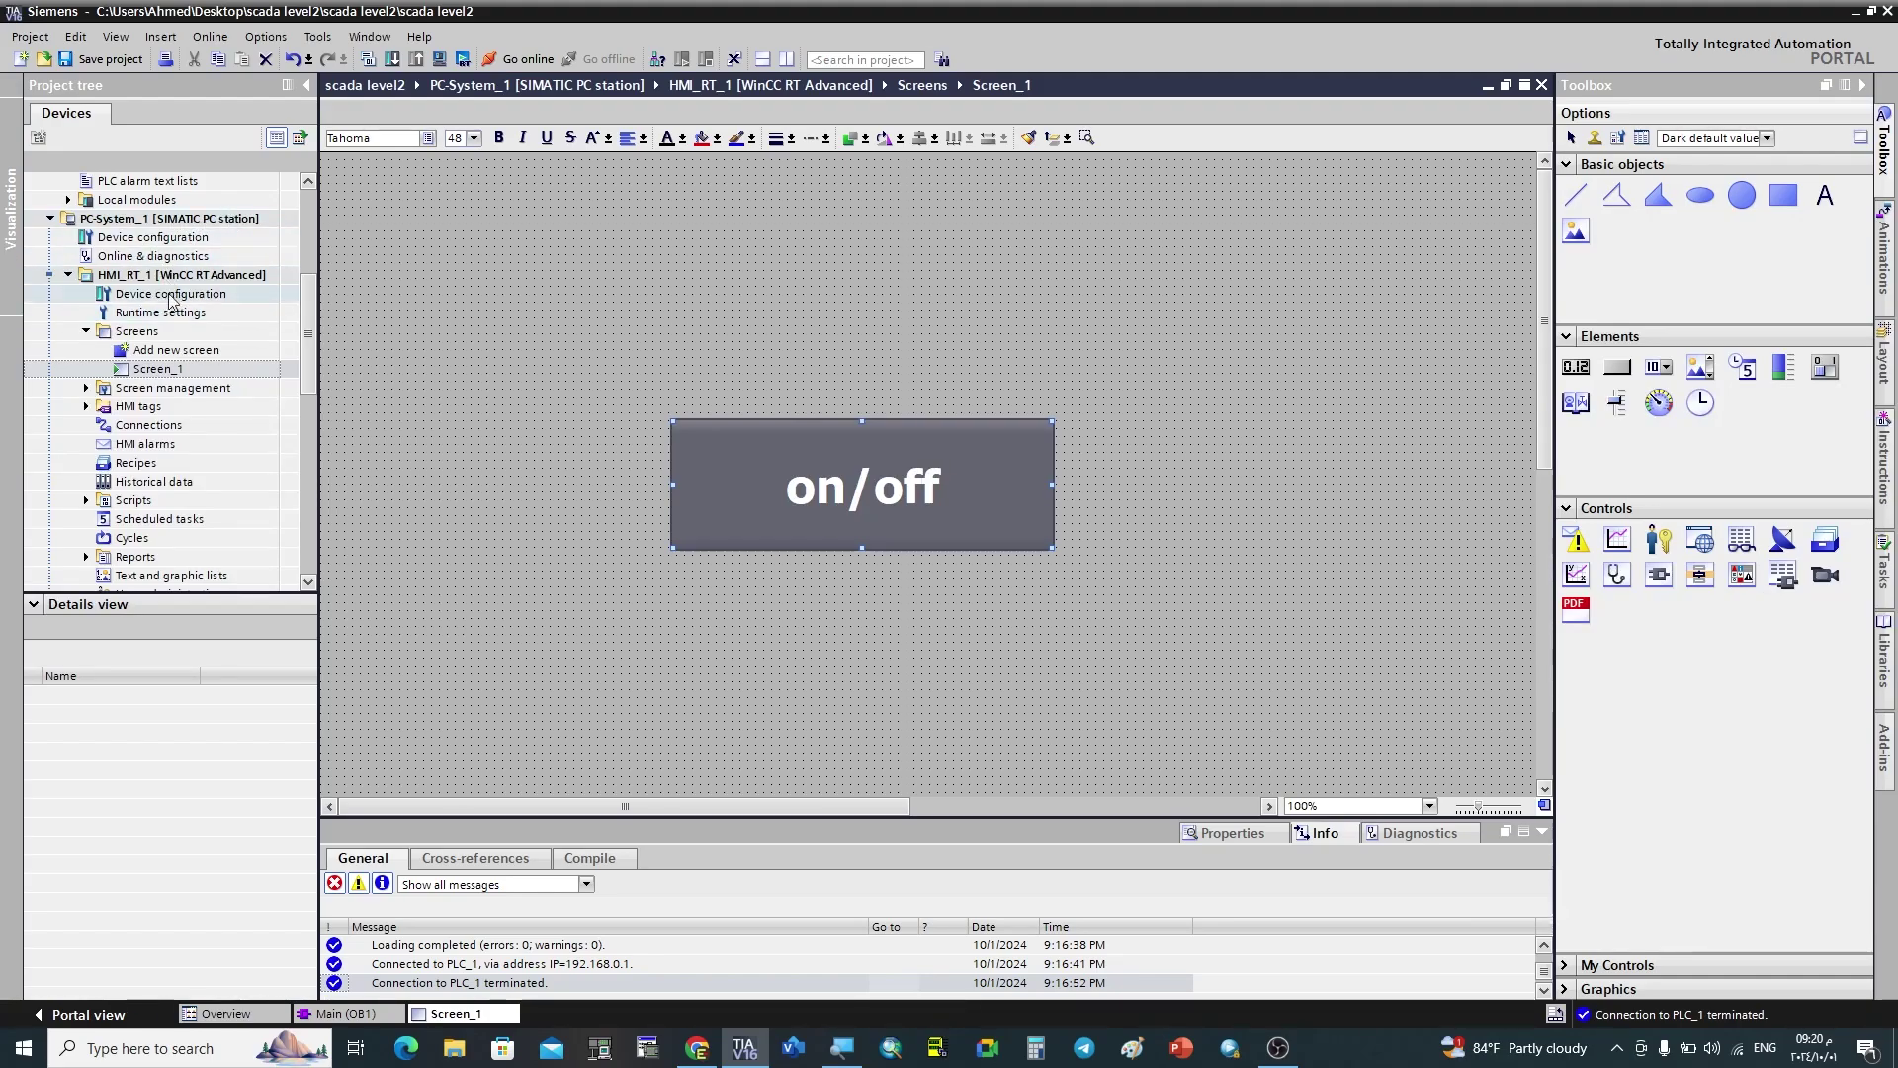
{"action": "double_click", "coordinate": [149, 425]}
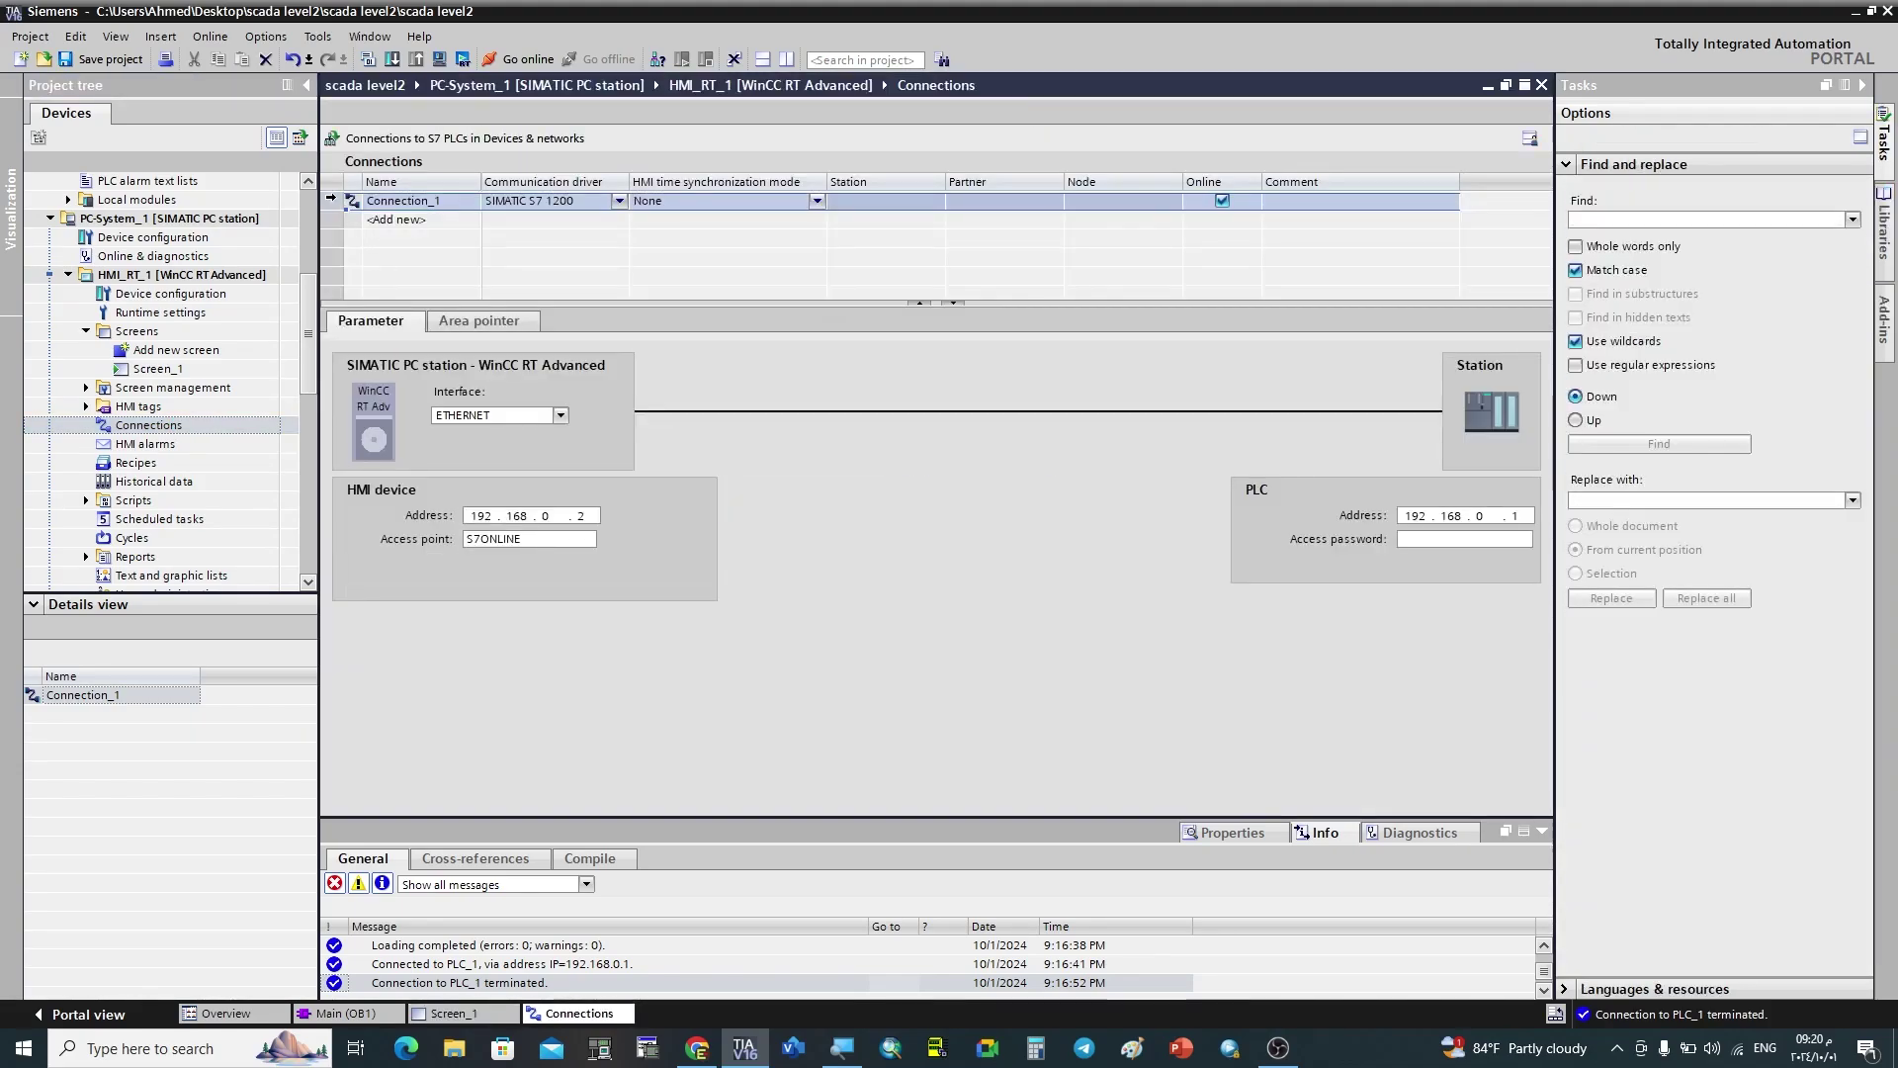
{"action": "key", "text": "Delete"}
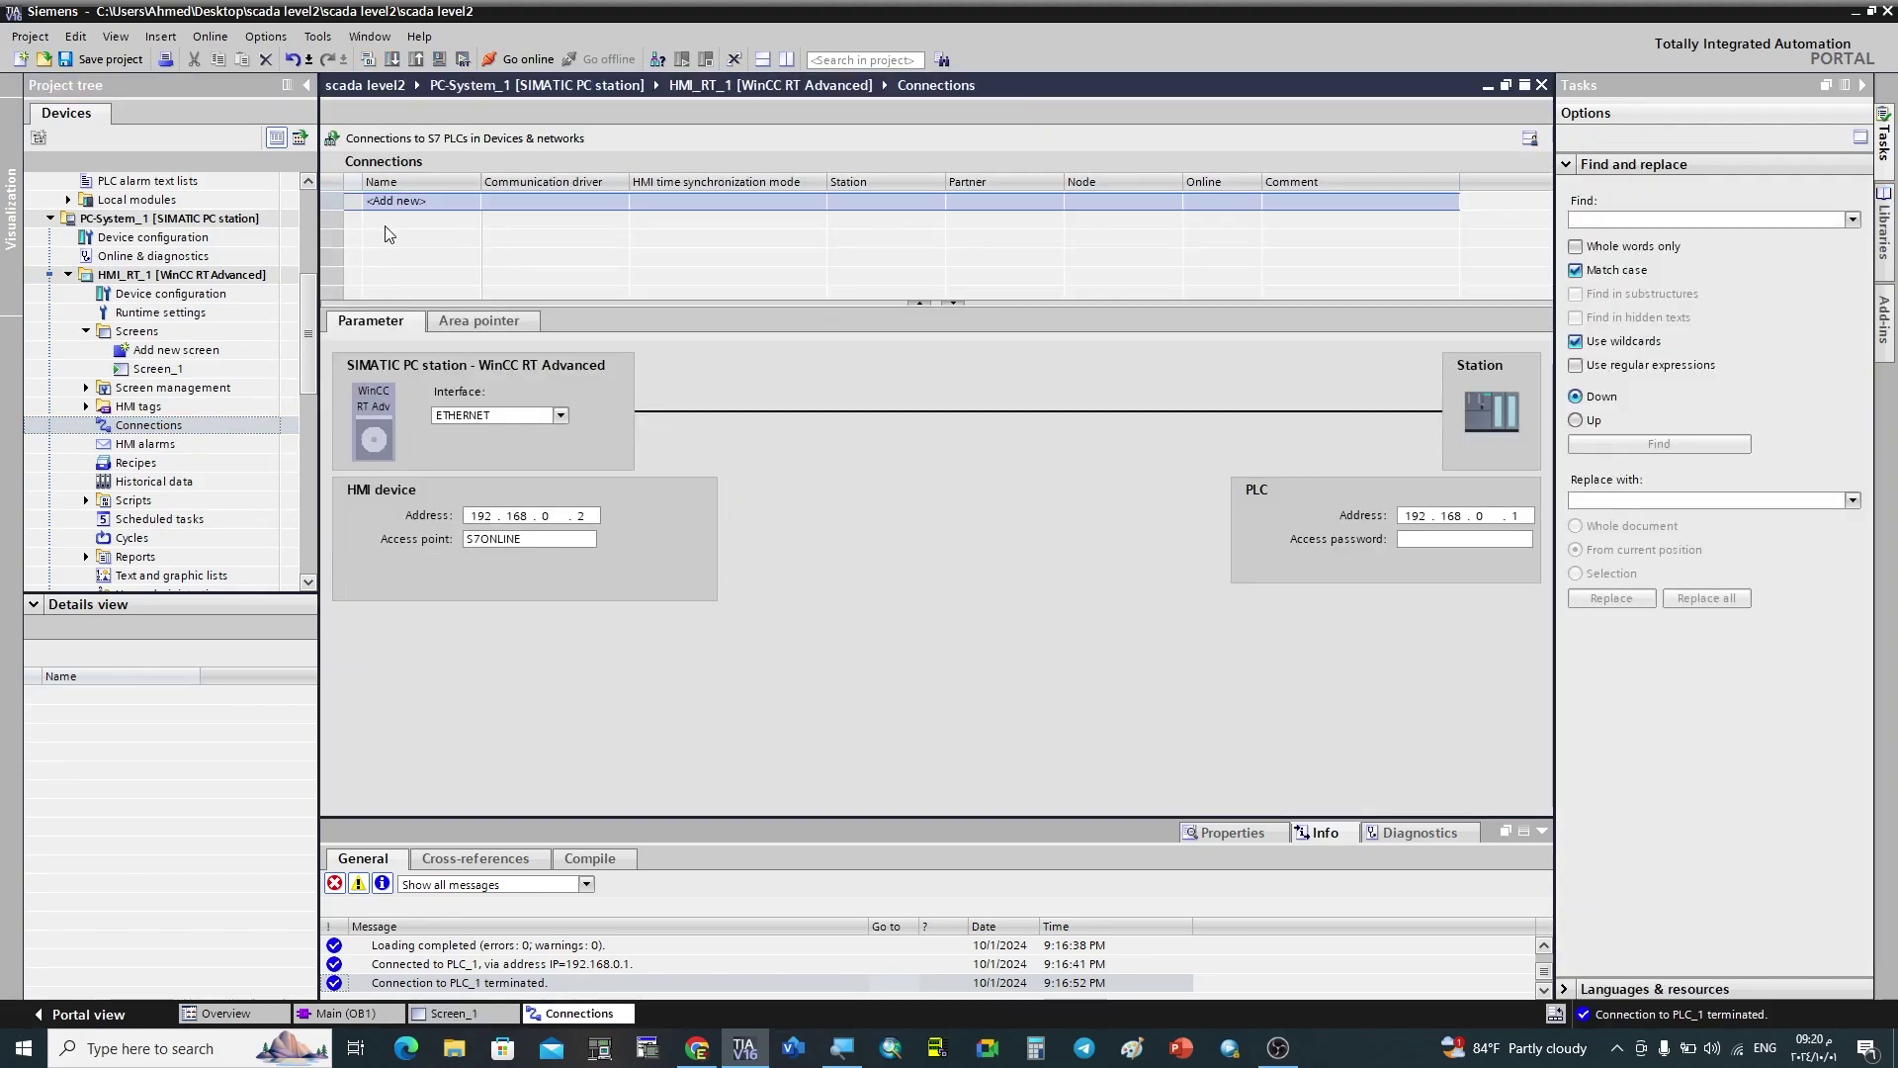
{"action": "left_click", "coordinate": [441, 1010]}
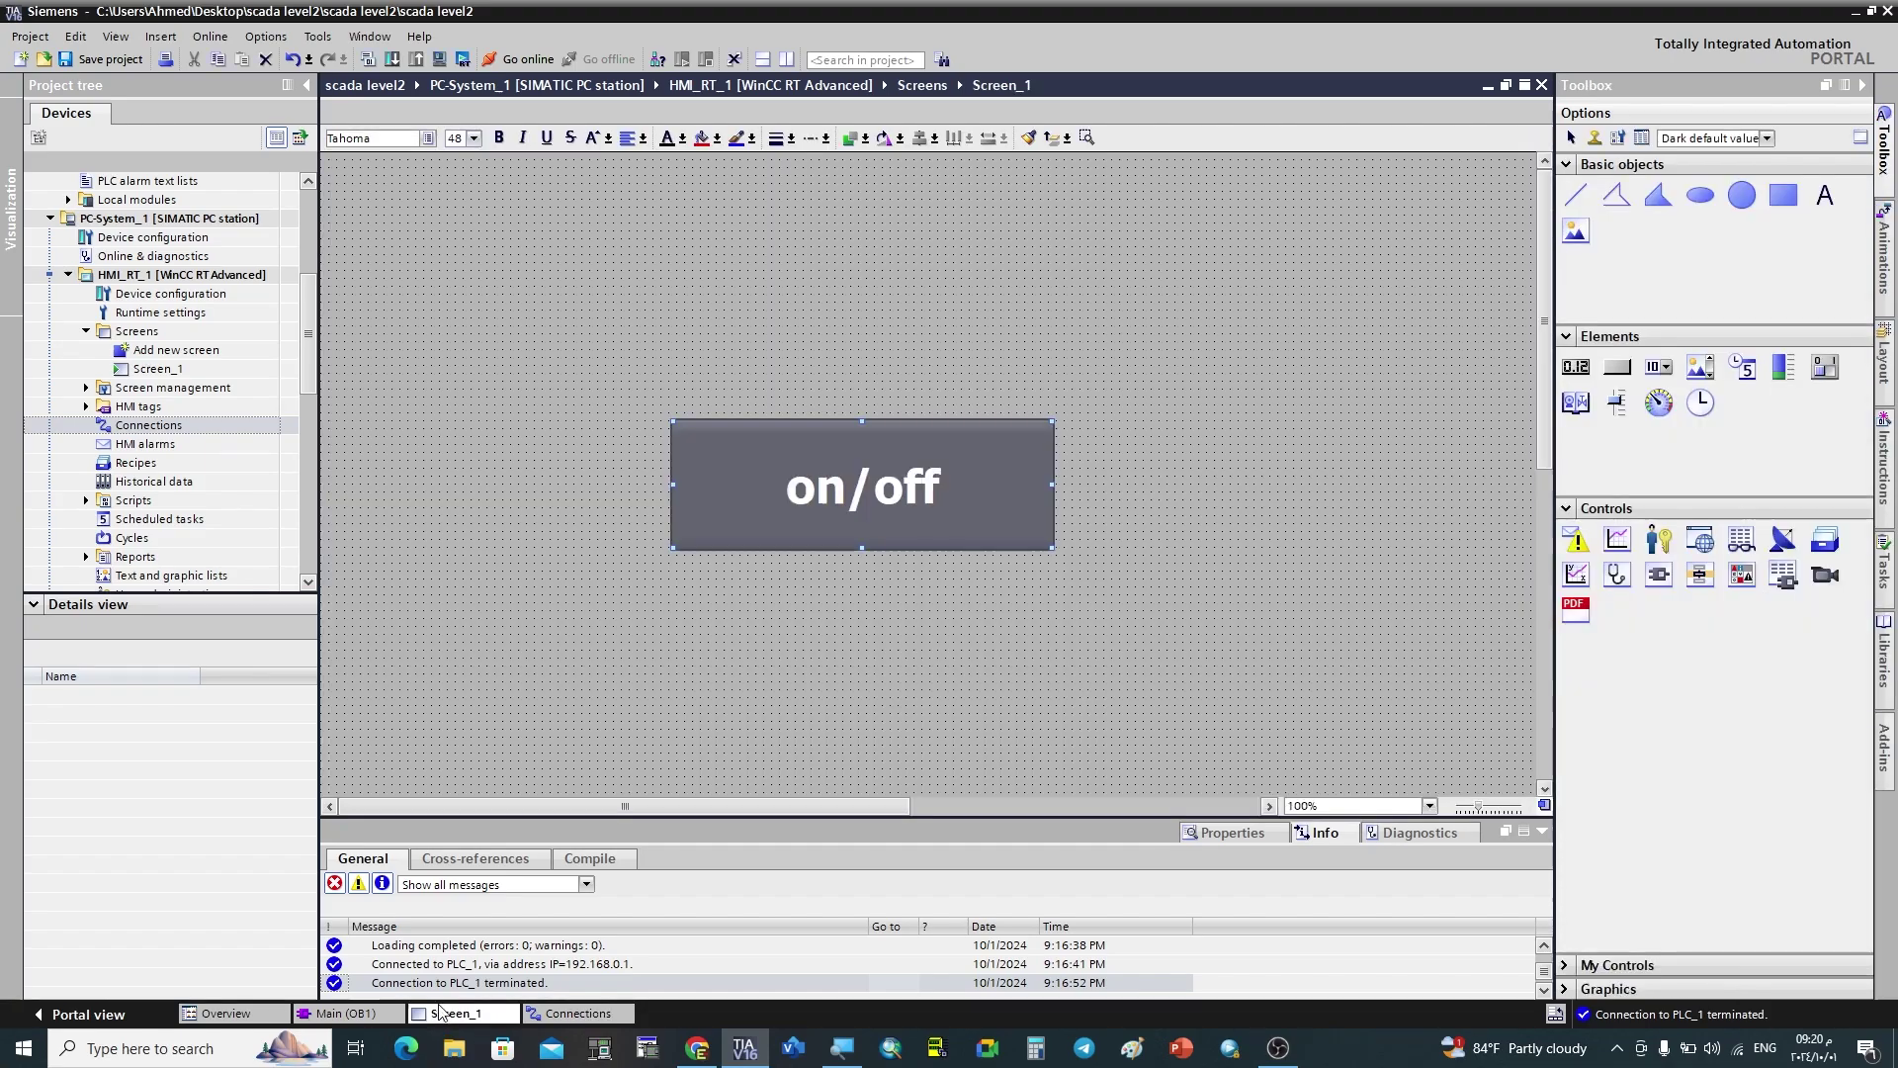
Add the InvertBit system function from Edit bits to the Click event of the on/off button.
{"action": "left_click", "coordinate": [648, 279]}
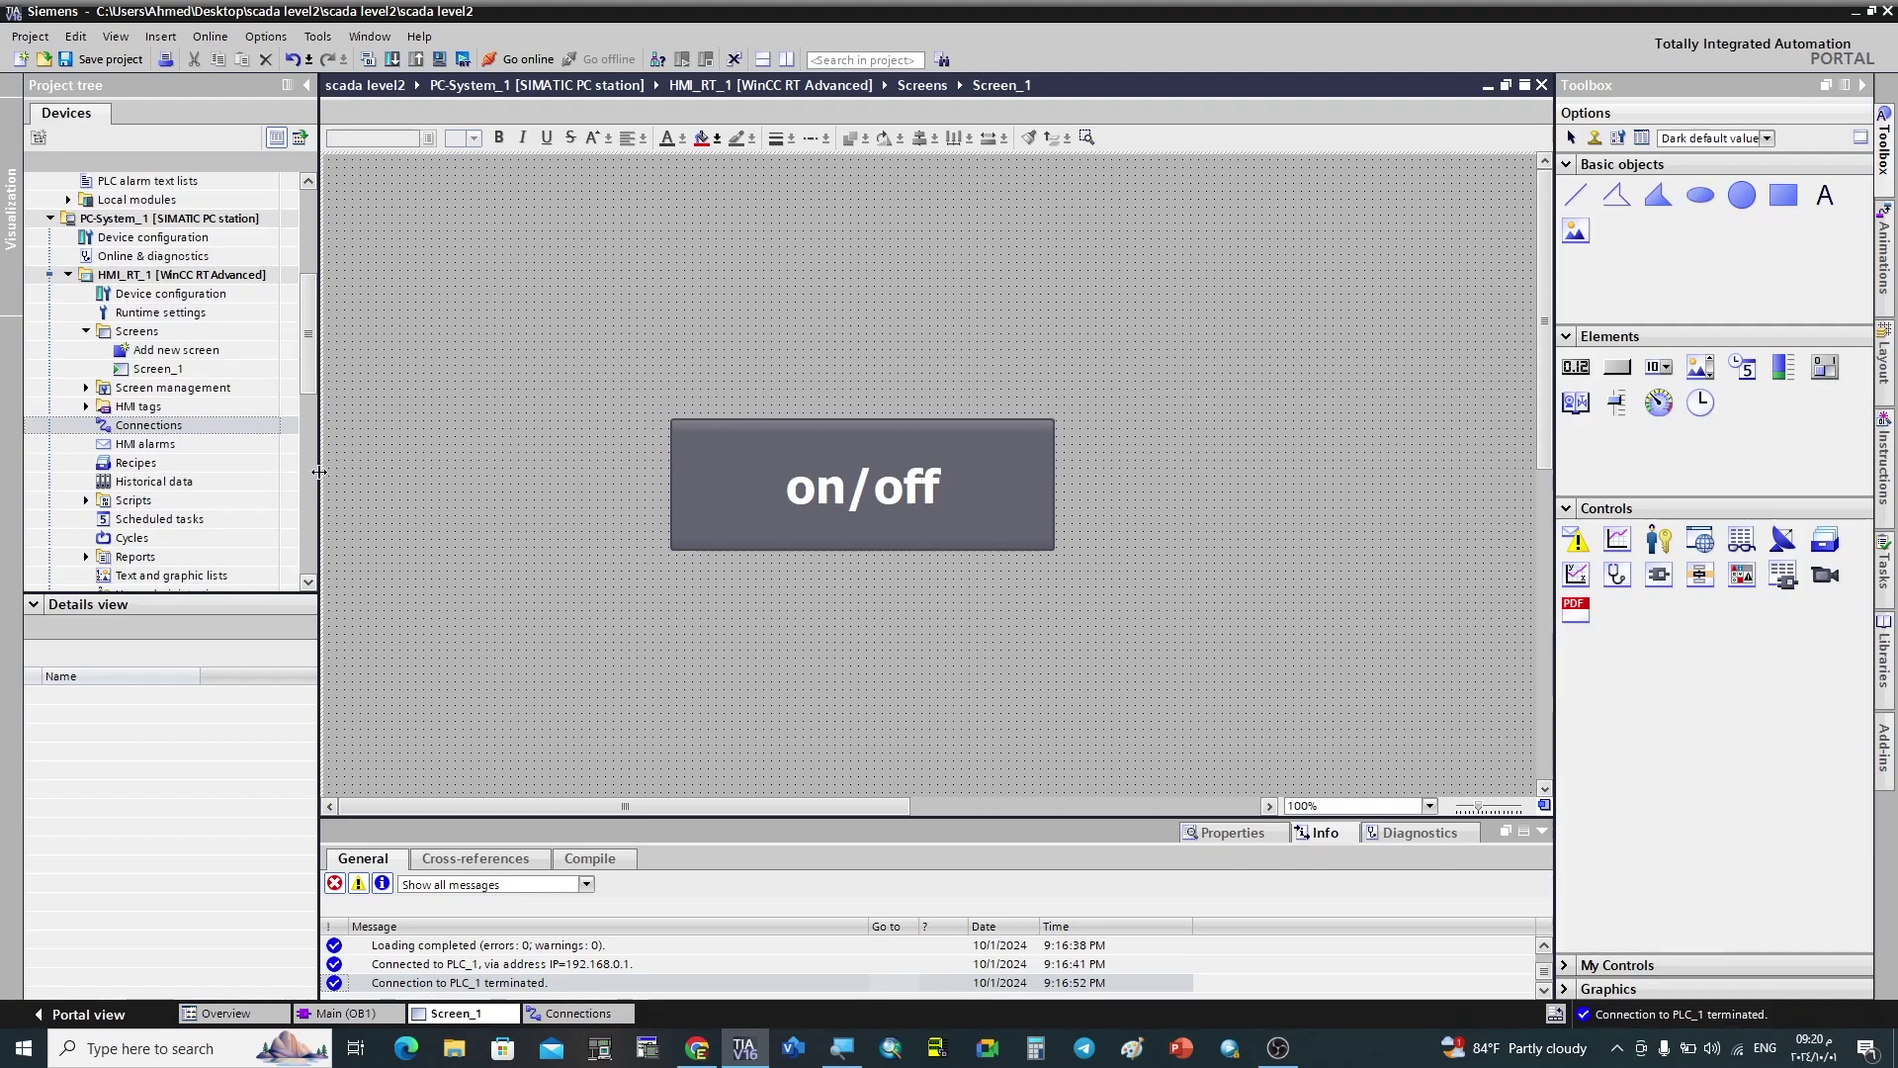
{"action": "left_click", "coordinate": [840, 458]}
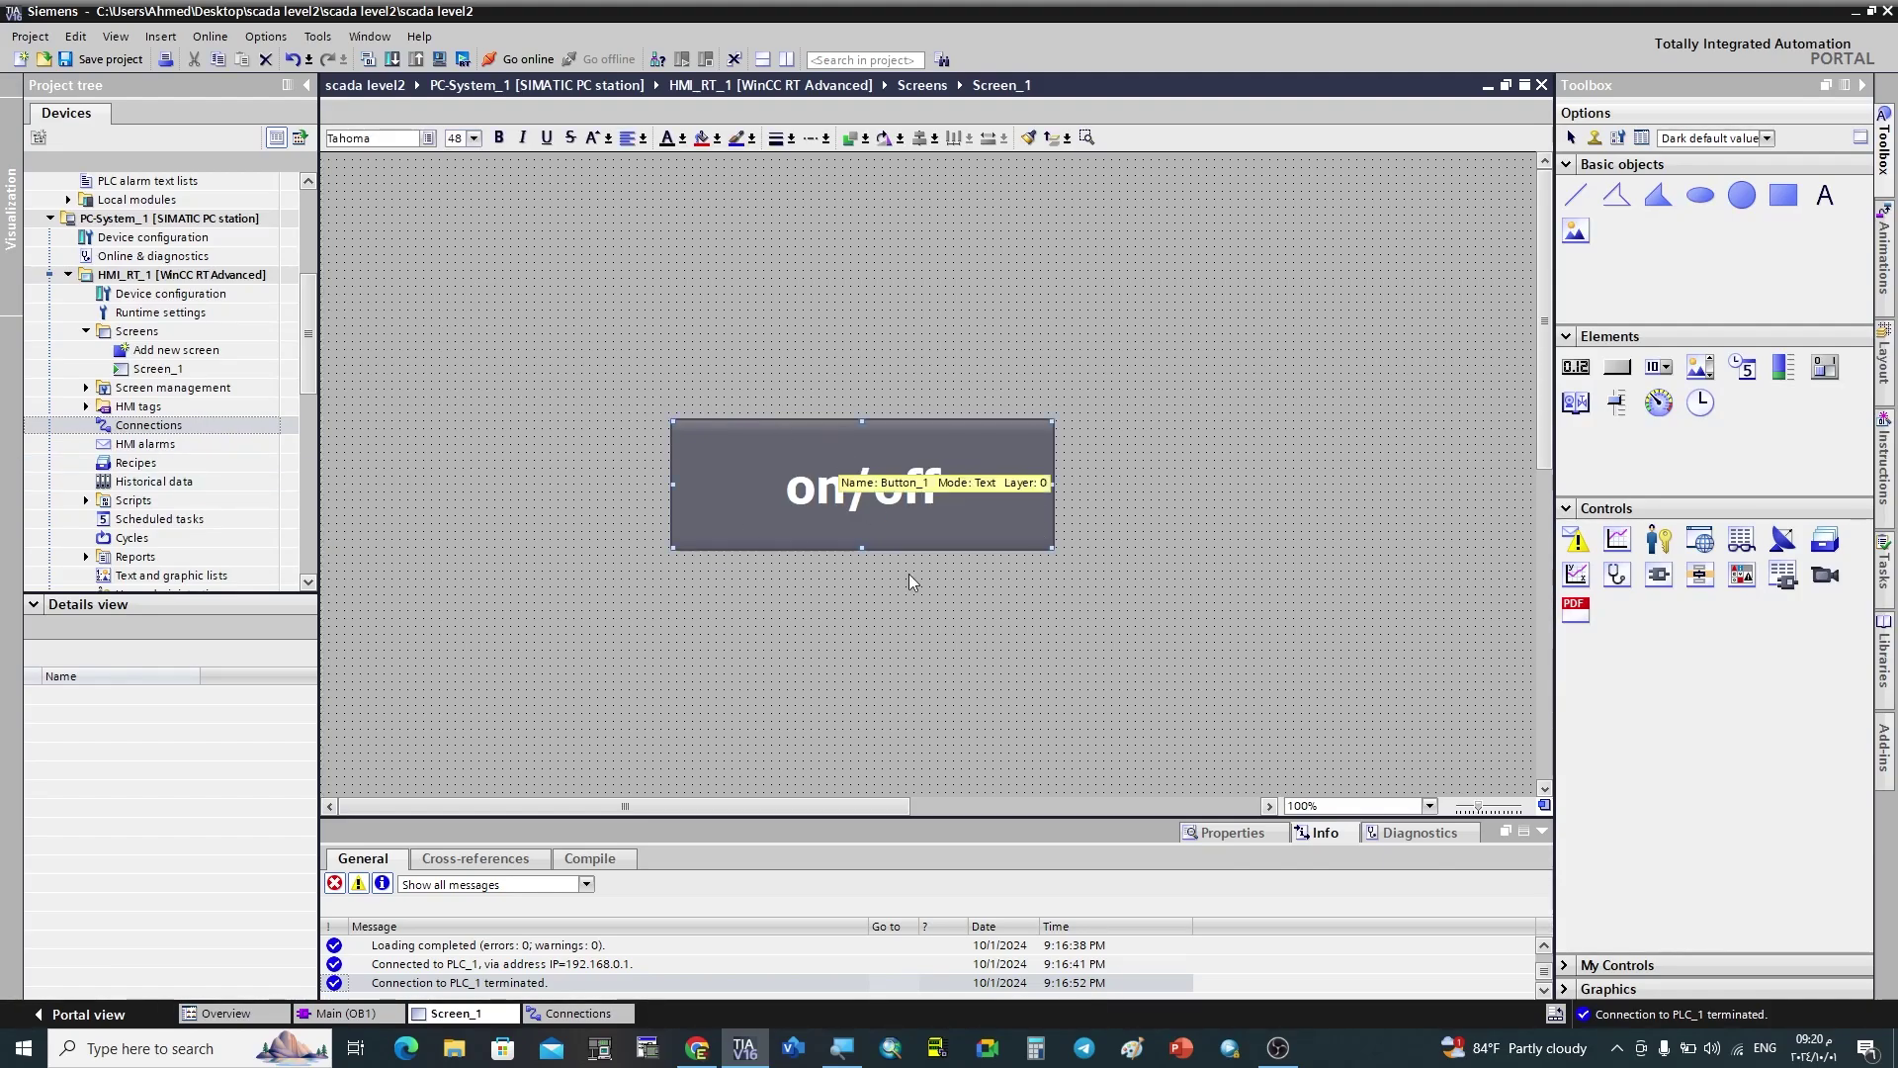
{"action": "left_click_drag", "start_coordinate": [1064, 818], "coordinate": [989, 605]}
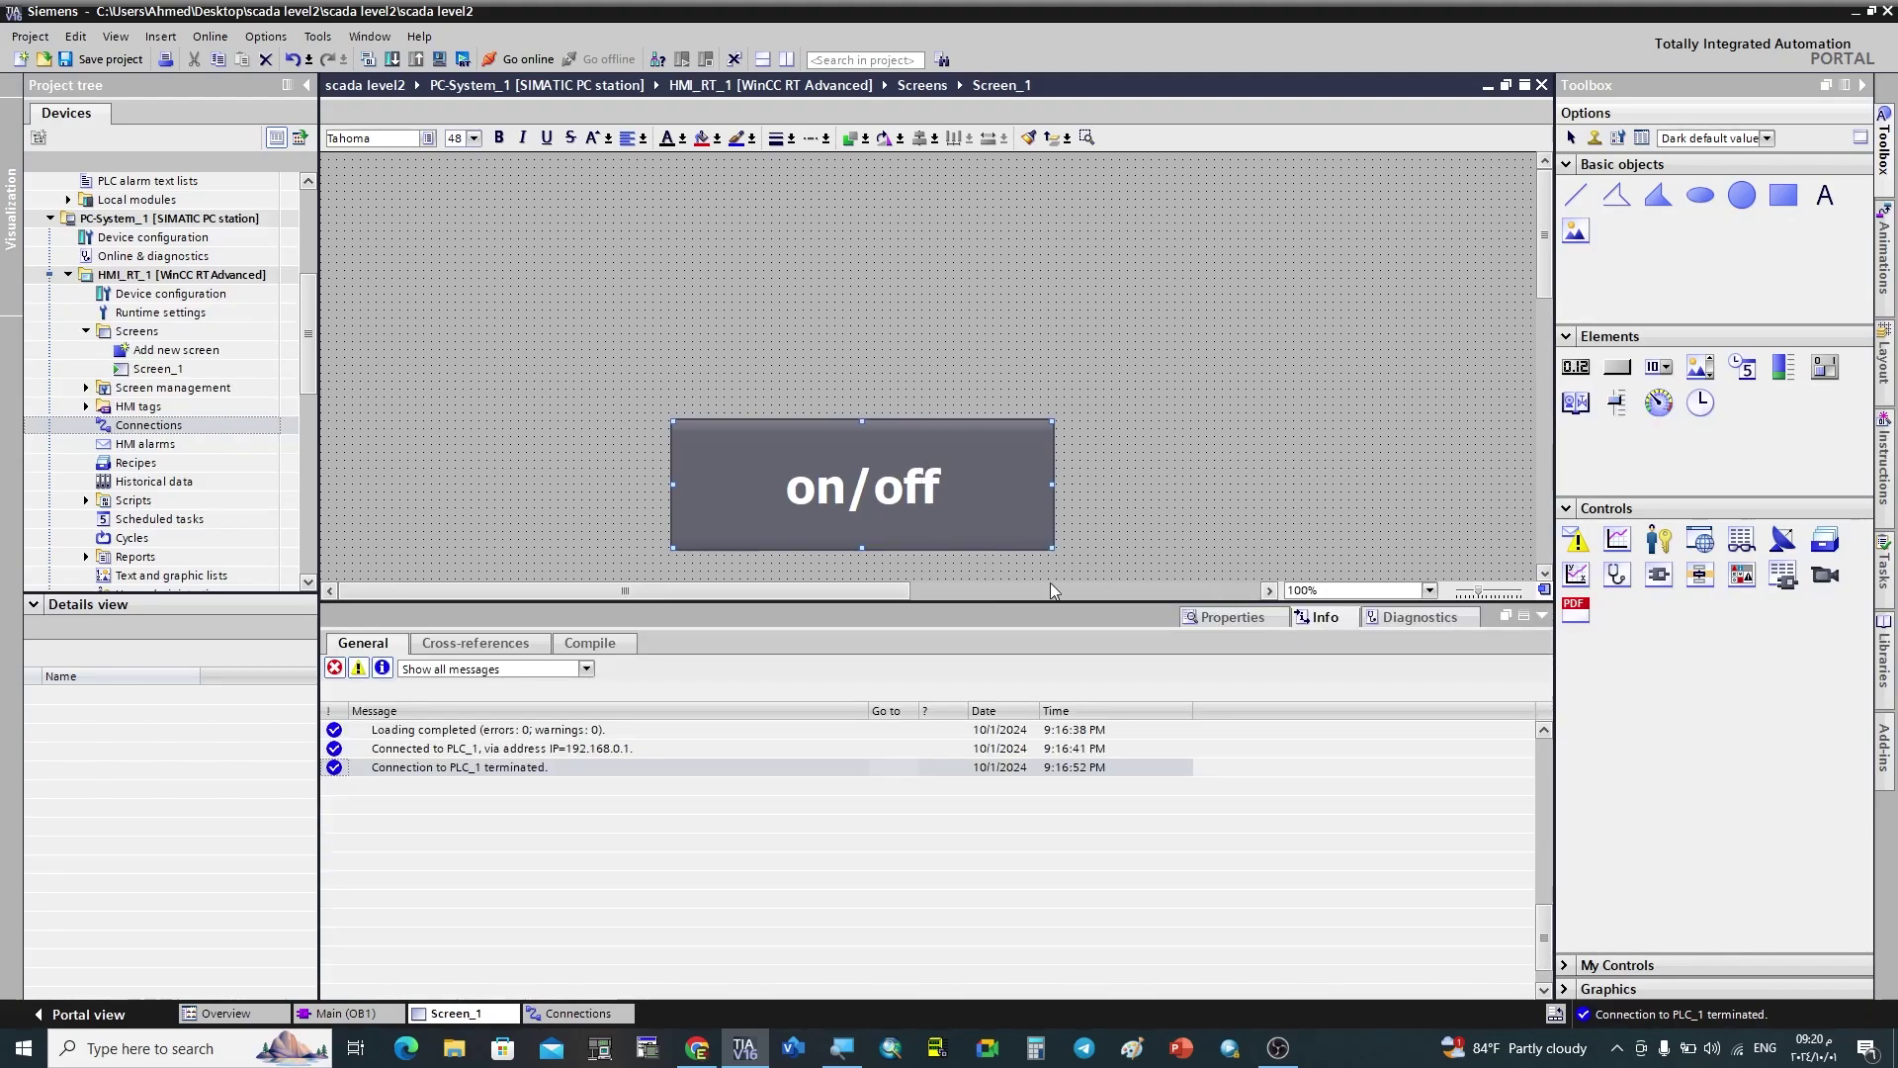
{"action": "left_click", "coordinate": [1231, 619]}
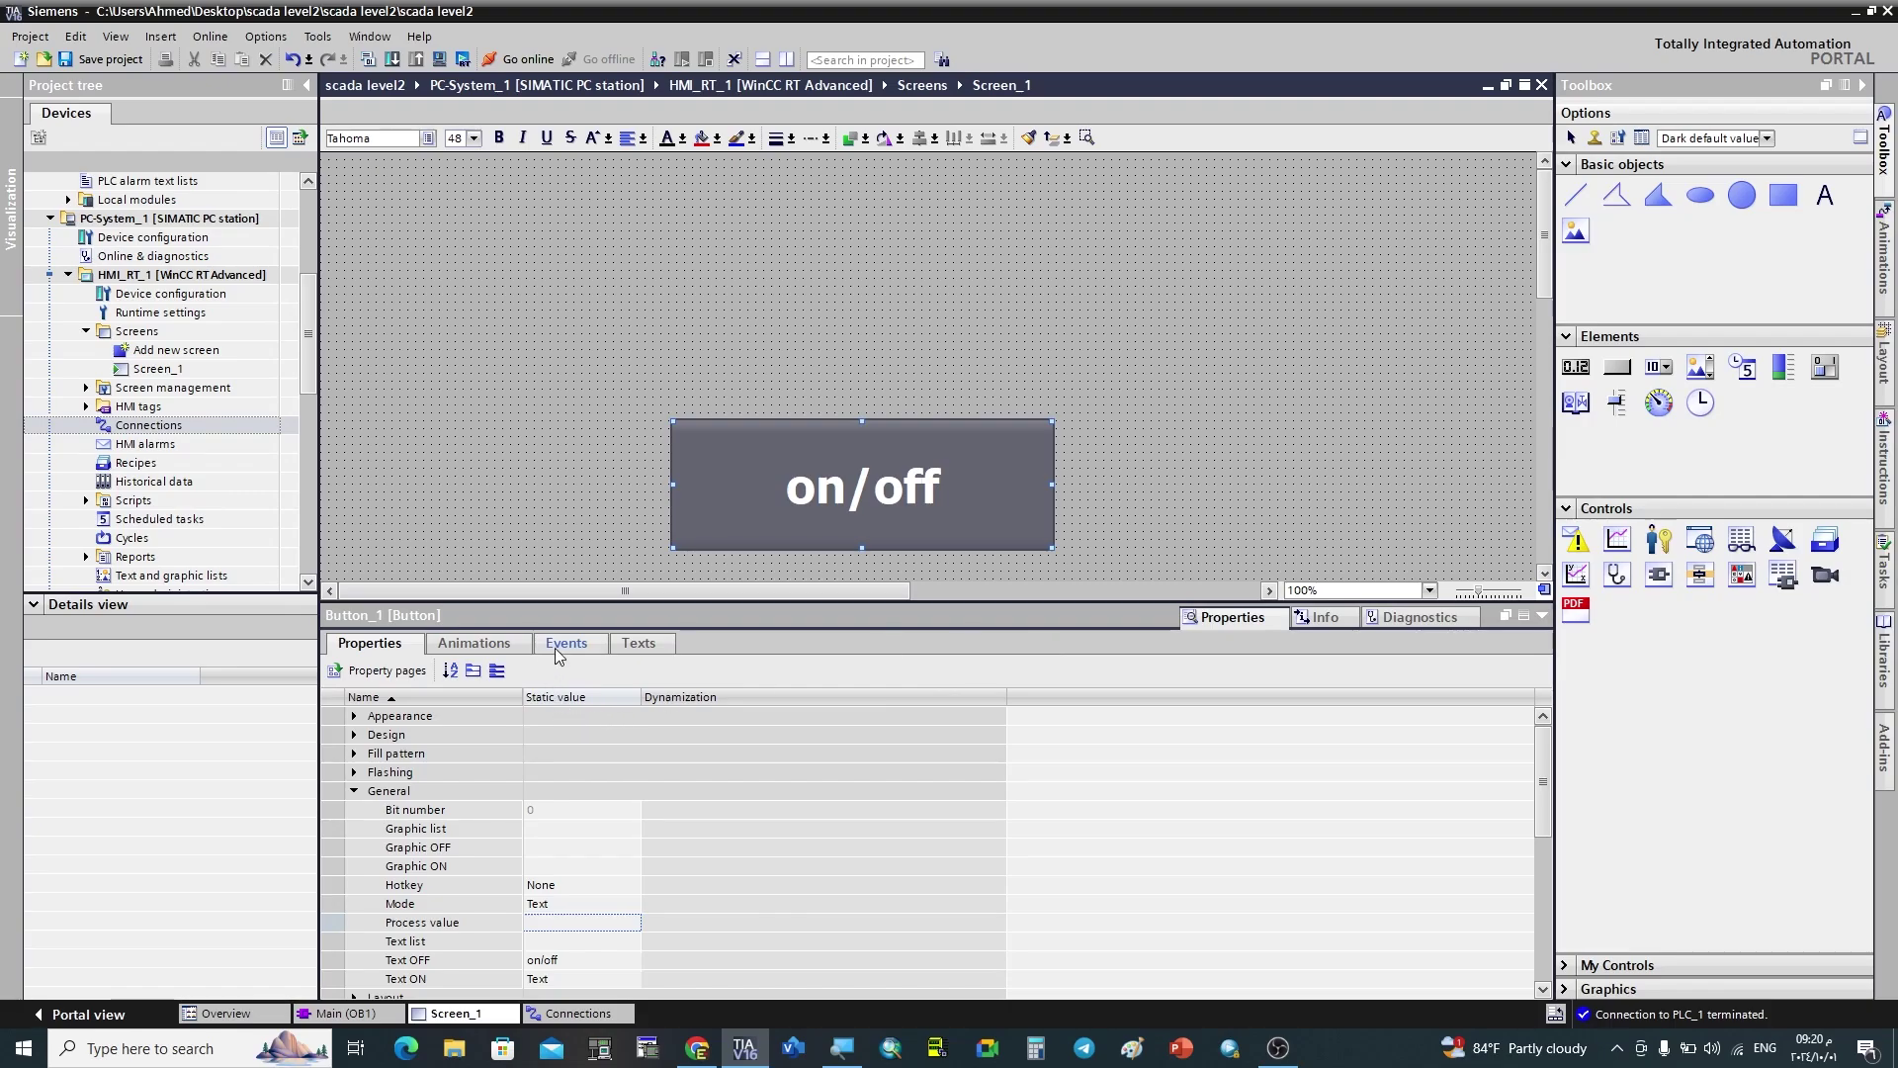
{"action": "left_click", "coordinate": [555, 648]}
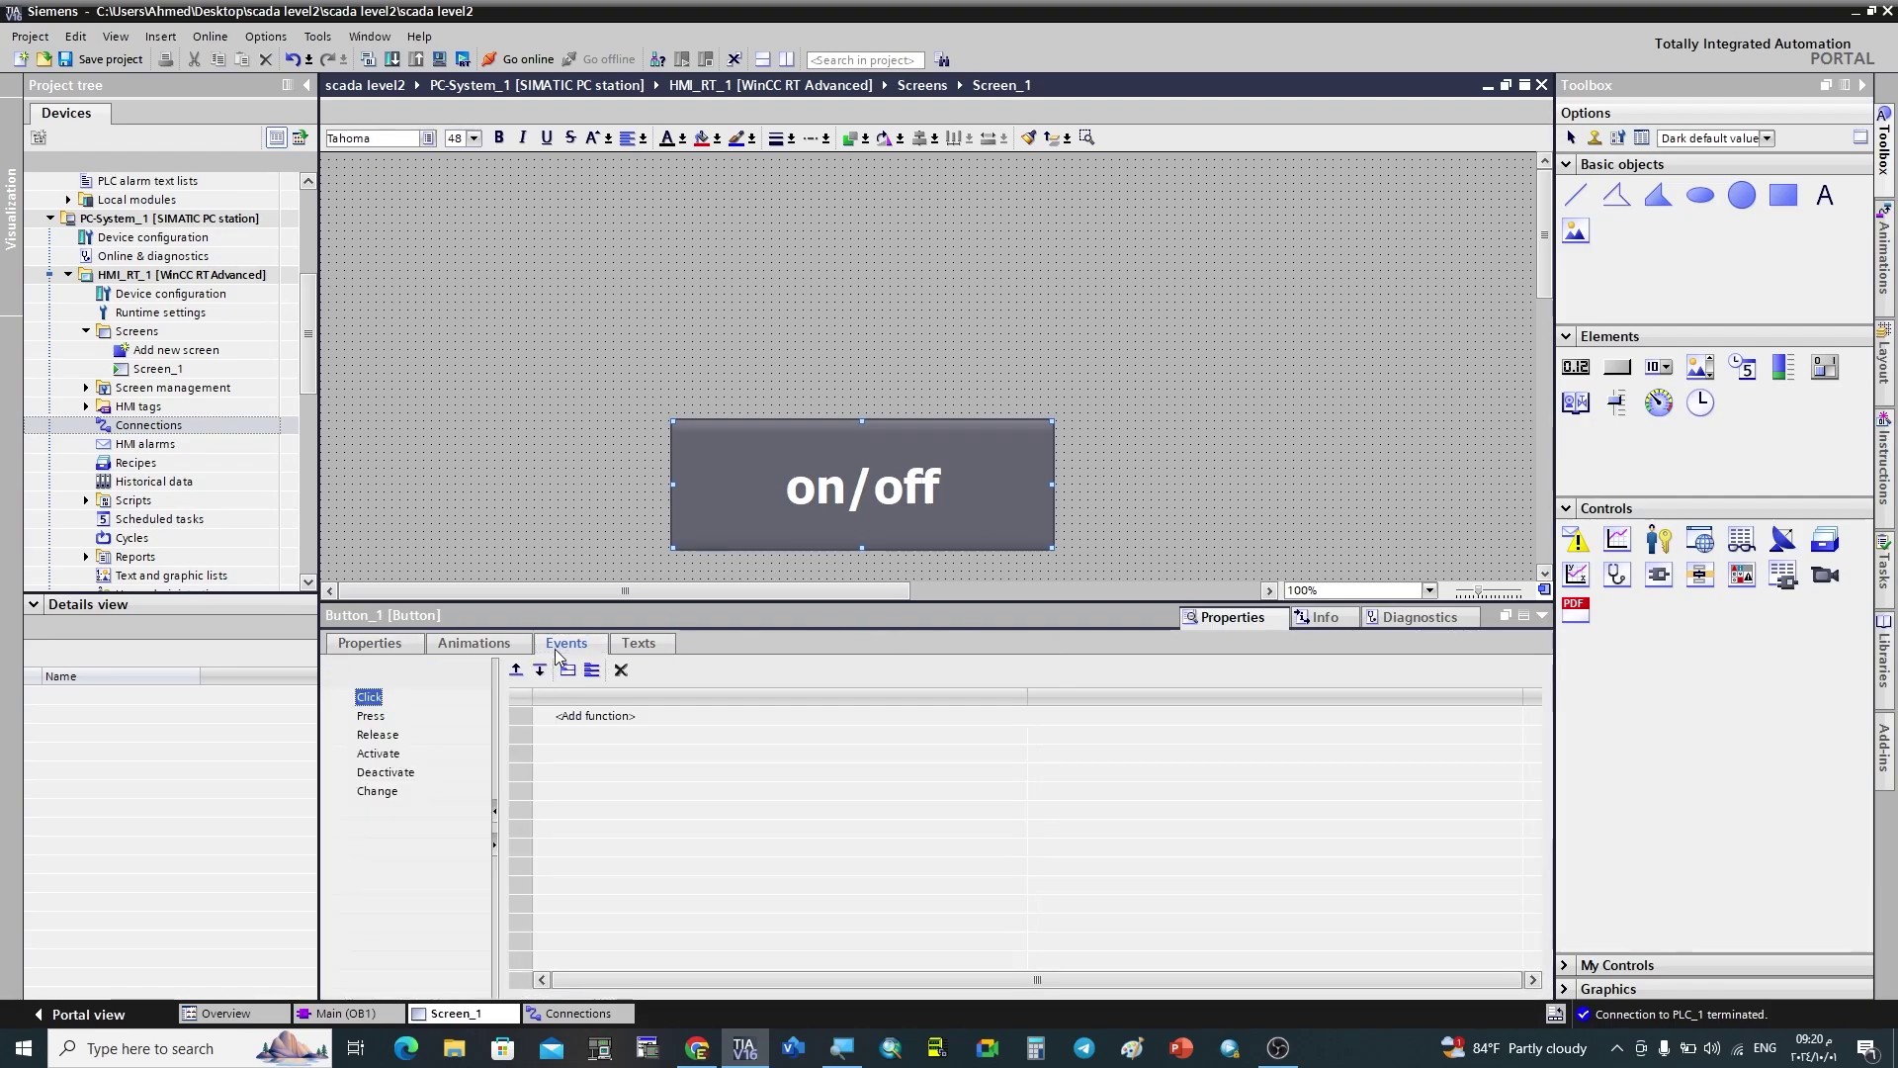
{"action": "left_click", "coordinate": [839, 716]}
{"action": "left_click", "coordinate": [1513, 716]}
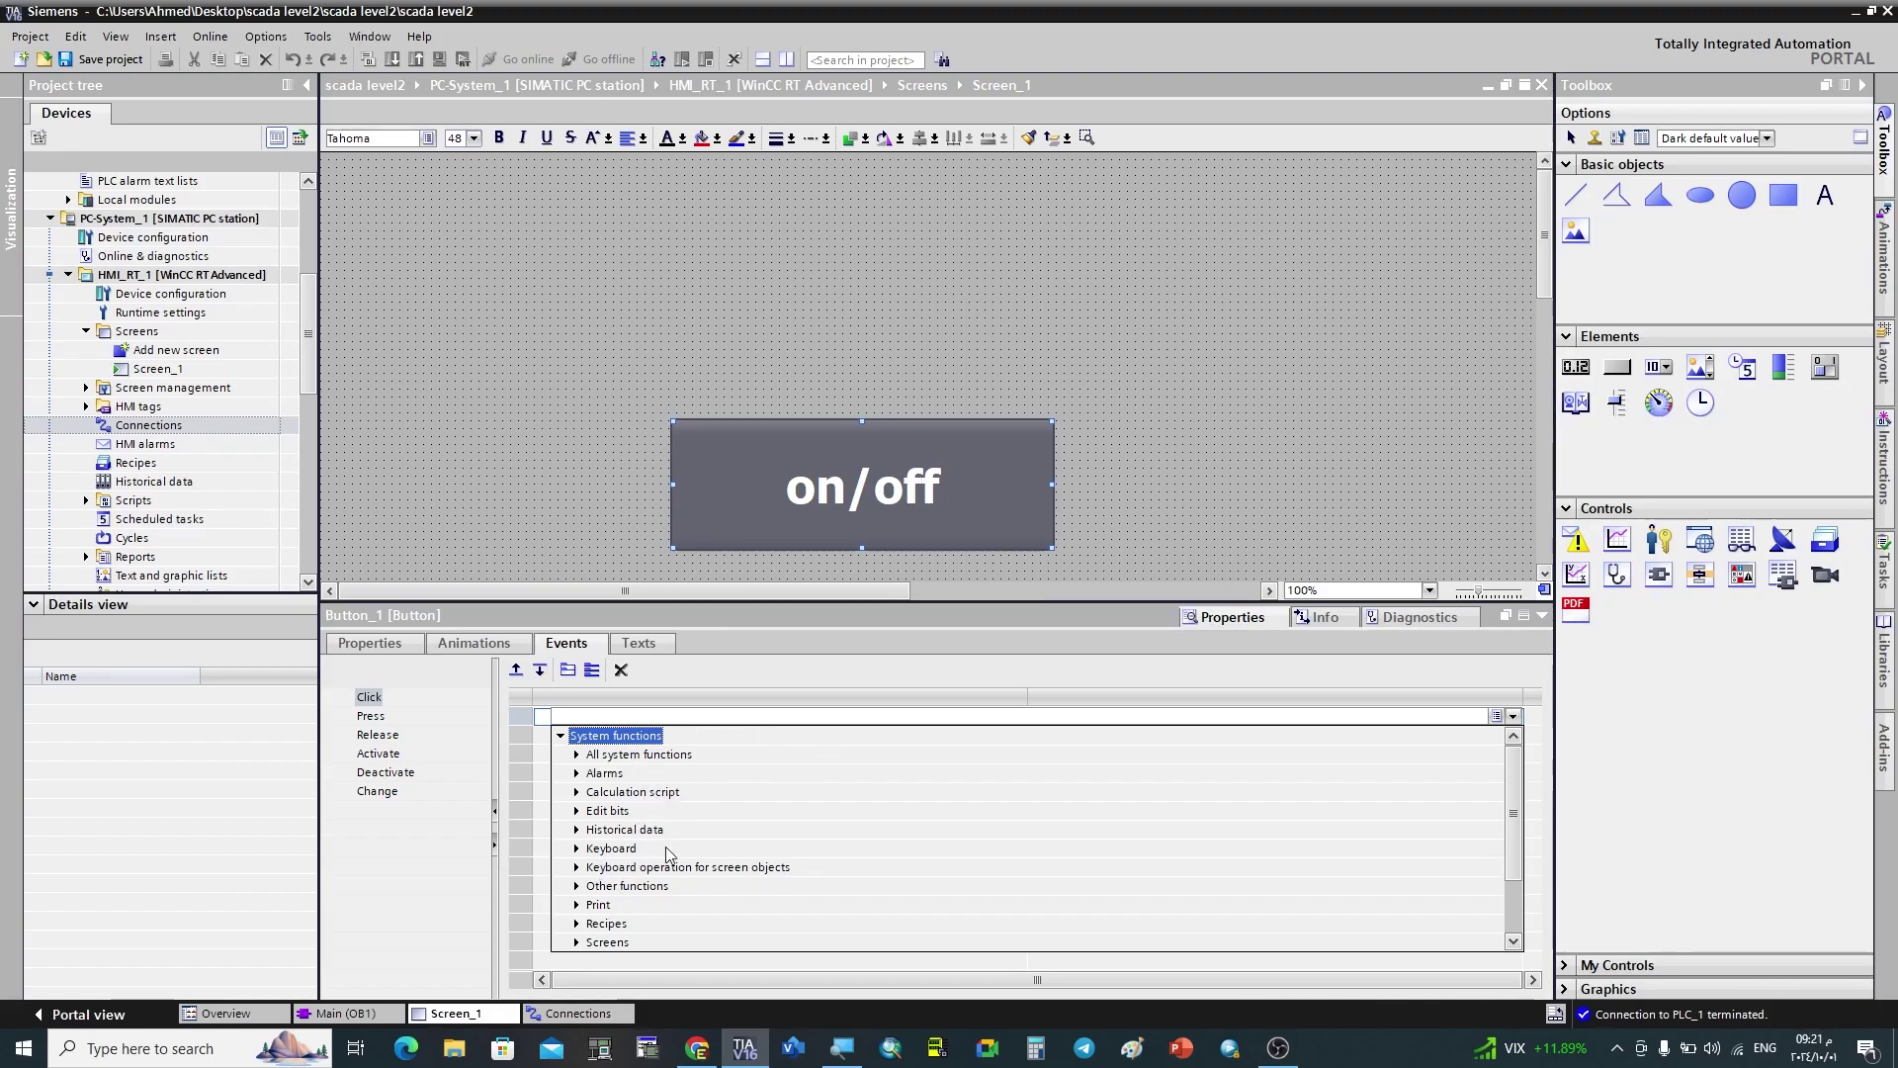
{"action": "left_click", "coordinate": [578, 811]}
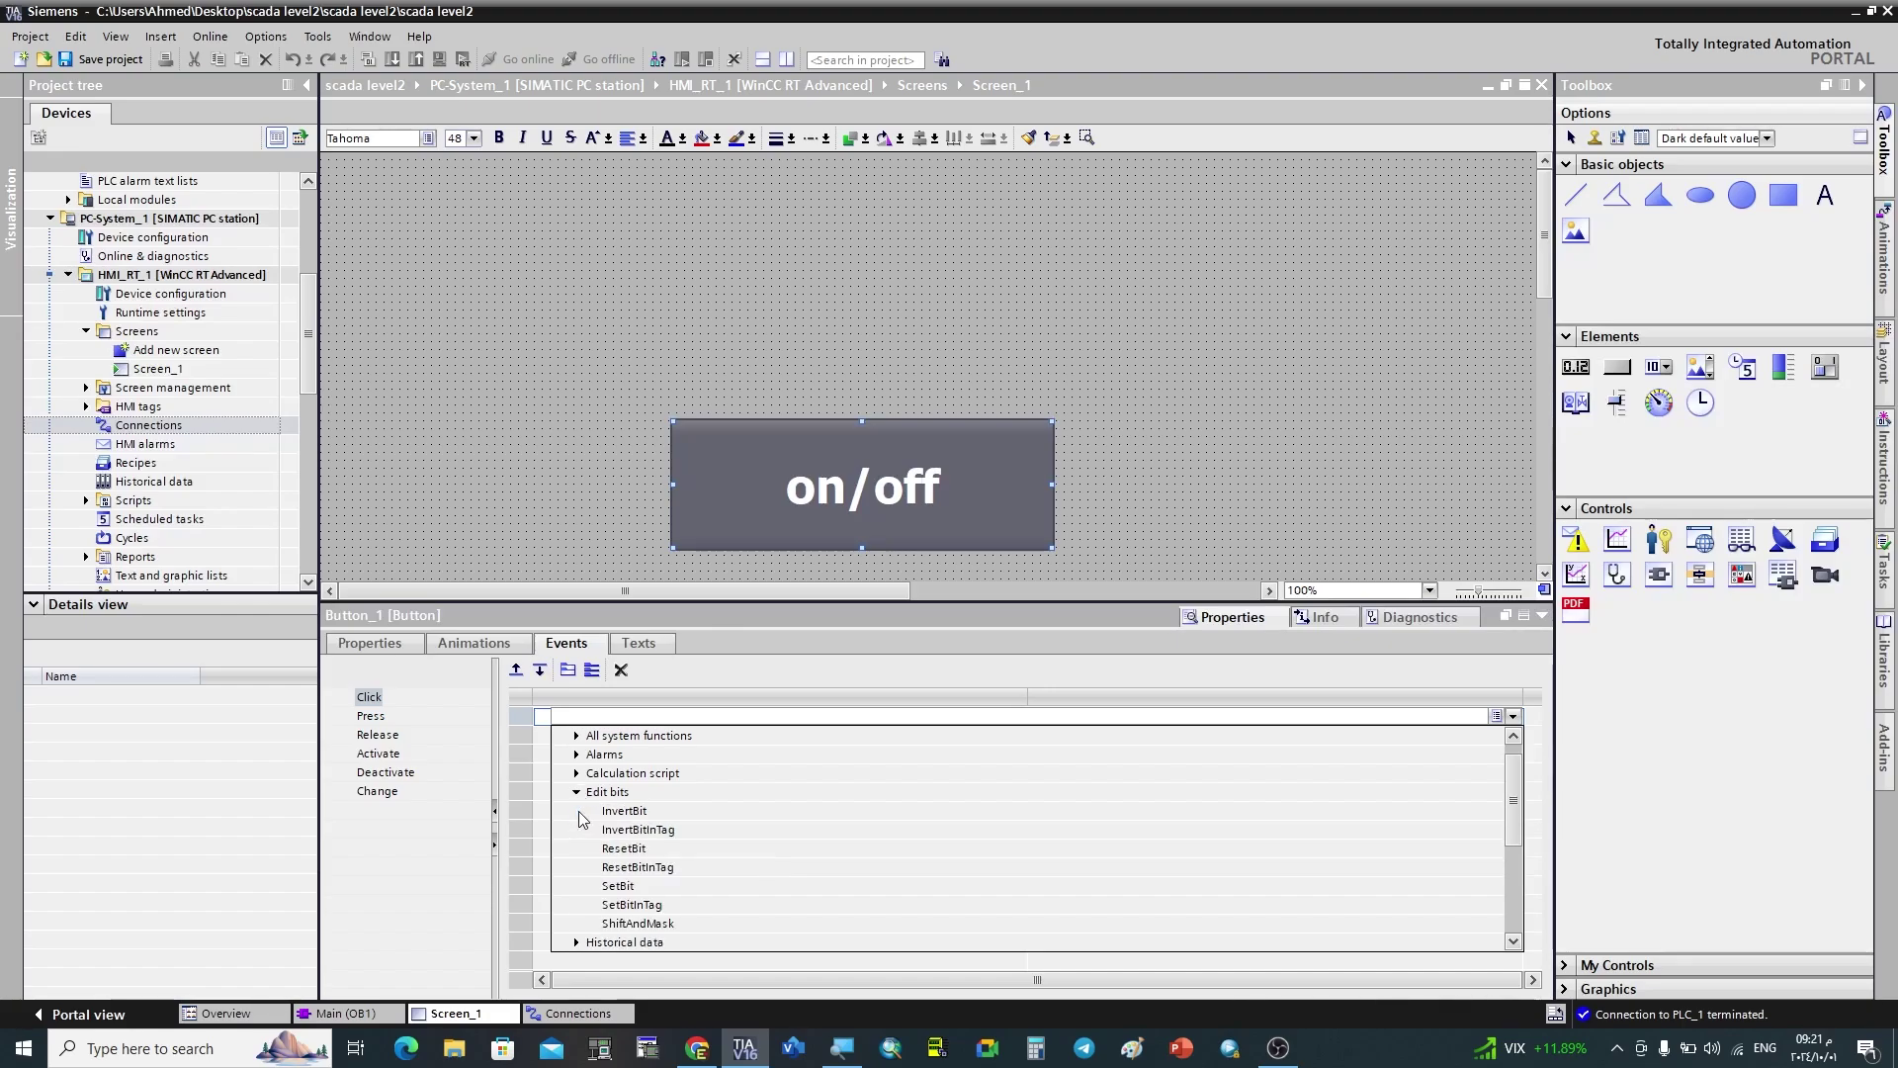
{"action": "left_click", "coordinate": [668, 812]}
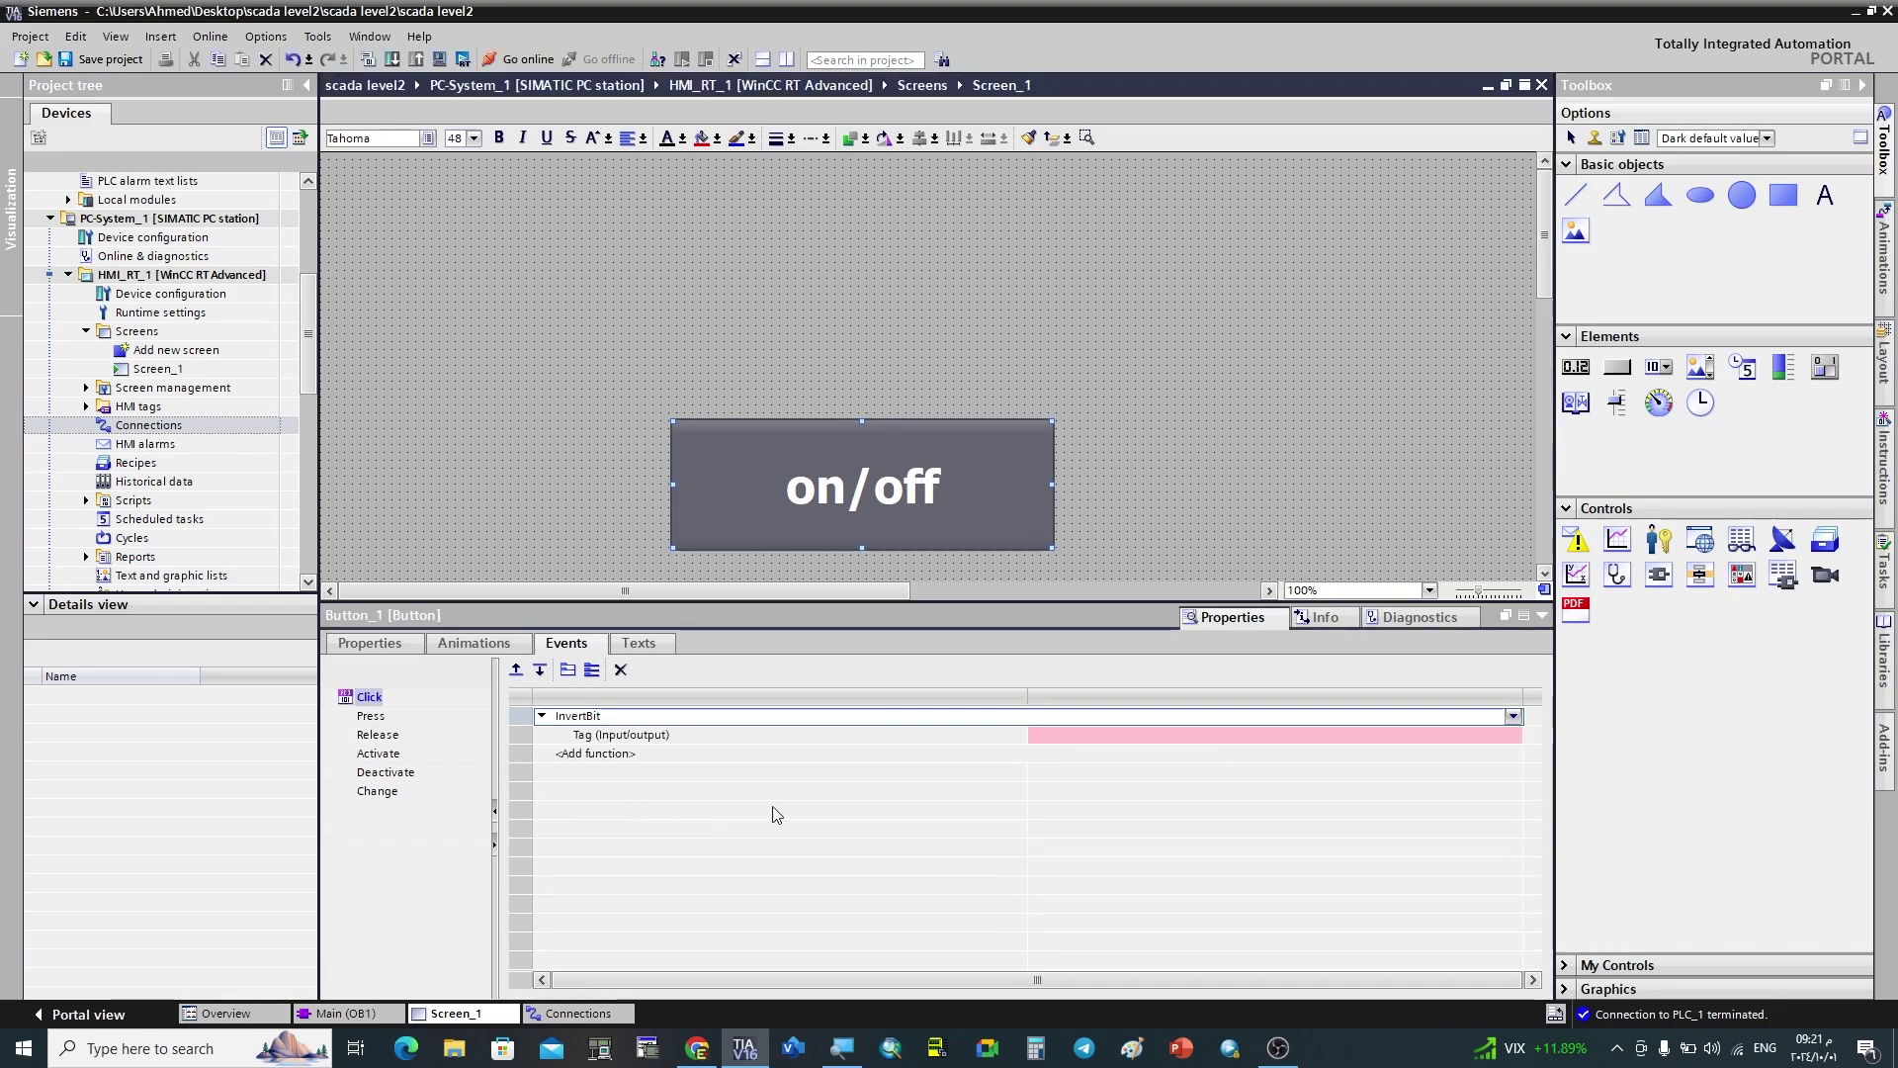
Assign the on/off tag from PLC_1's default tag table as the InvertBit function's input/output tag.
{"action": "left_click", "coordinate": [1325, 736]}
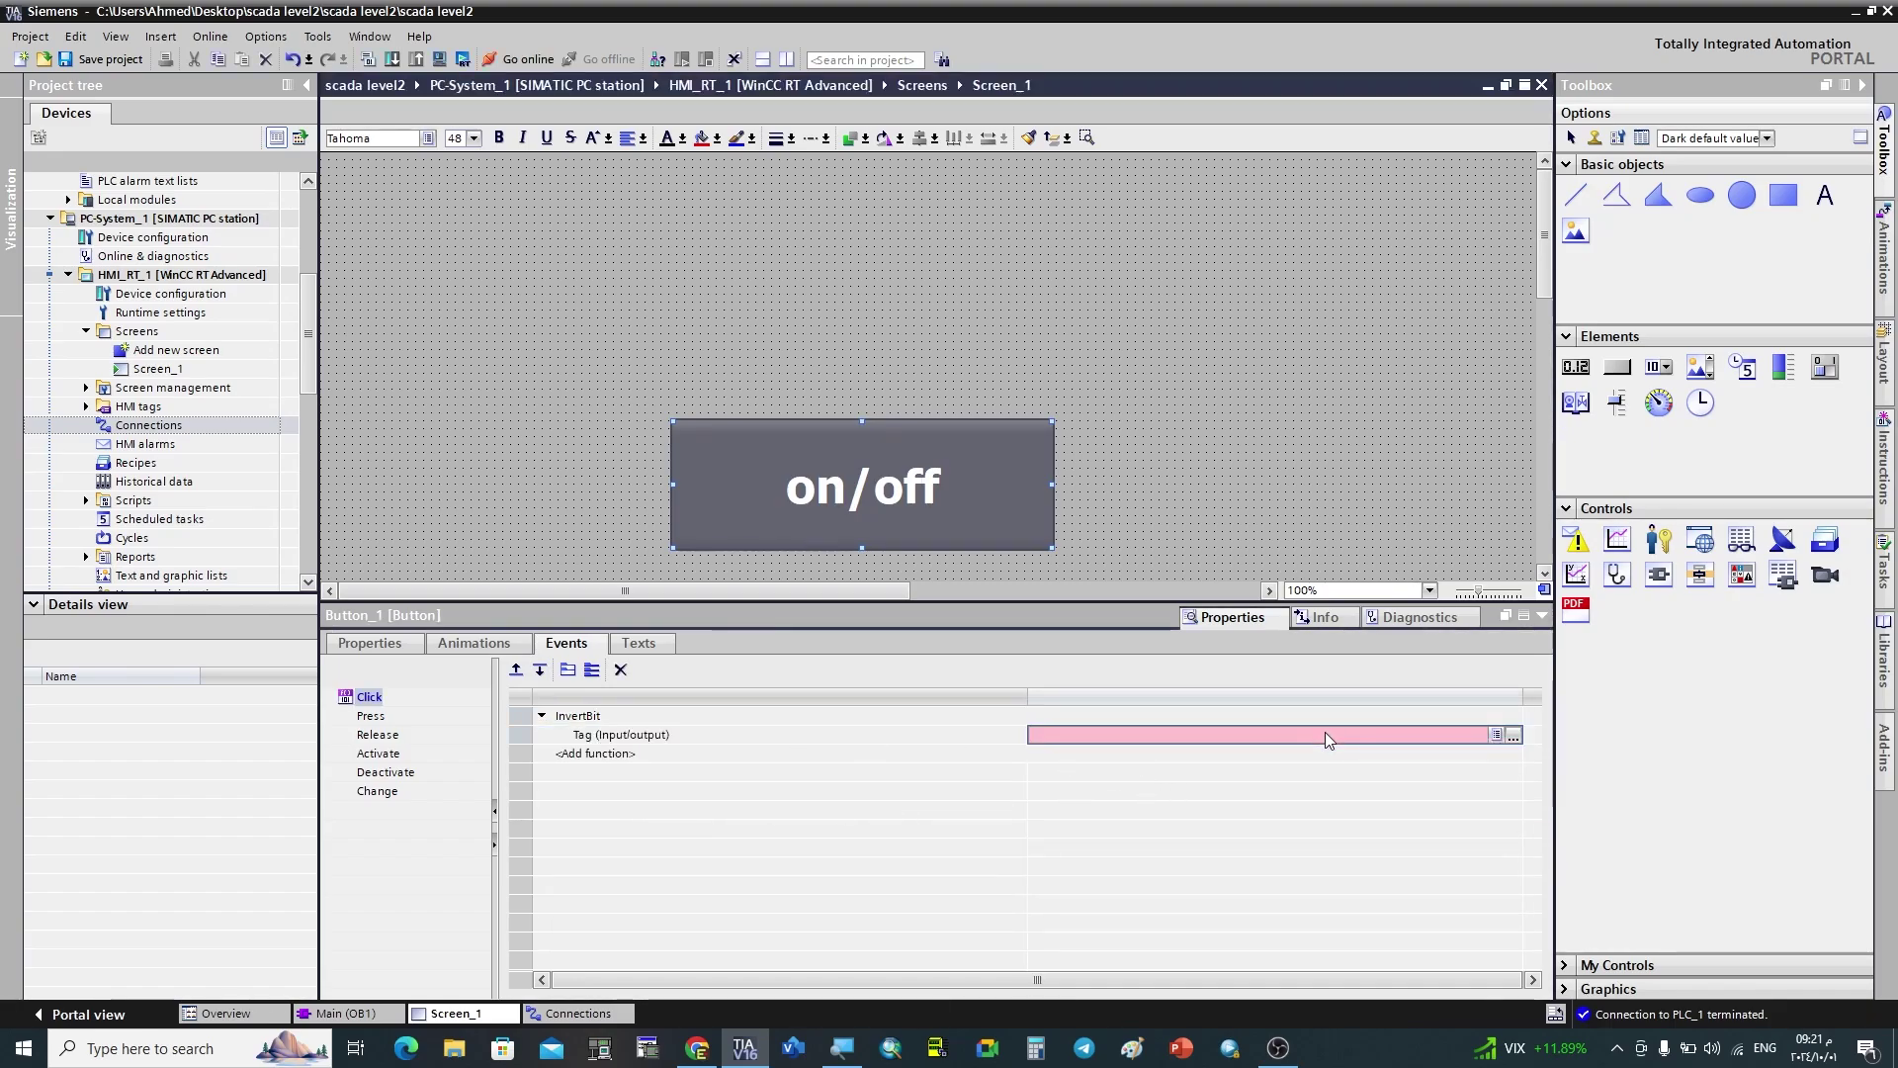
{"action": "left_click", "coordinate": [1515, 736]}
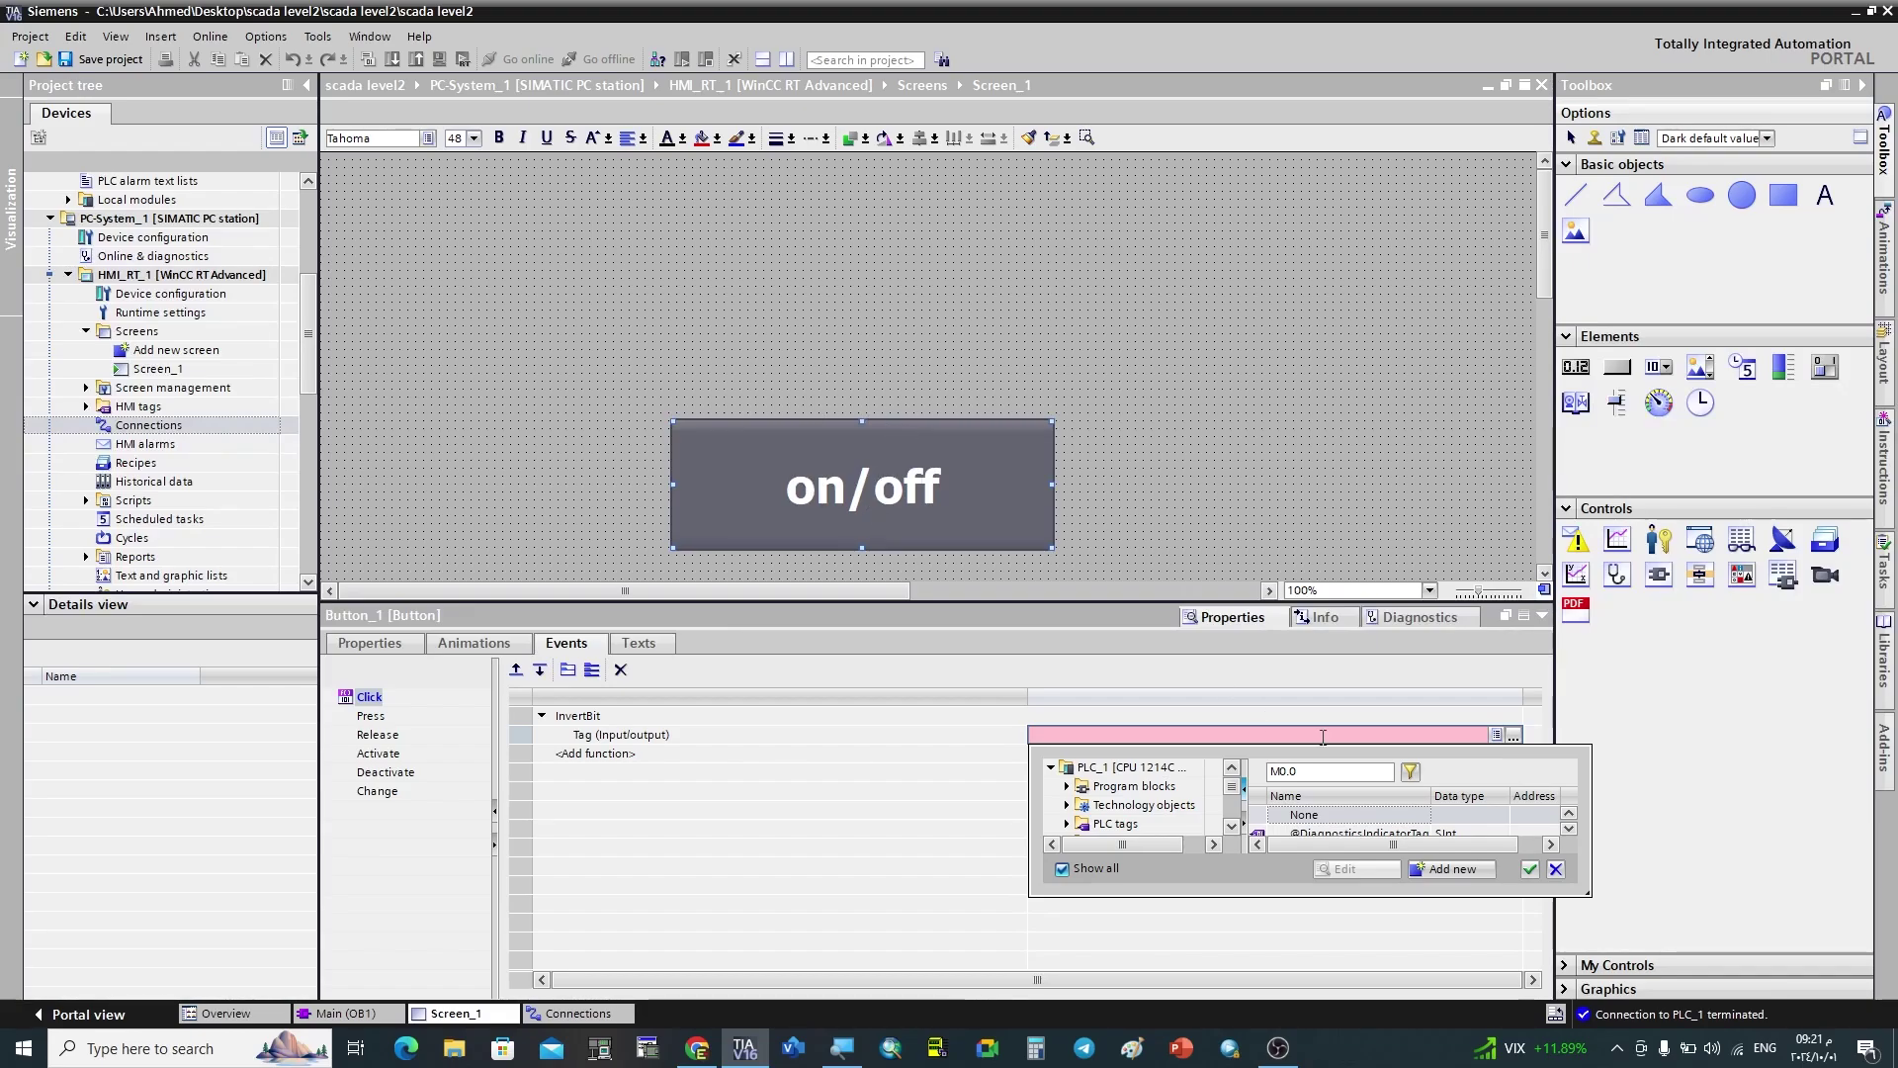
{"action": "left_click", "coordinate": [874, 786]}
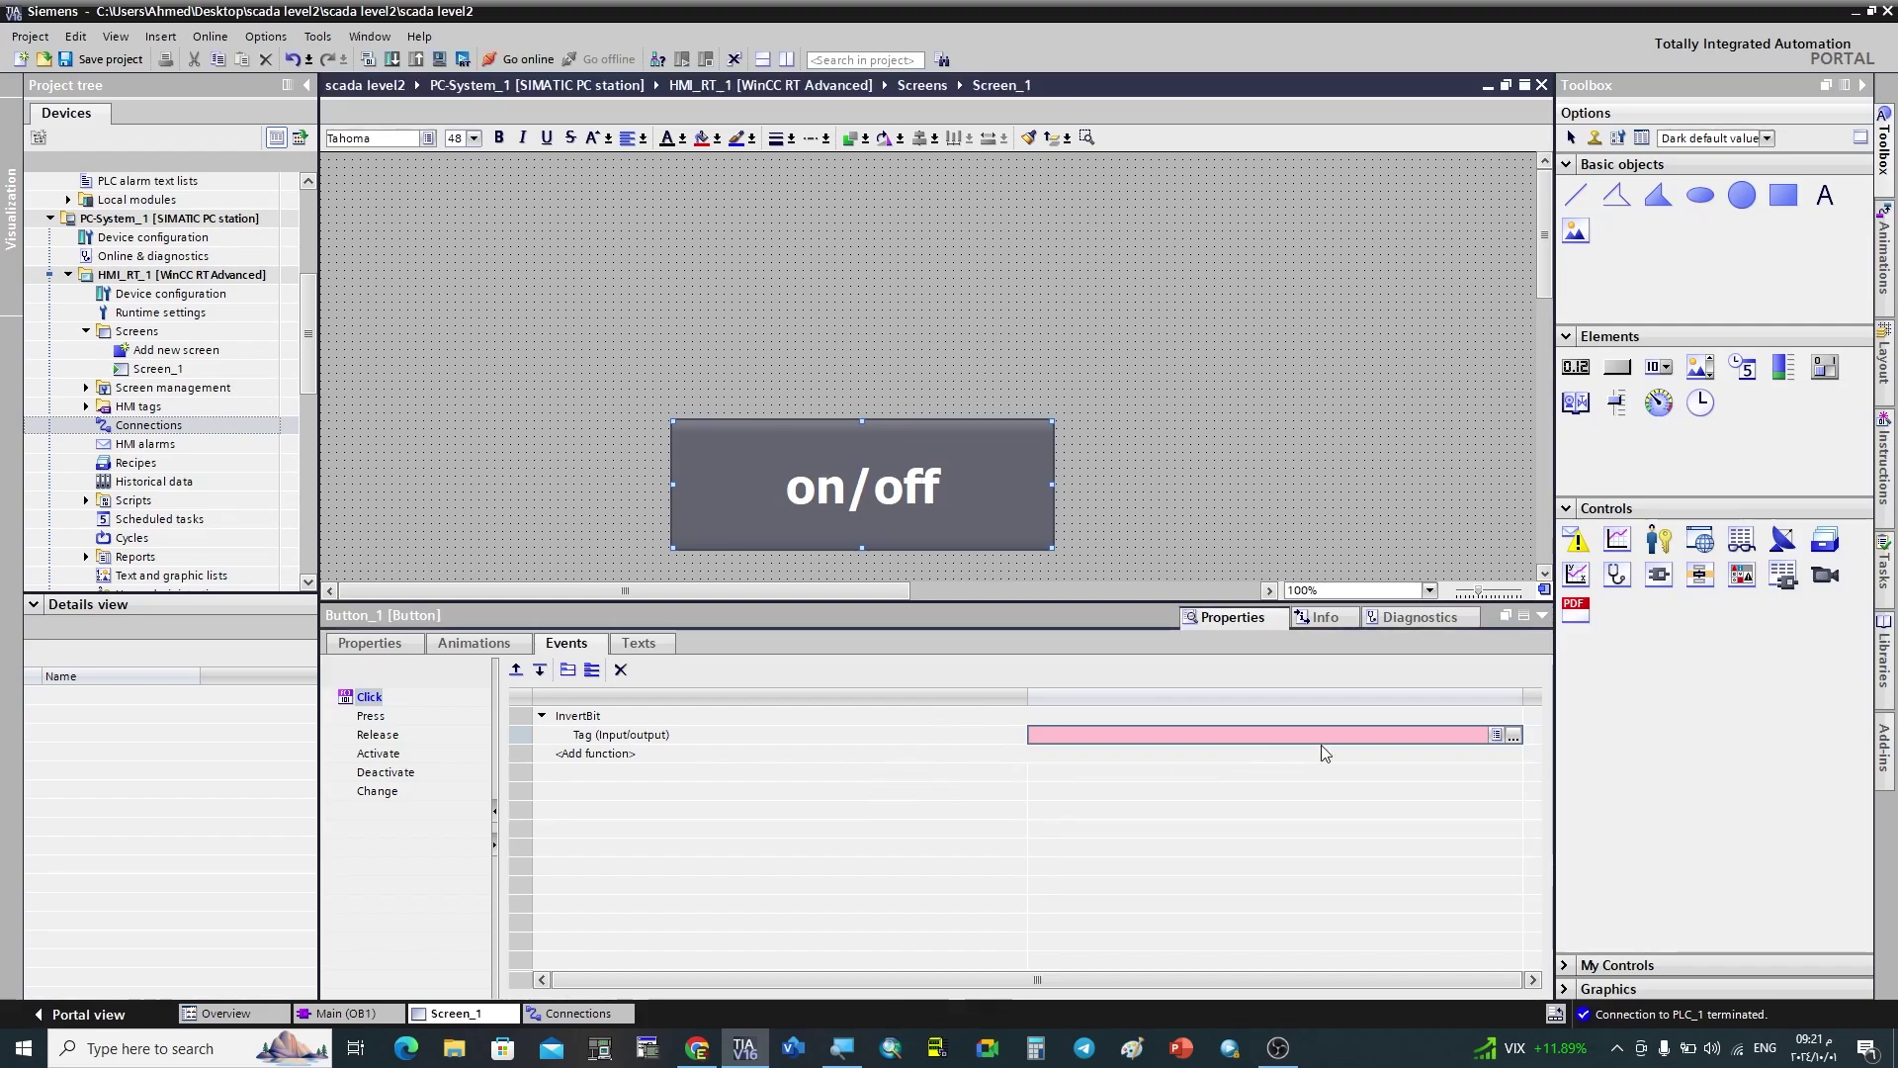
{"action": "left_click", "coordinate": [1514, 737]}
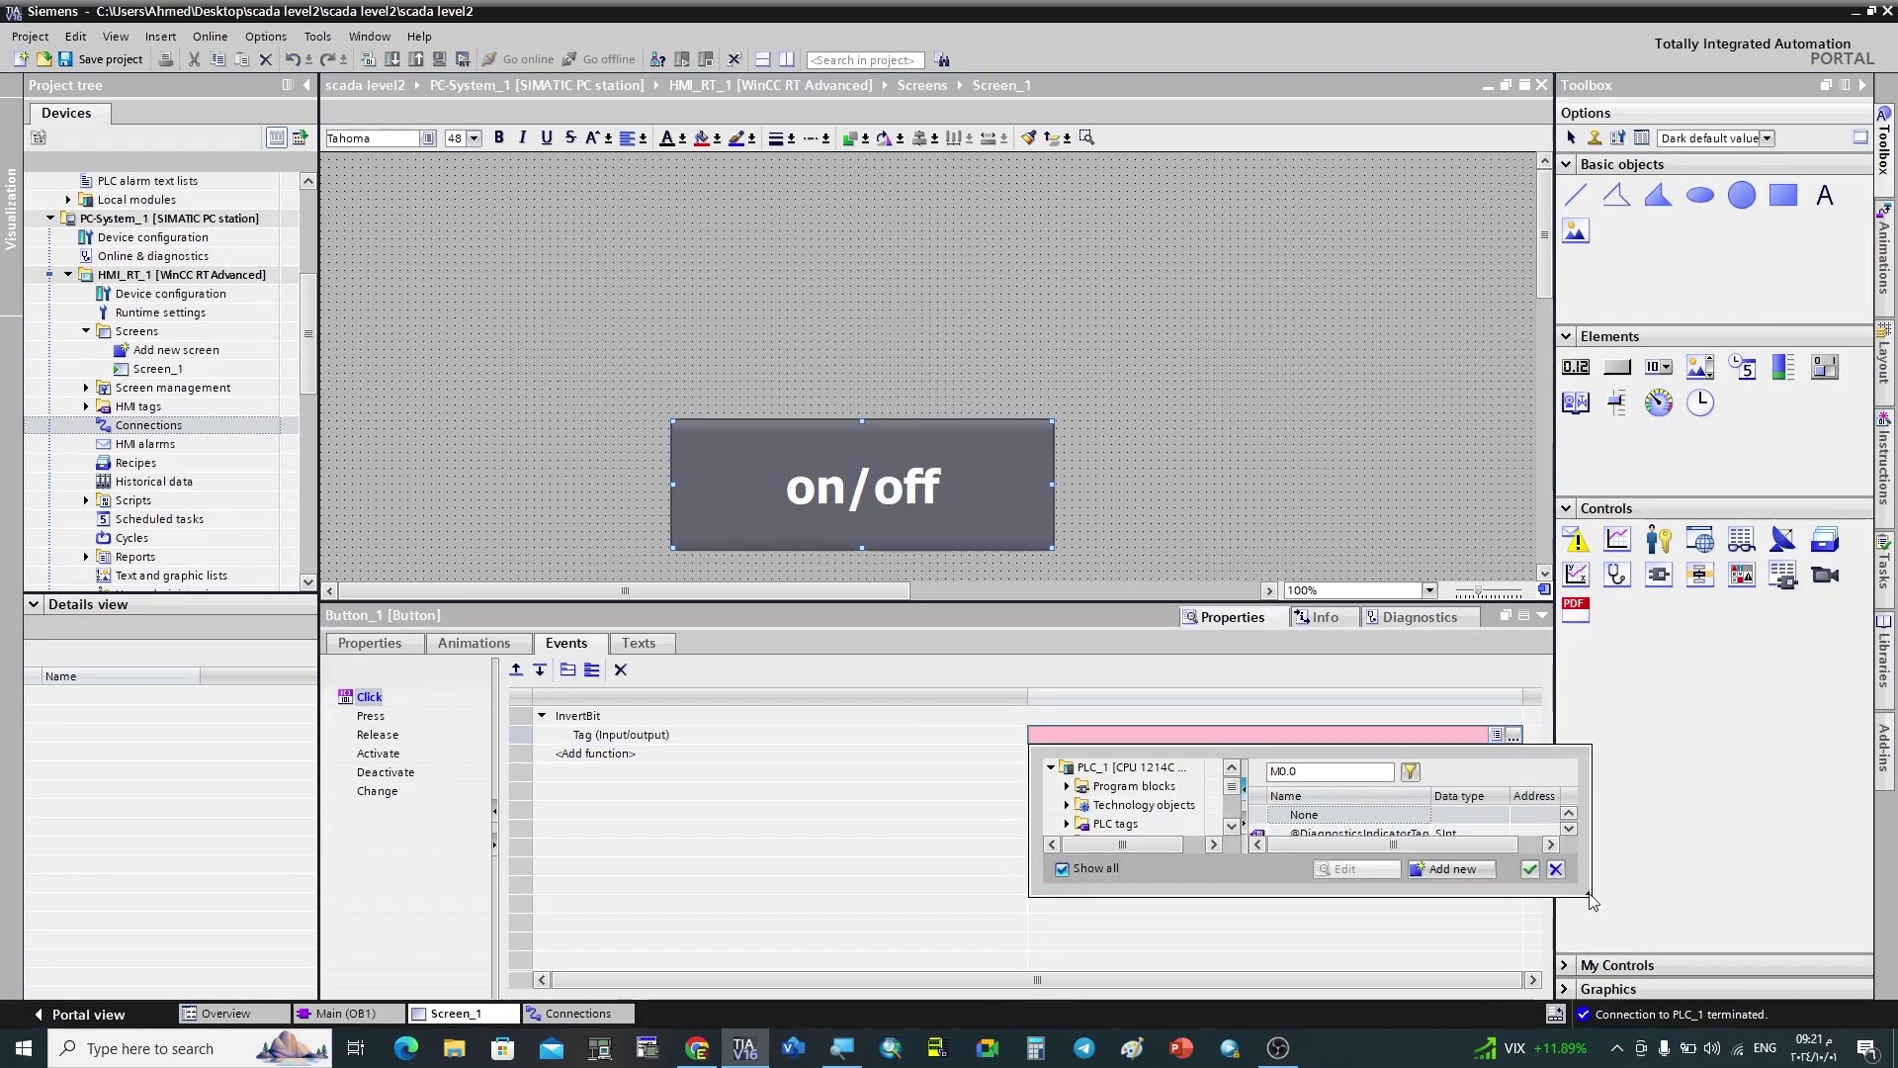
{"action": "left_click_drag", "start_coordinate": [1585, 895], "coordinate": [1615, 999]}
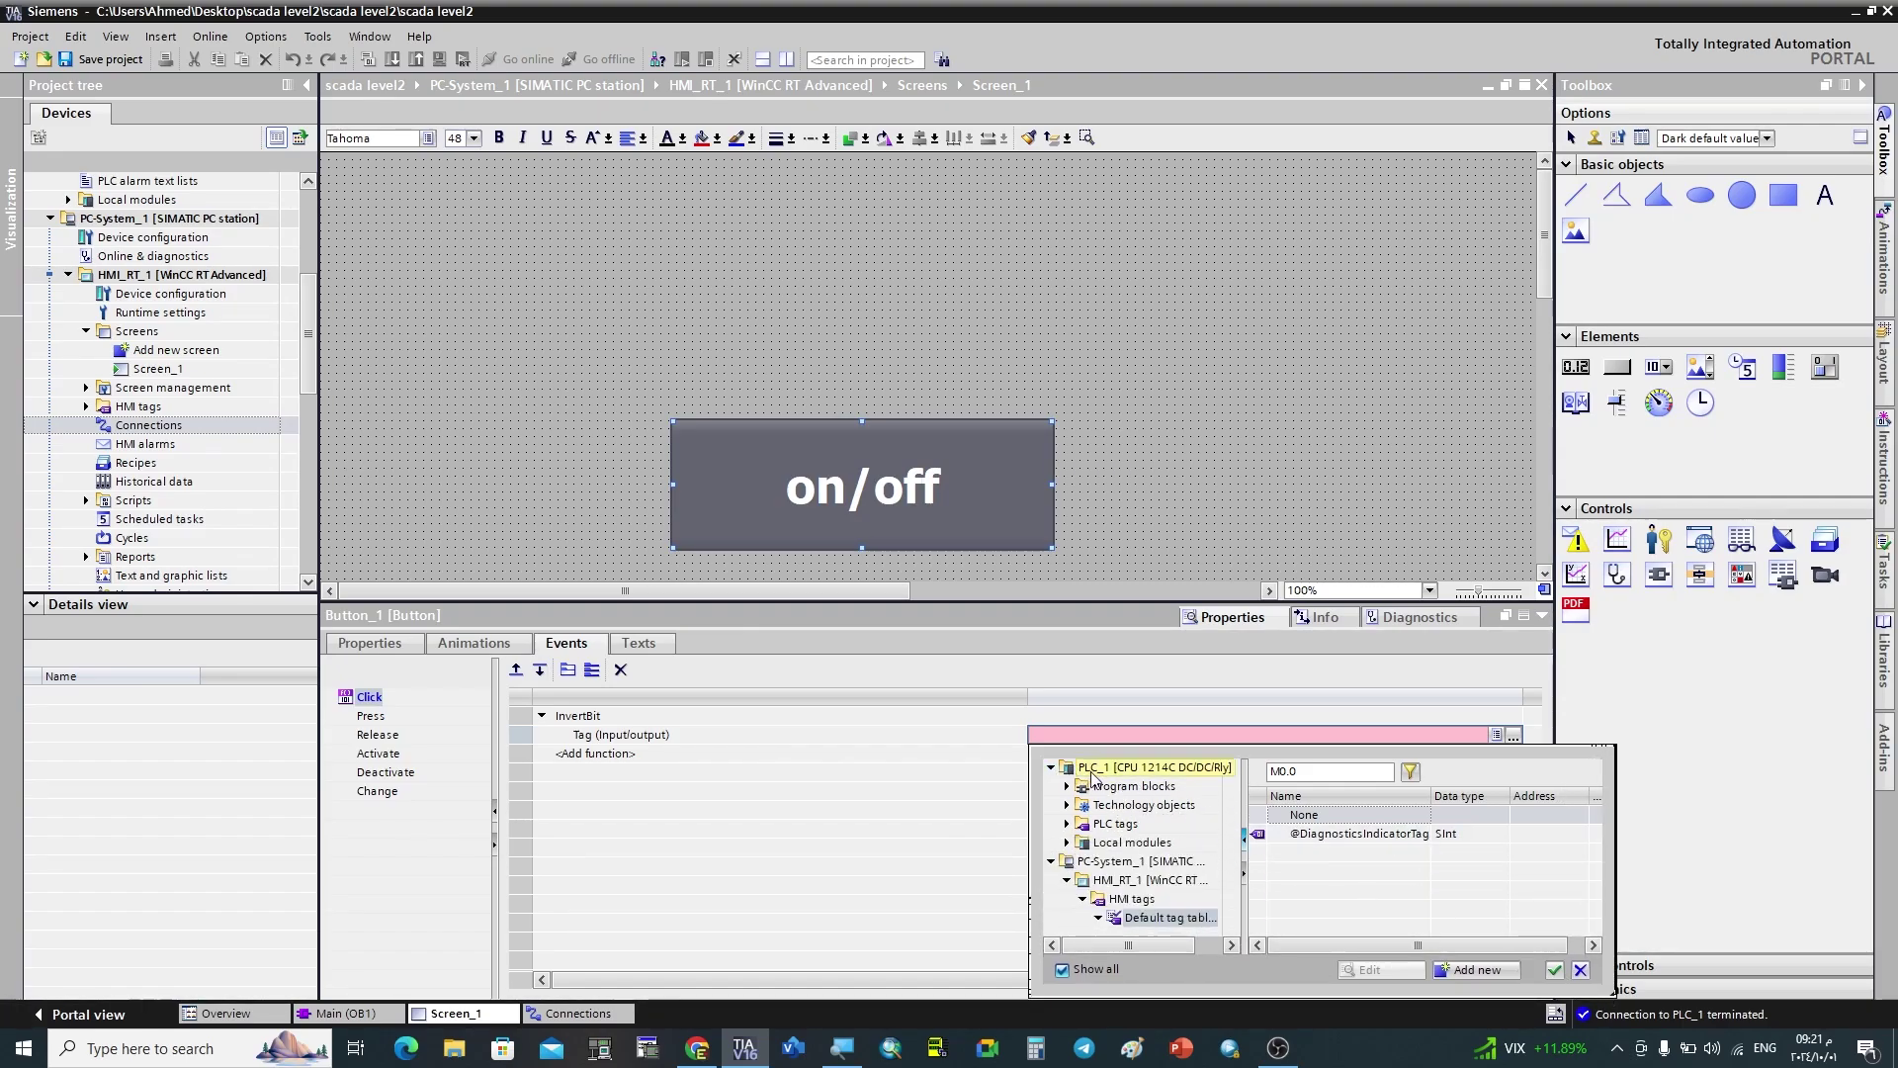
{"action": "left_click", "coordinate": [1068, 823]}
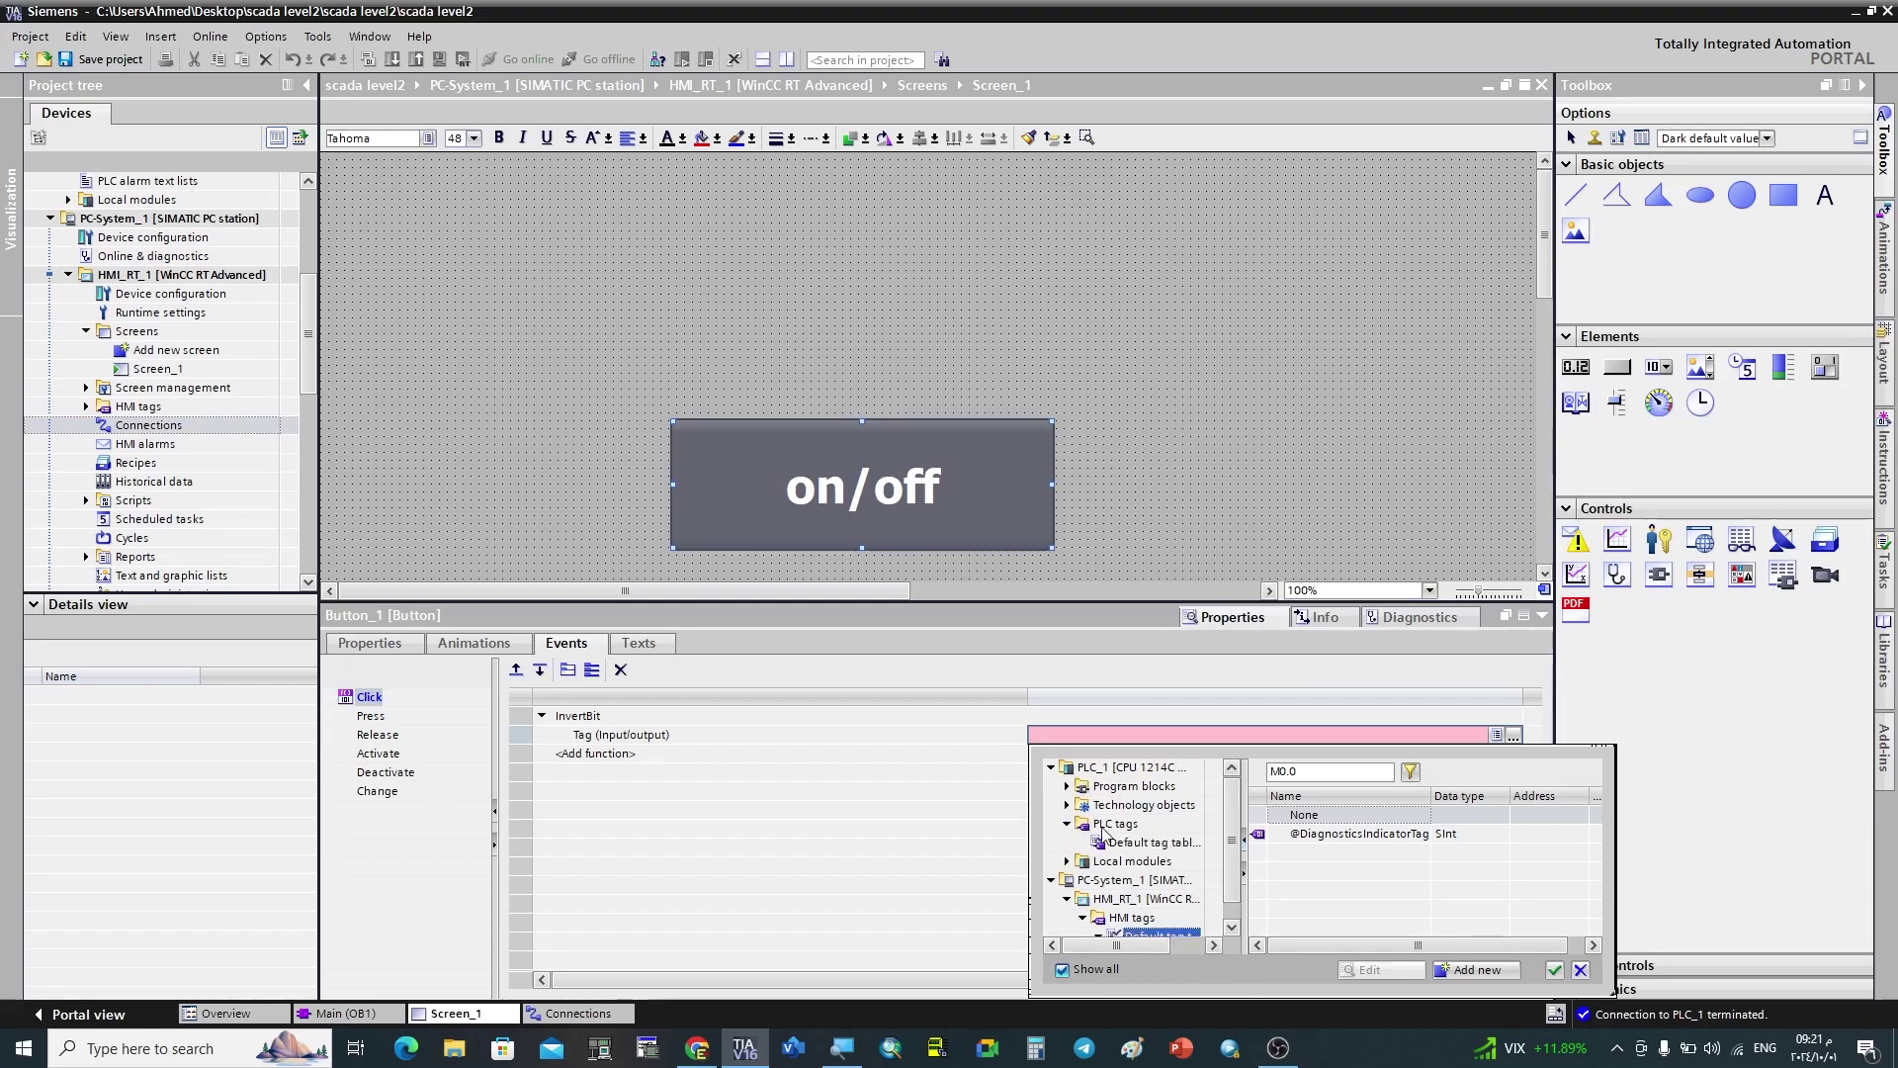
{"action": "left_click", "coordinate": [1143, 843]}
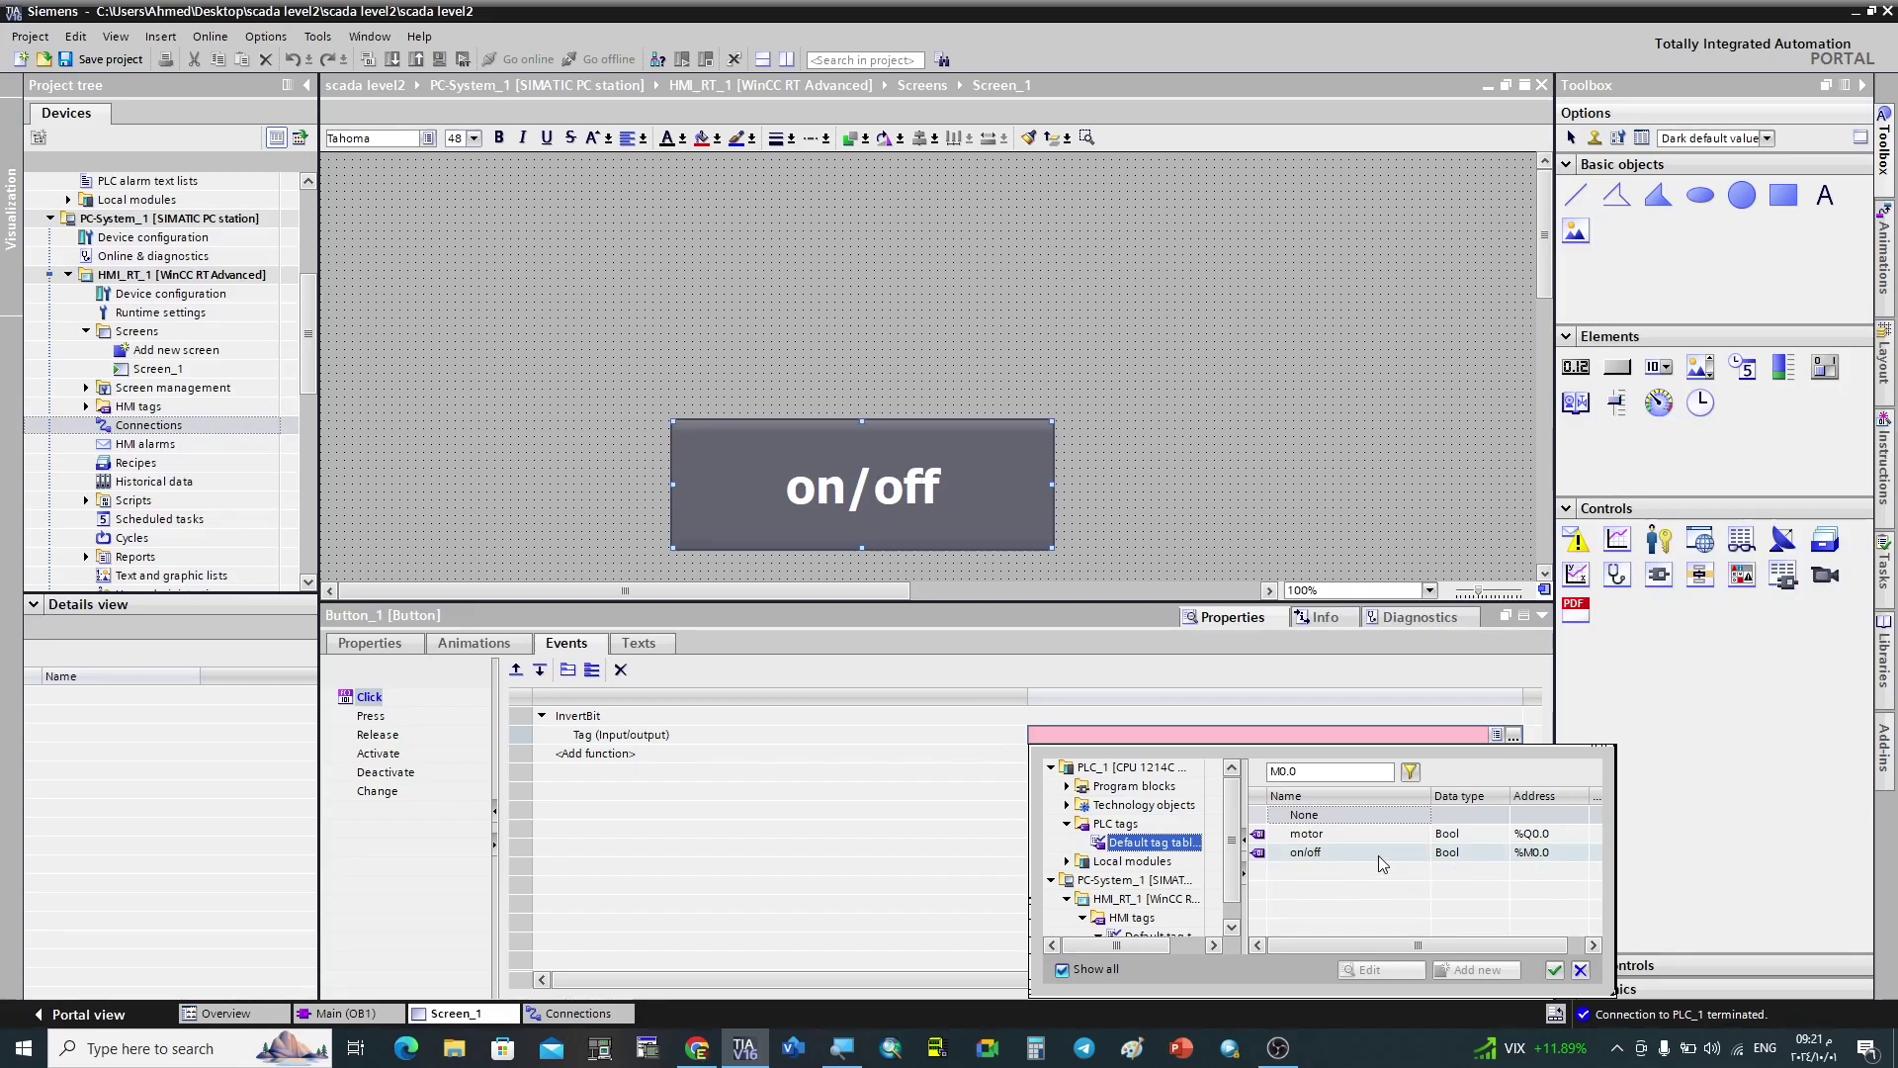
{"action": "double_click", "coordinate": [1378, 856]}
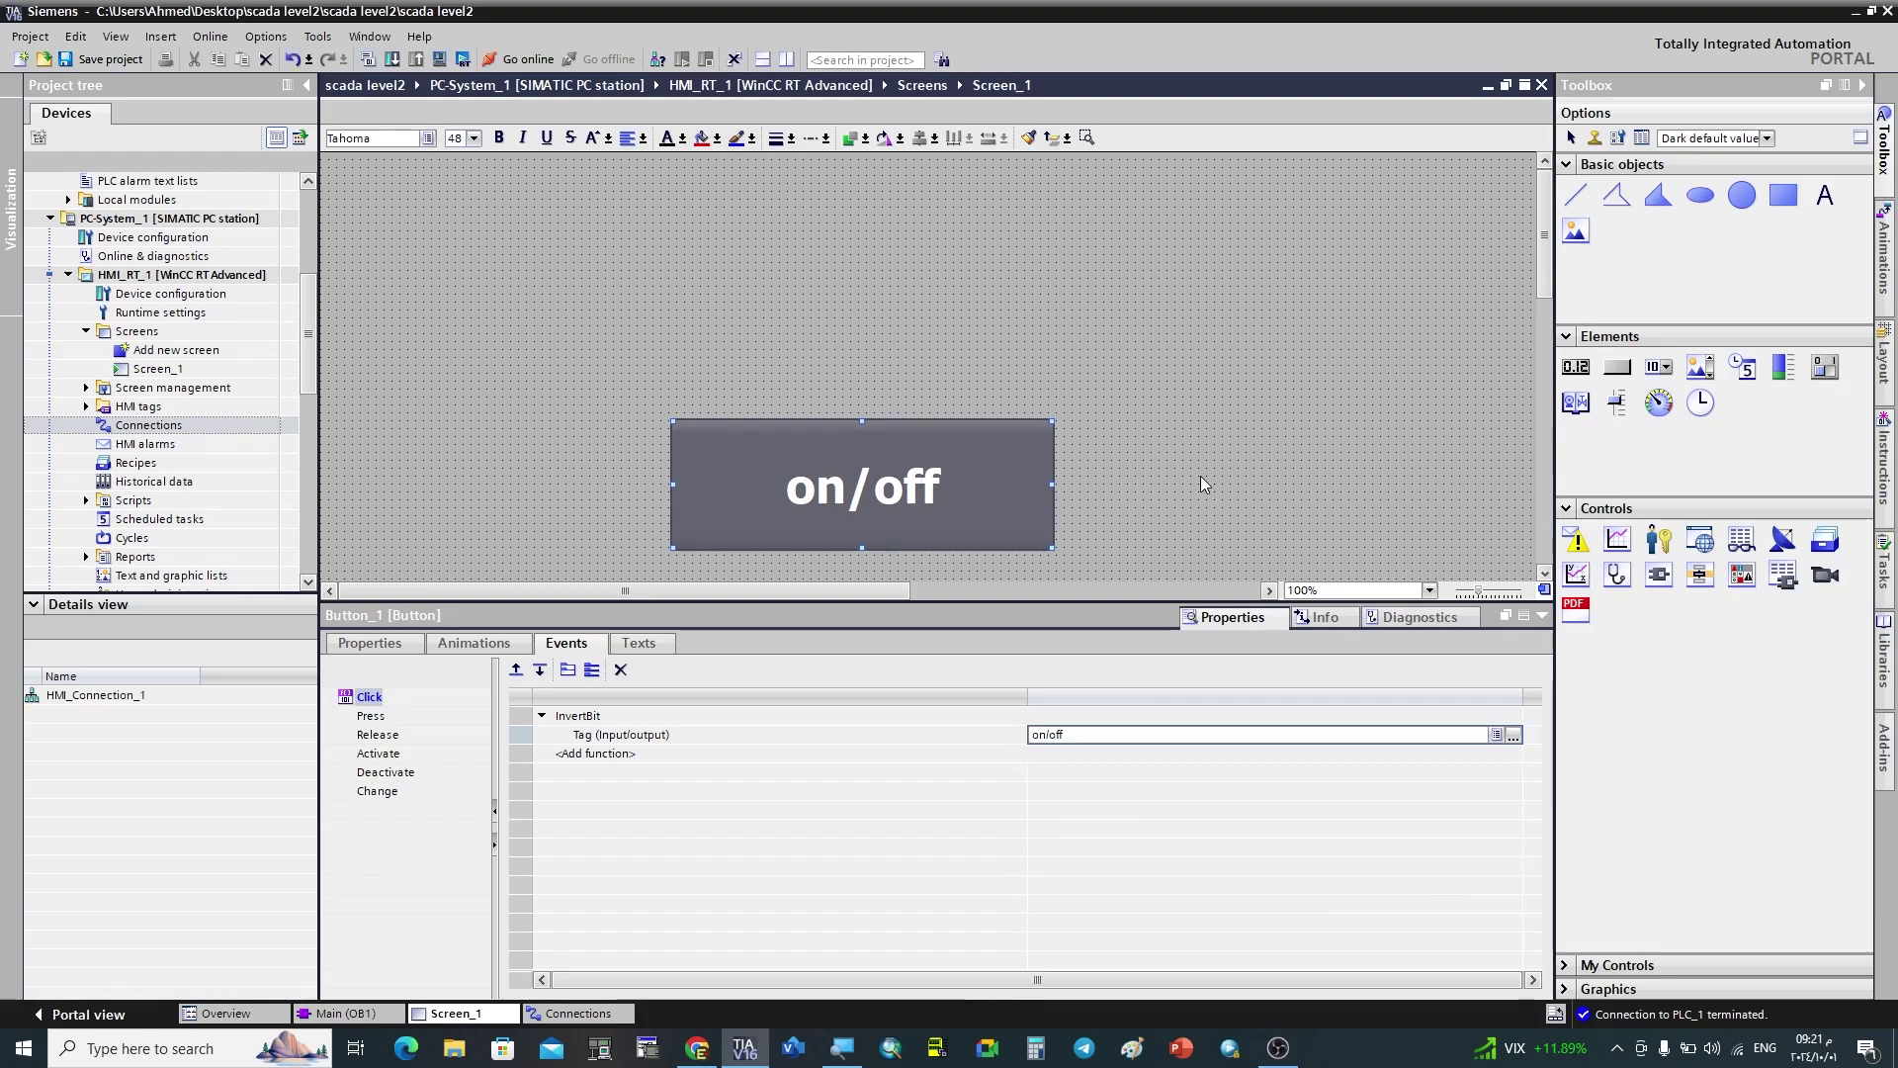
{"action": "left_click", "coordinate": [1192, 388]}
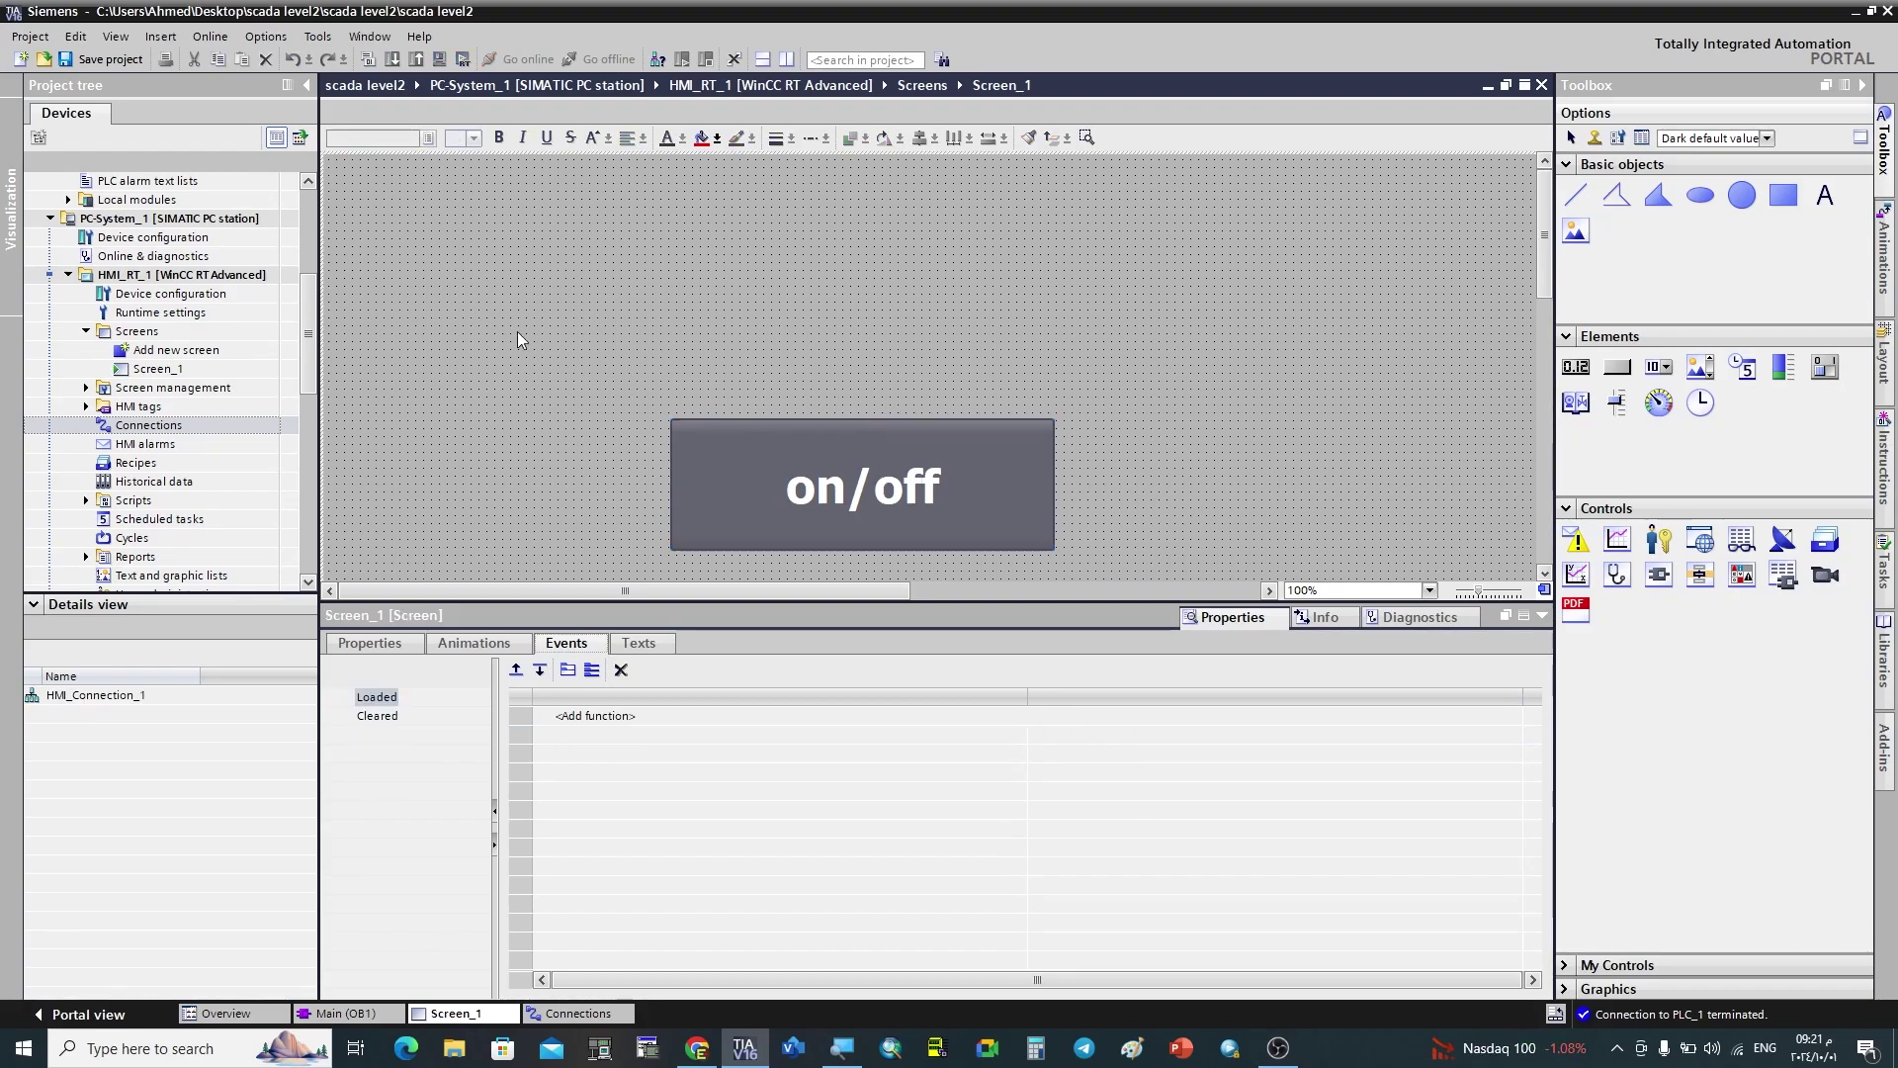
Check the HMI connection to PLC_1 in HMI_RT_1's connections, then return to Screen_1 and collapse the inspector area.
{"action": "left_click", "coordinate": [163, 426]}
{"action": "double_click", "coordinate": [163, 426]}
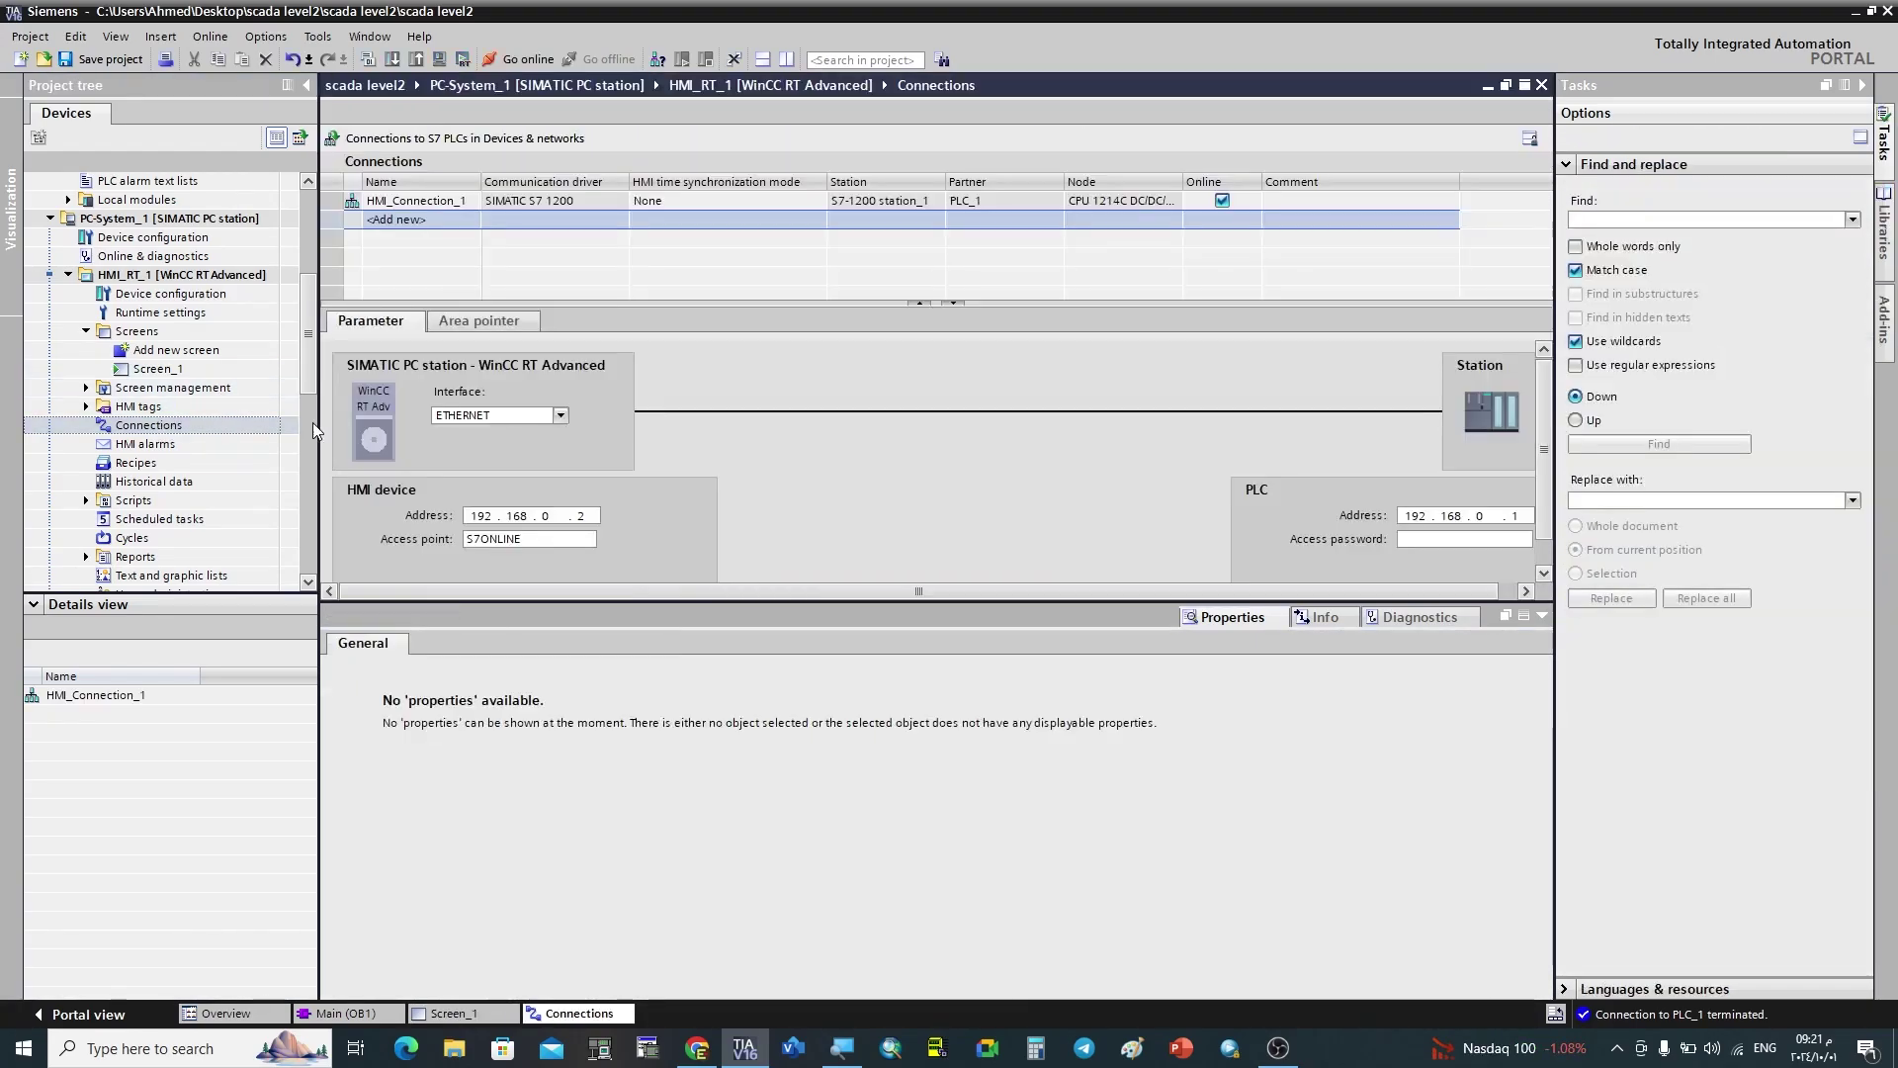
{"action": "left_click", "coordinate": [413, 204]}
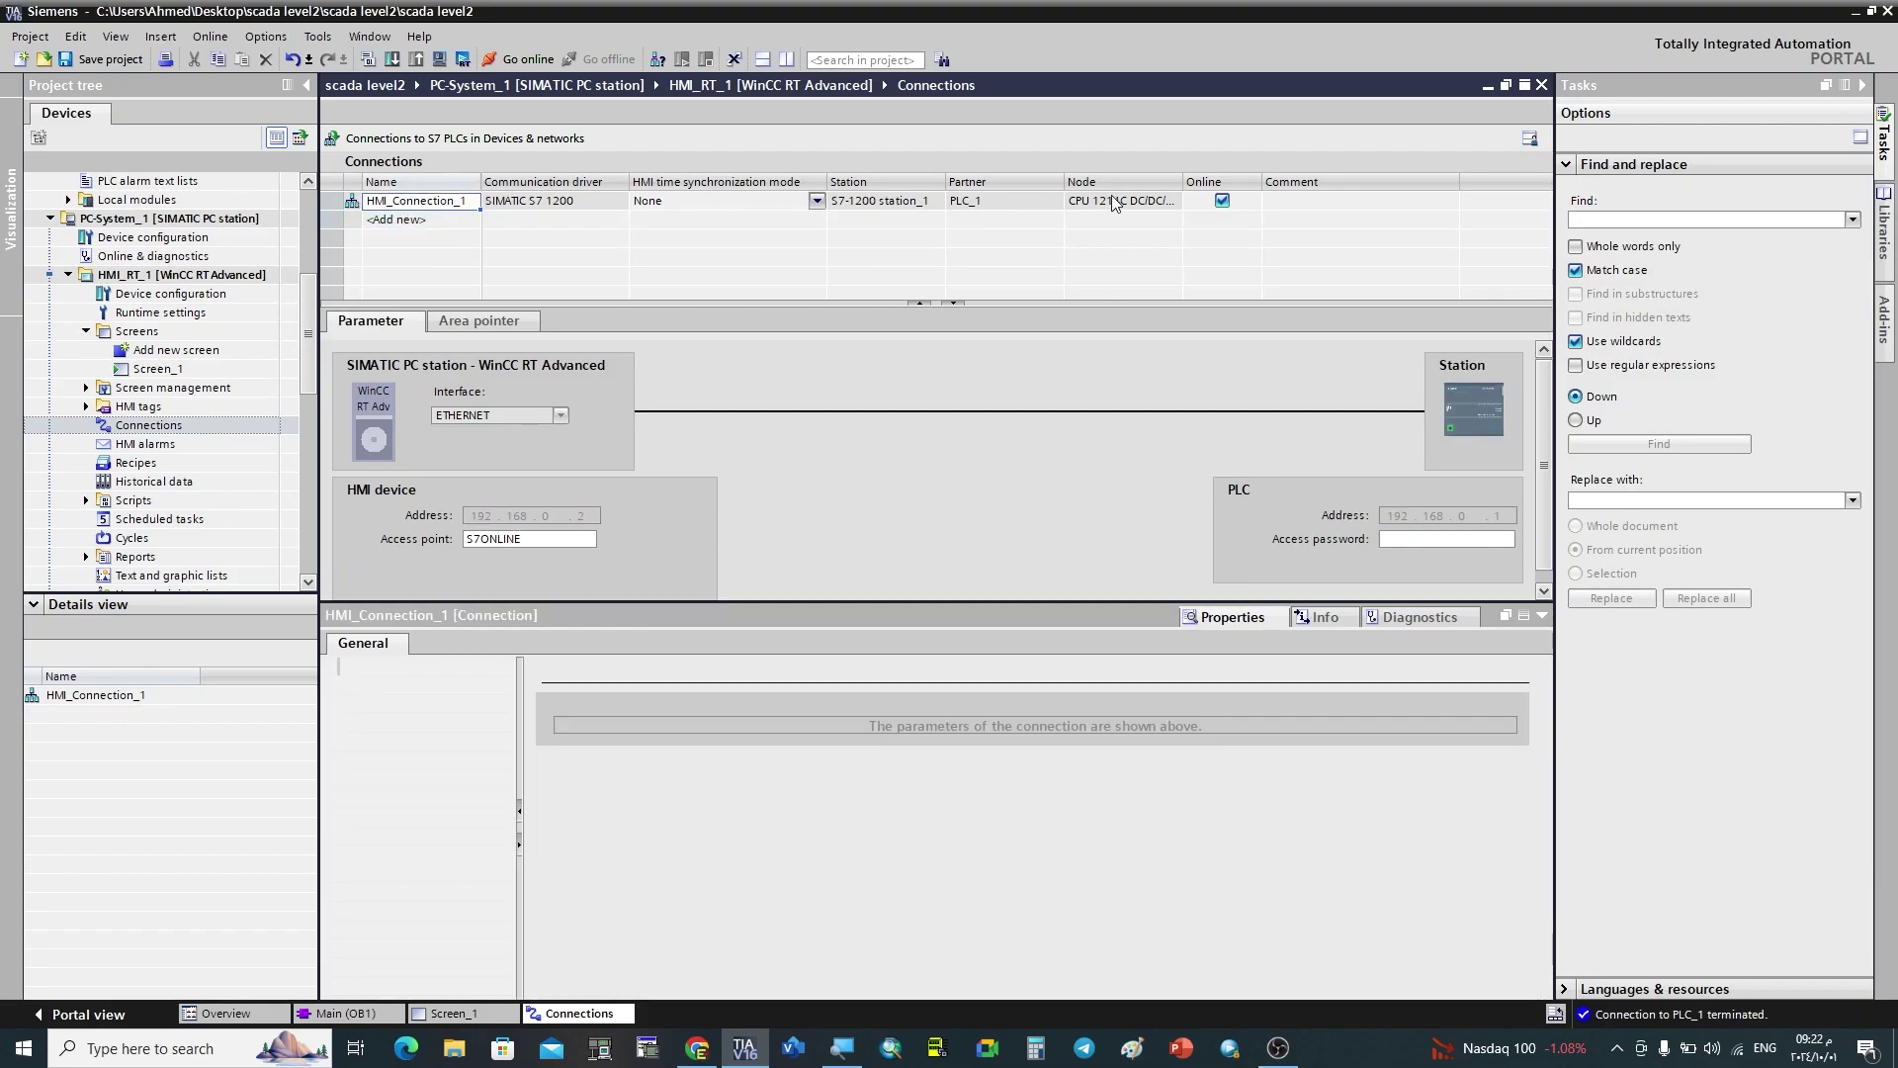
{"action": "left_click", "coordinate": [1540, 87]}
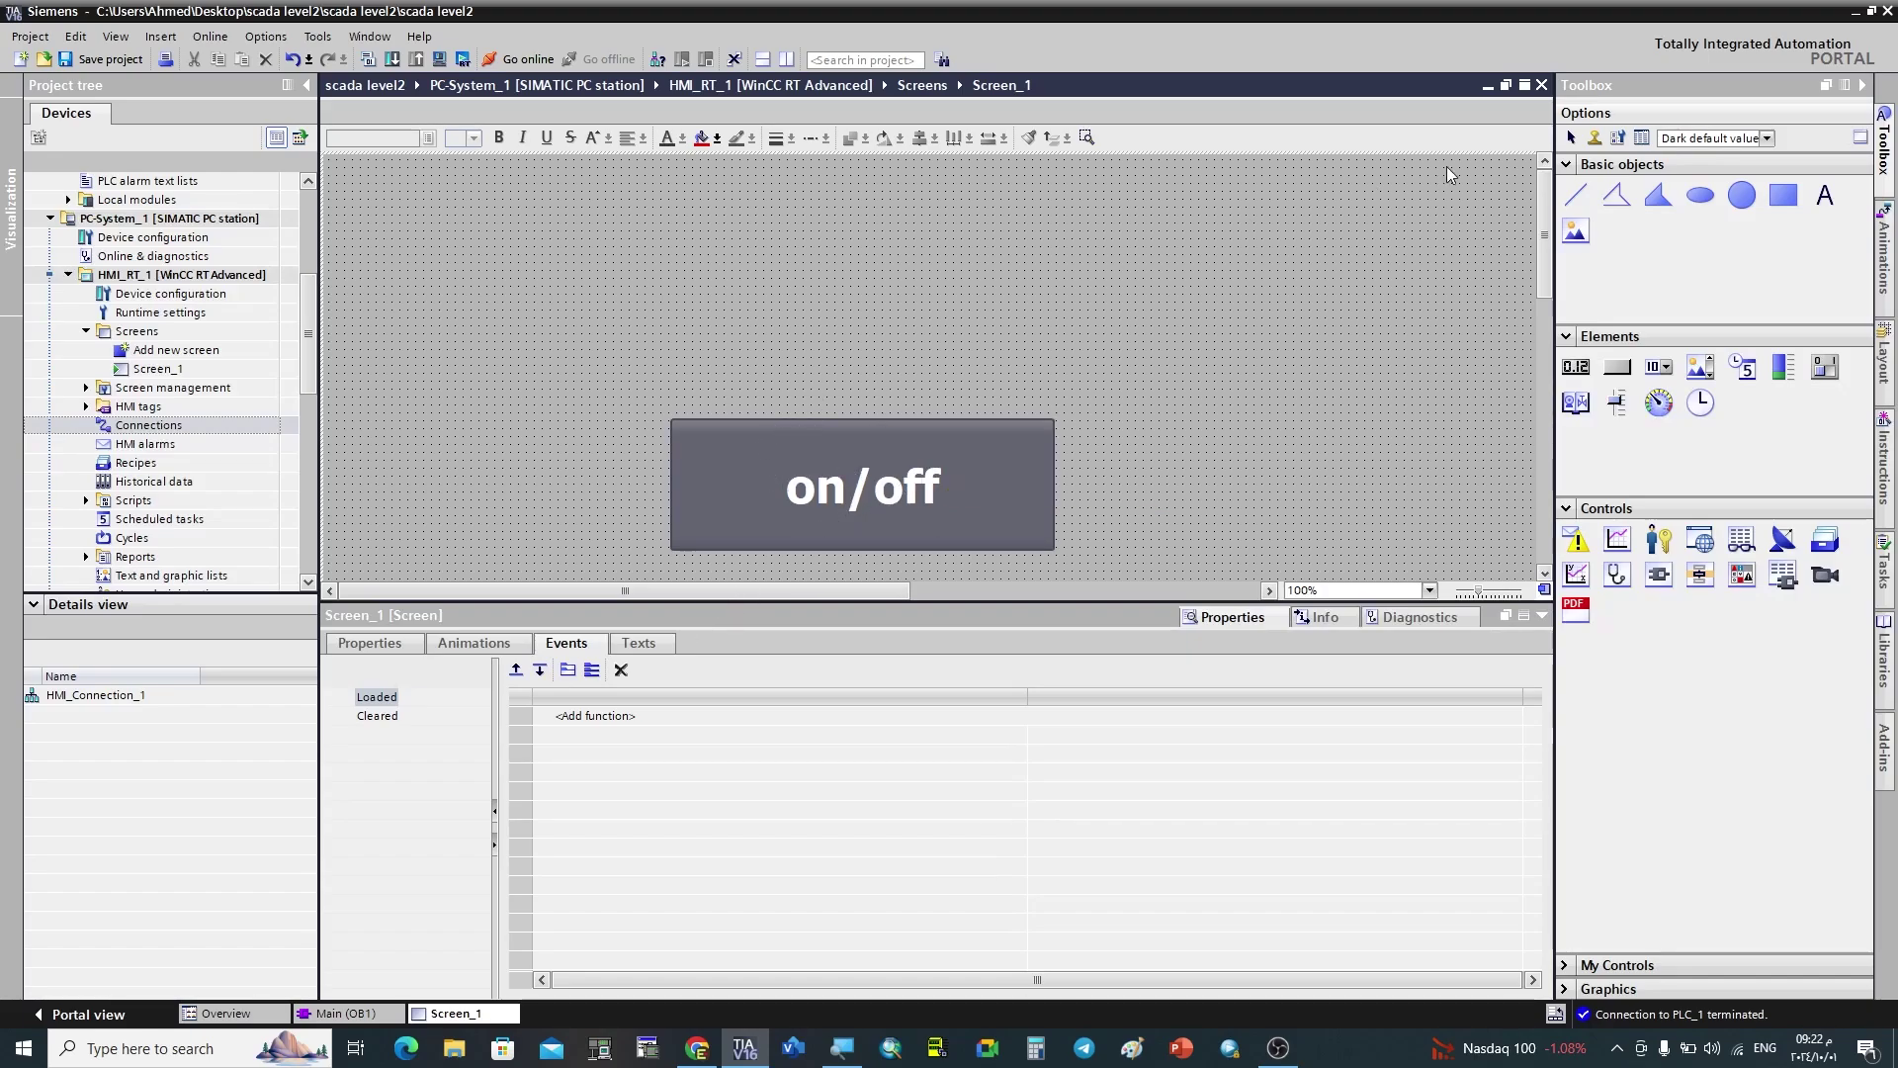
{"action": "left_click", "coordinate": [1540, 617]}
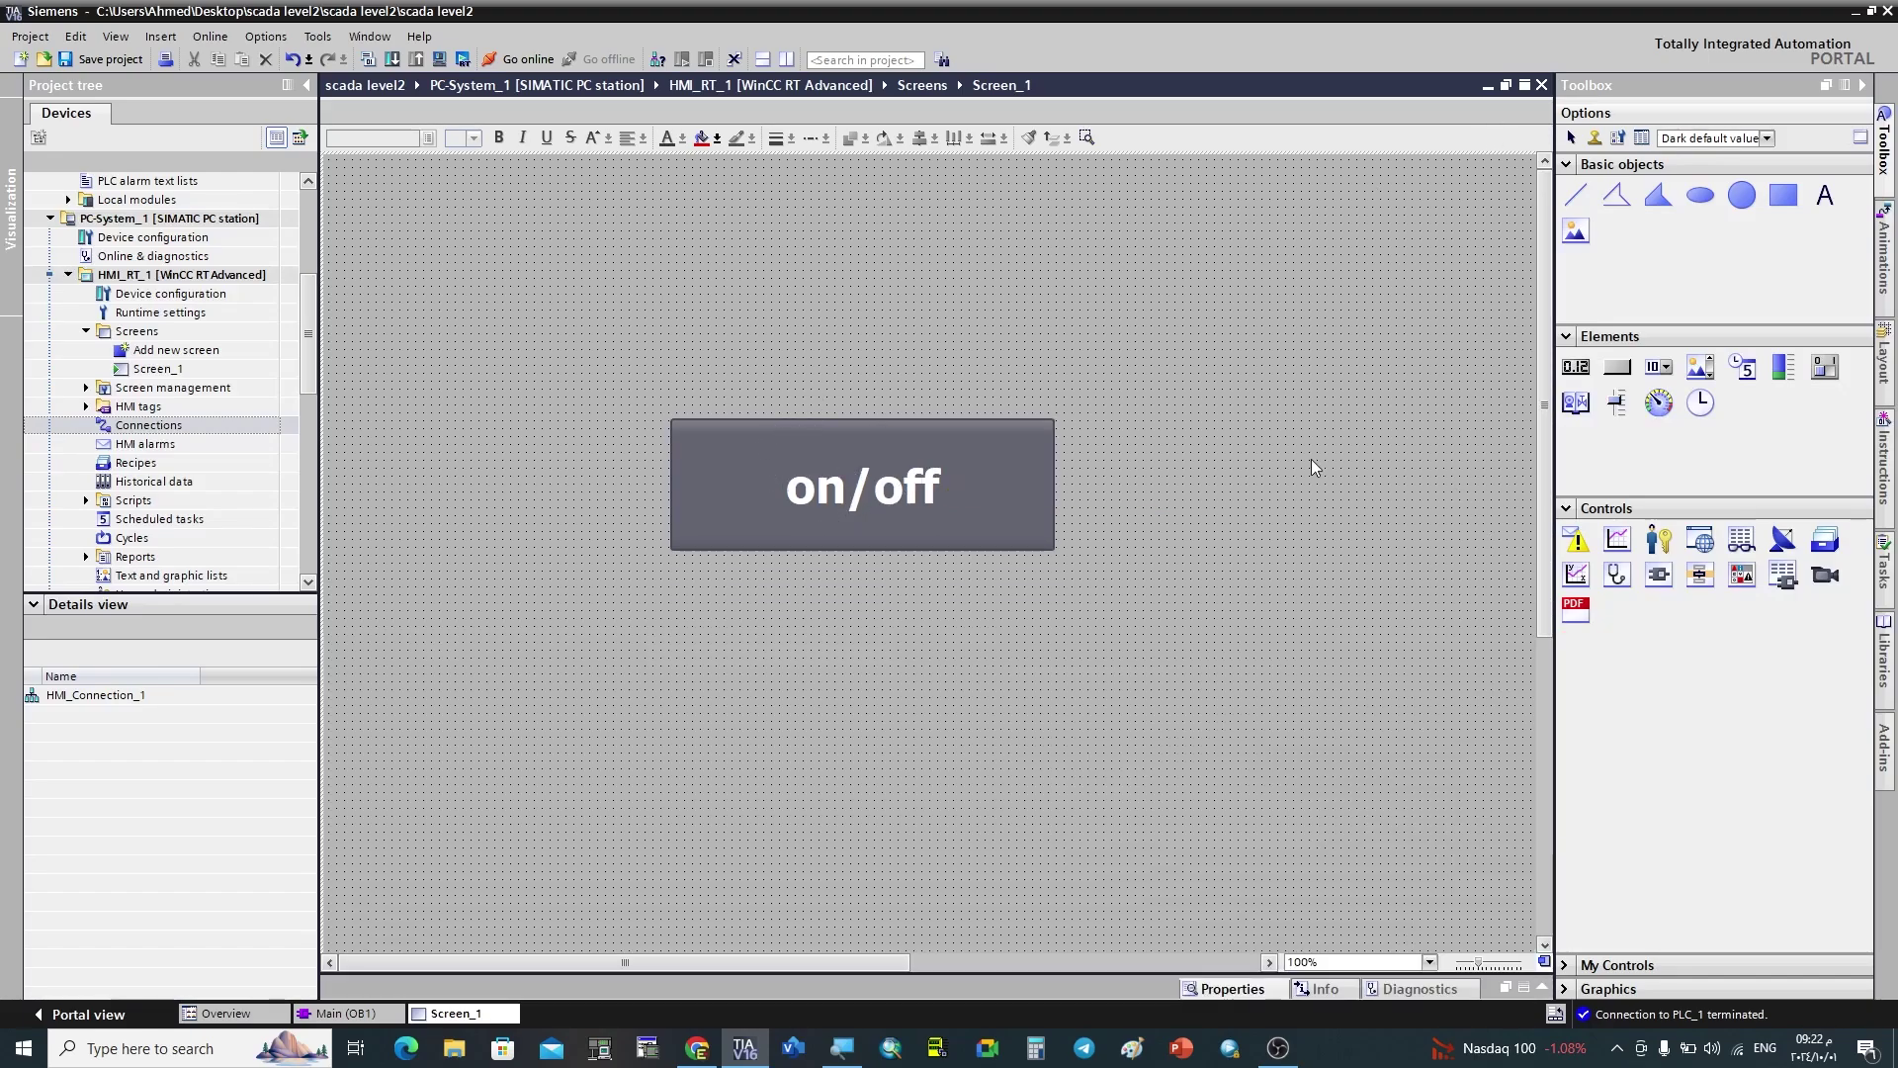
Start the WinCC runtime, toggle the motor twice with the on/off button, and minimize the runtime window.
{"action": "left_click", "coordinate": [460, 67]}
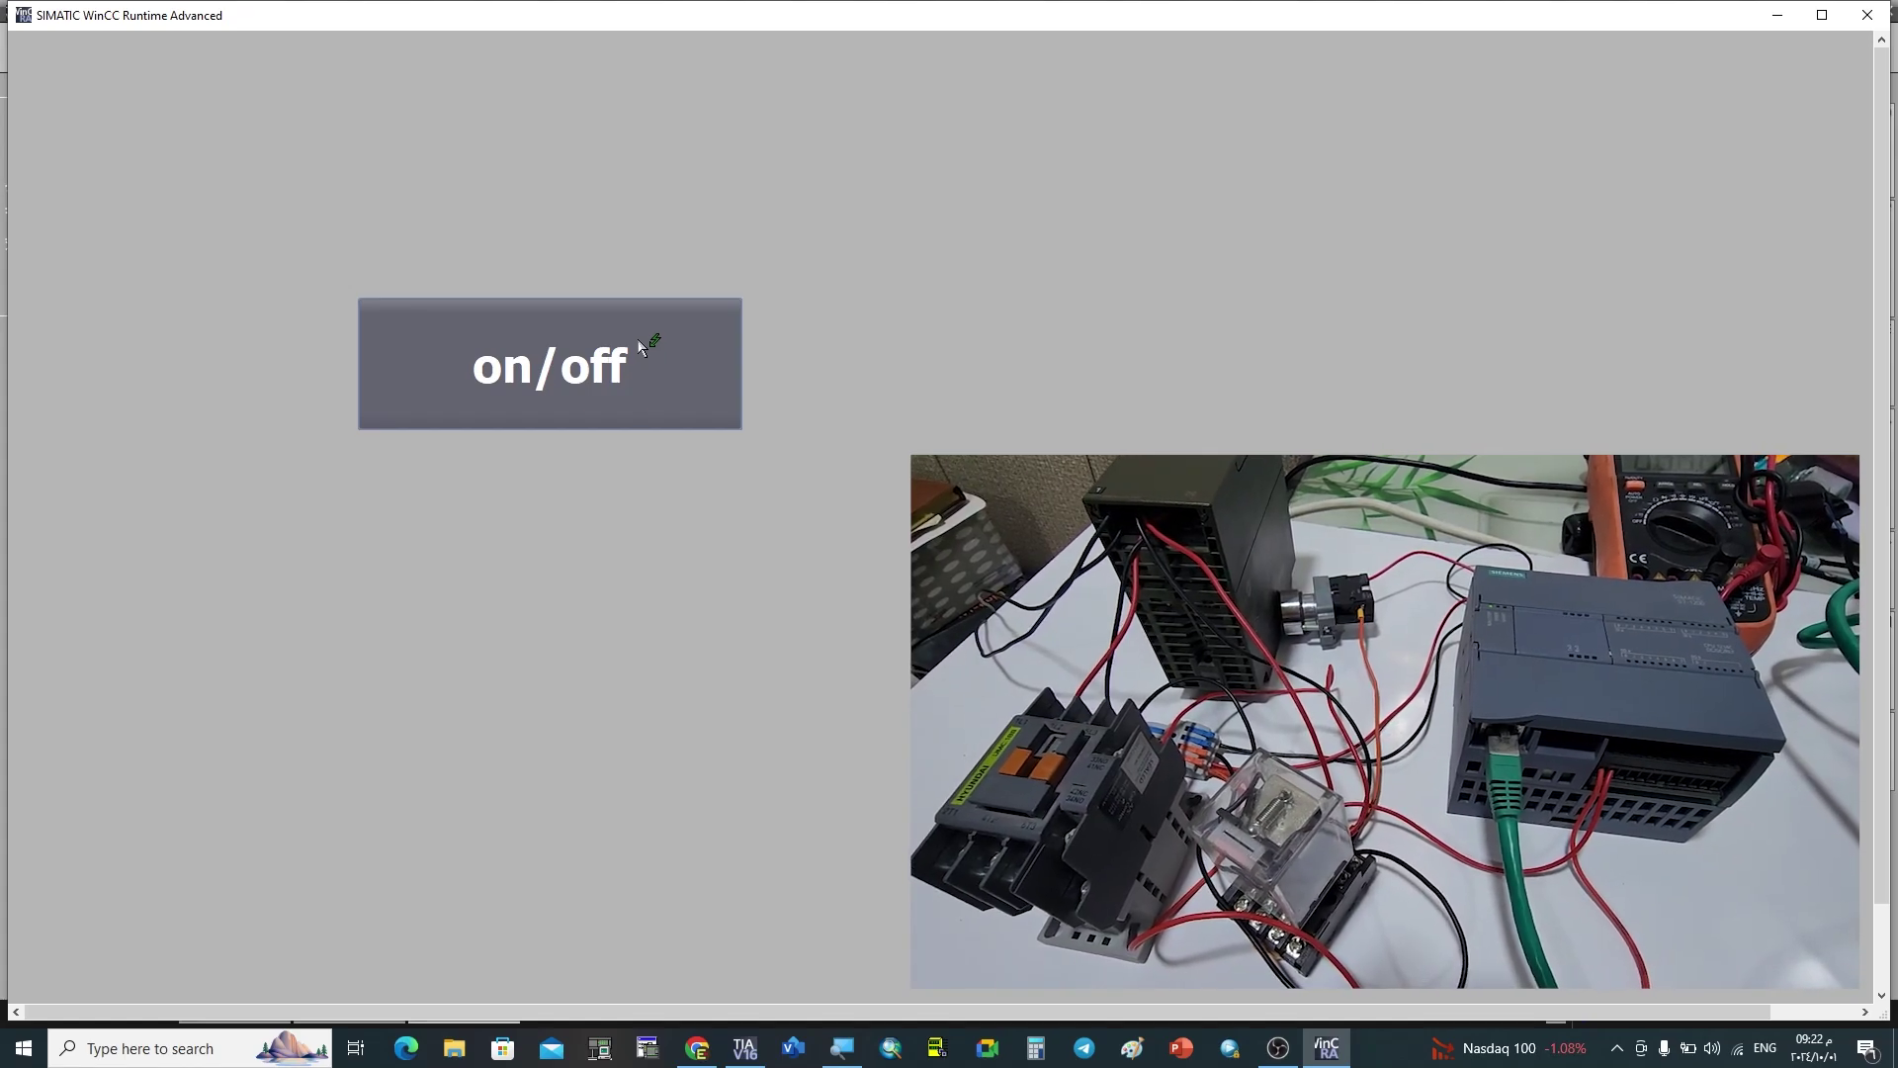
{"action": "left_click", "coordinate": [627, 354]}
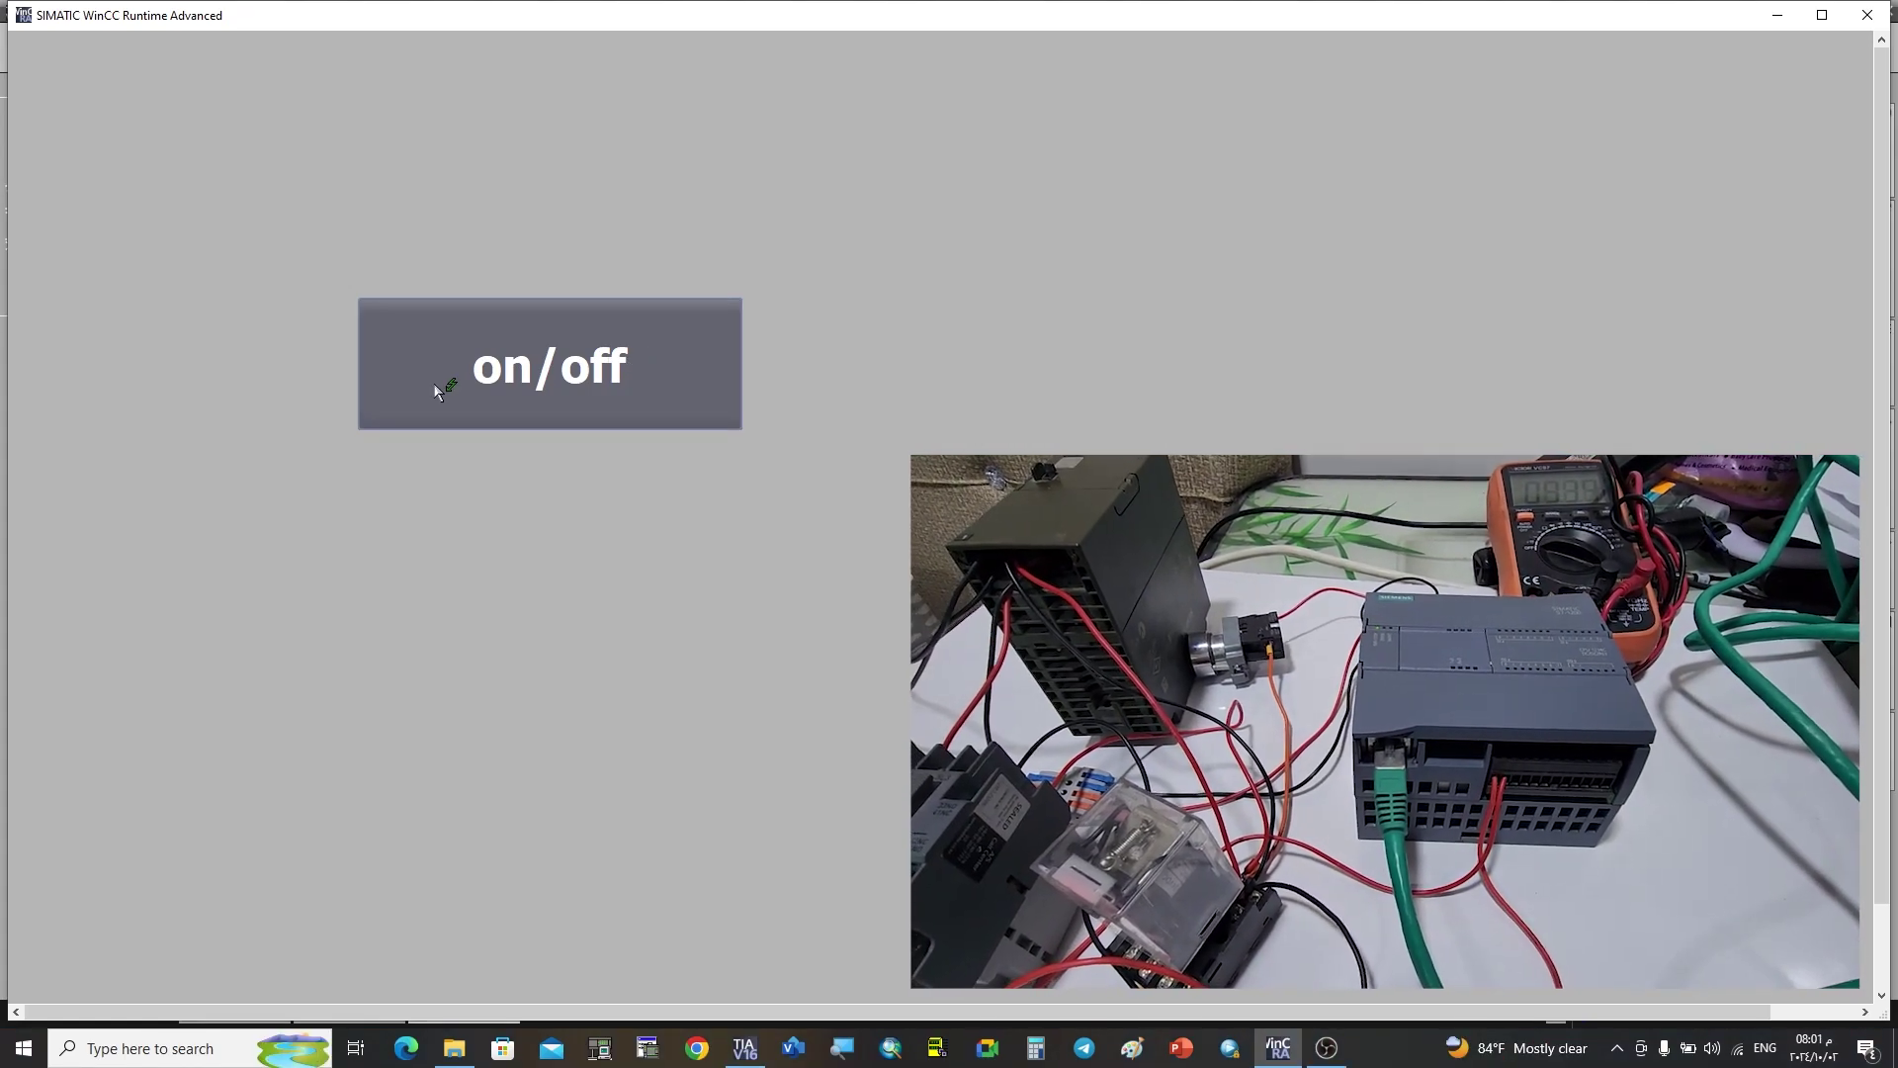
{"action": "left_click", "coordinate": [434, 385]}
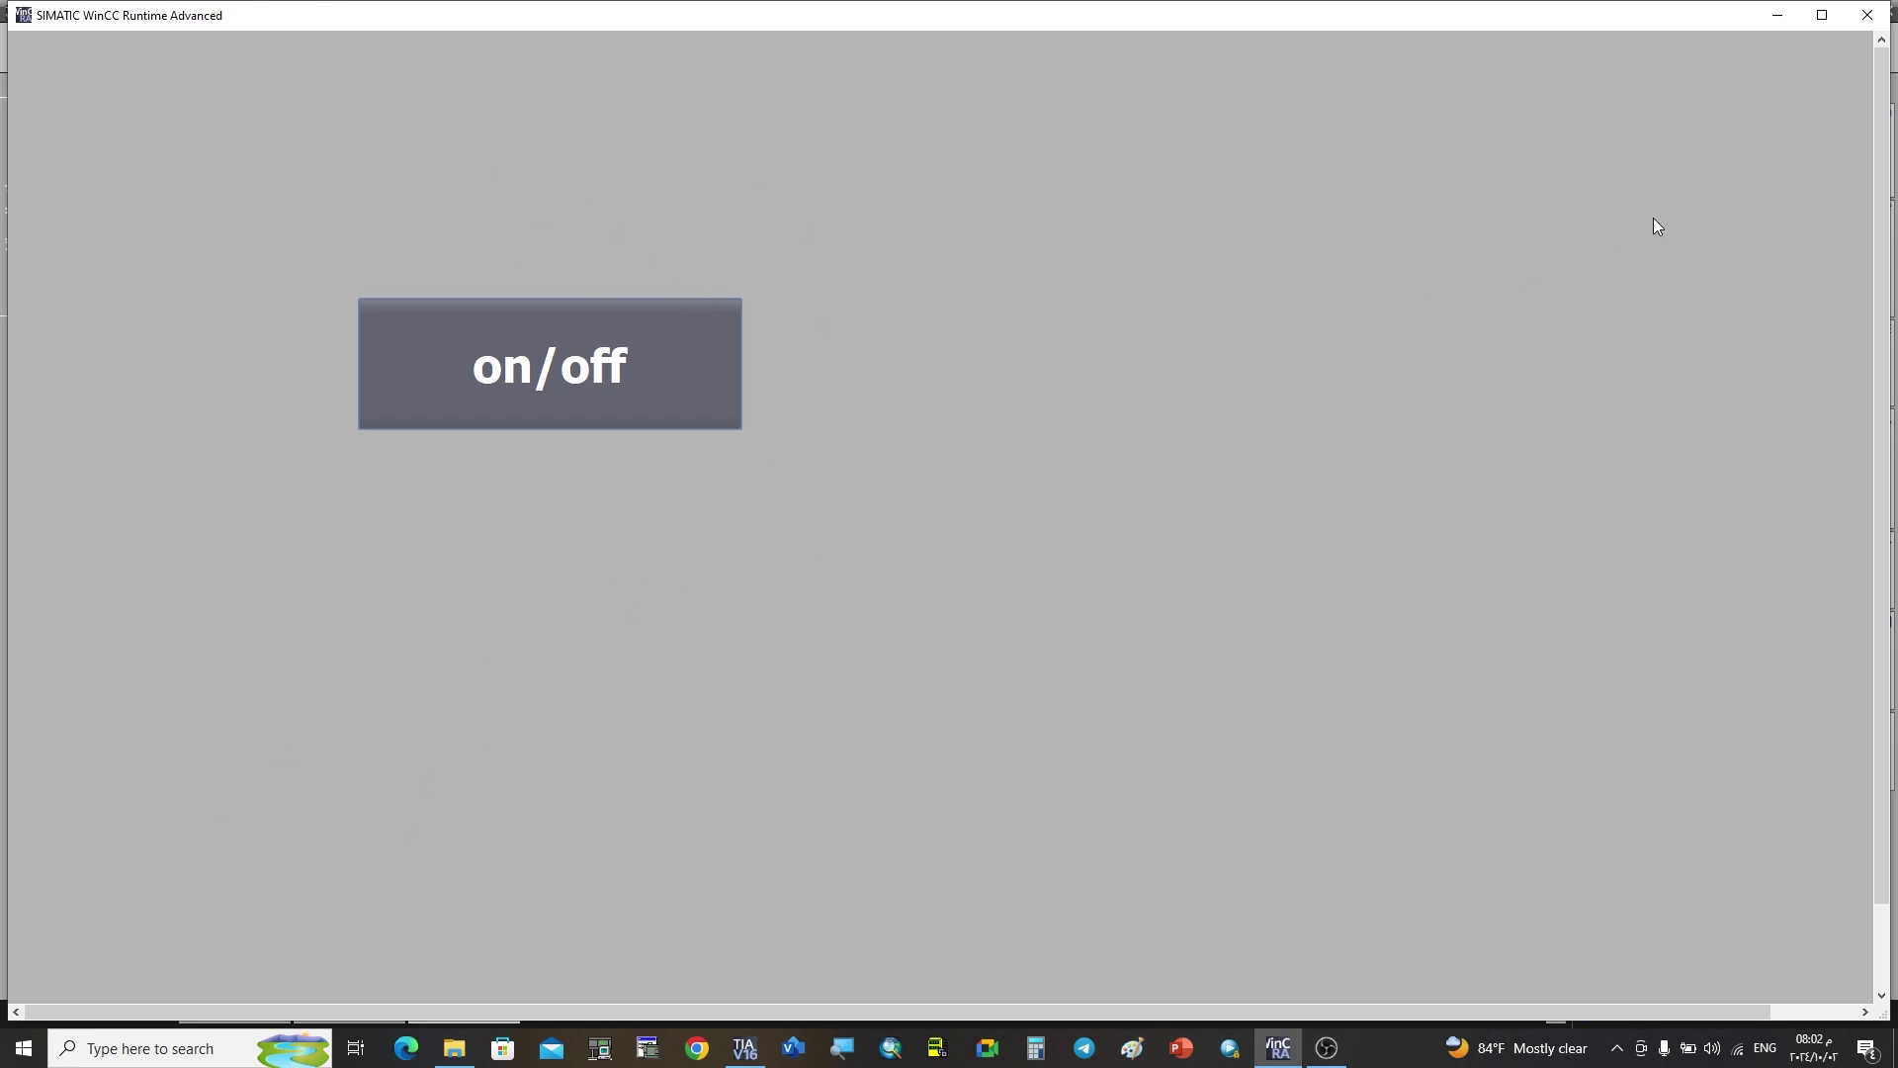
{"action": "left_click", "coordinate": [1777, 15]}
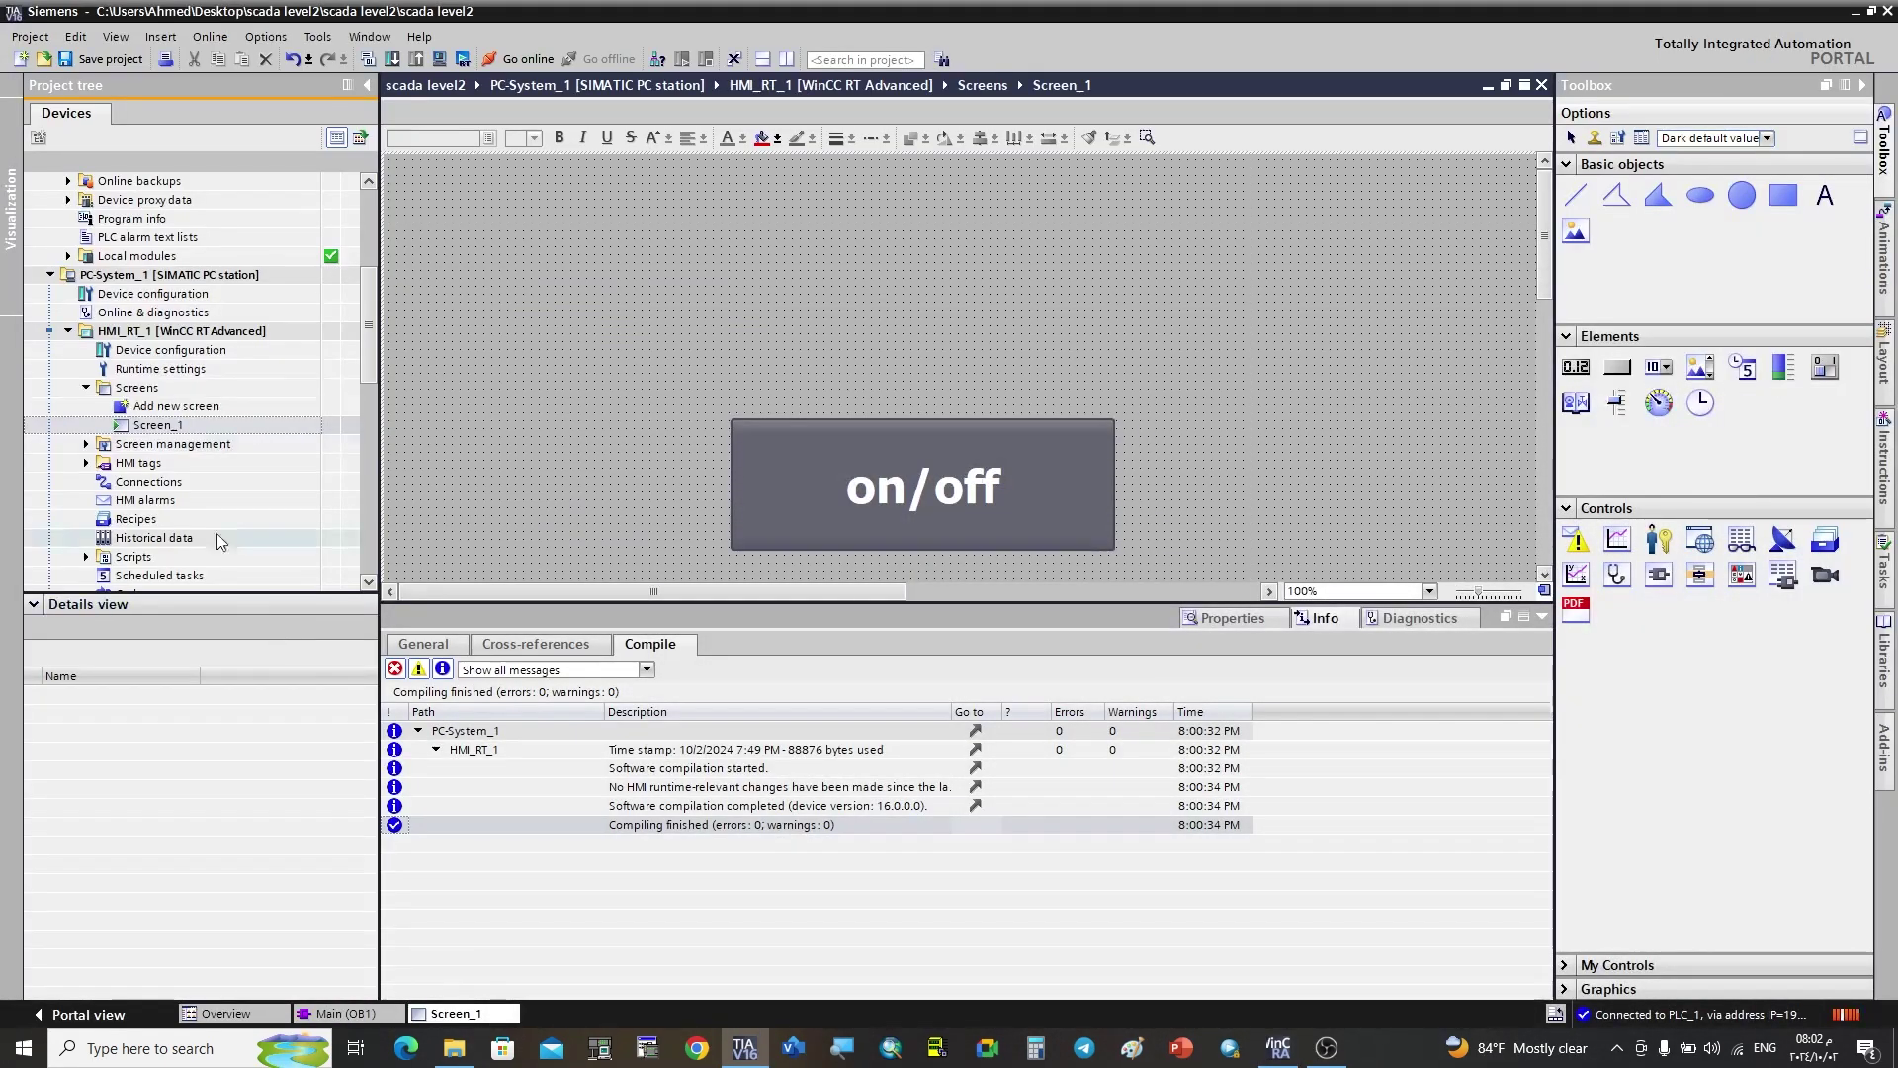
Examine the Ethernet address settings of PLC_1's PROFINET interface from the project's network view.
{"action": "scroll", "coordinate": [277, 237], "scroll_direction": "up", "scroll_amount": 5}
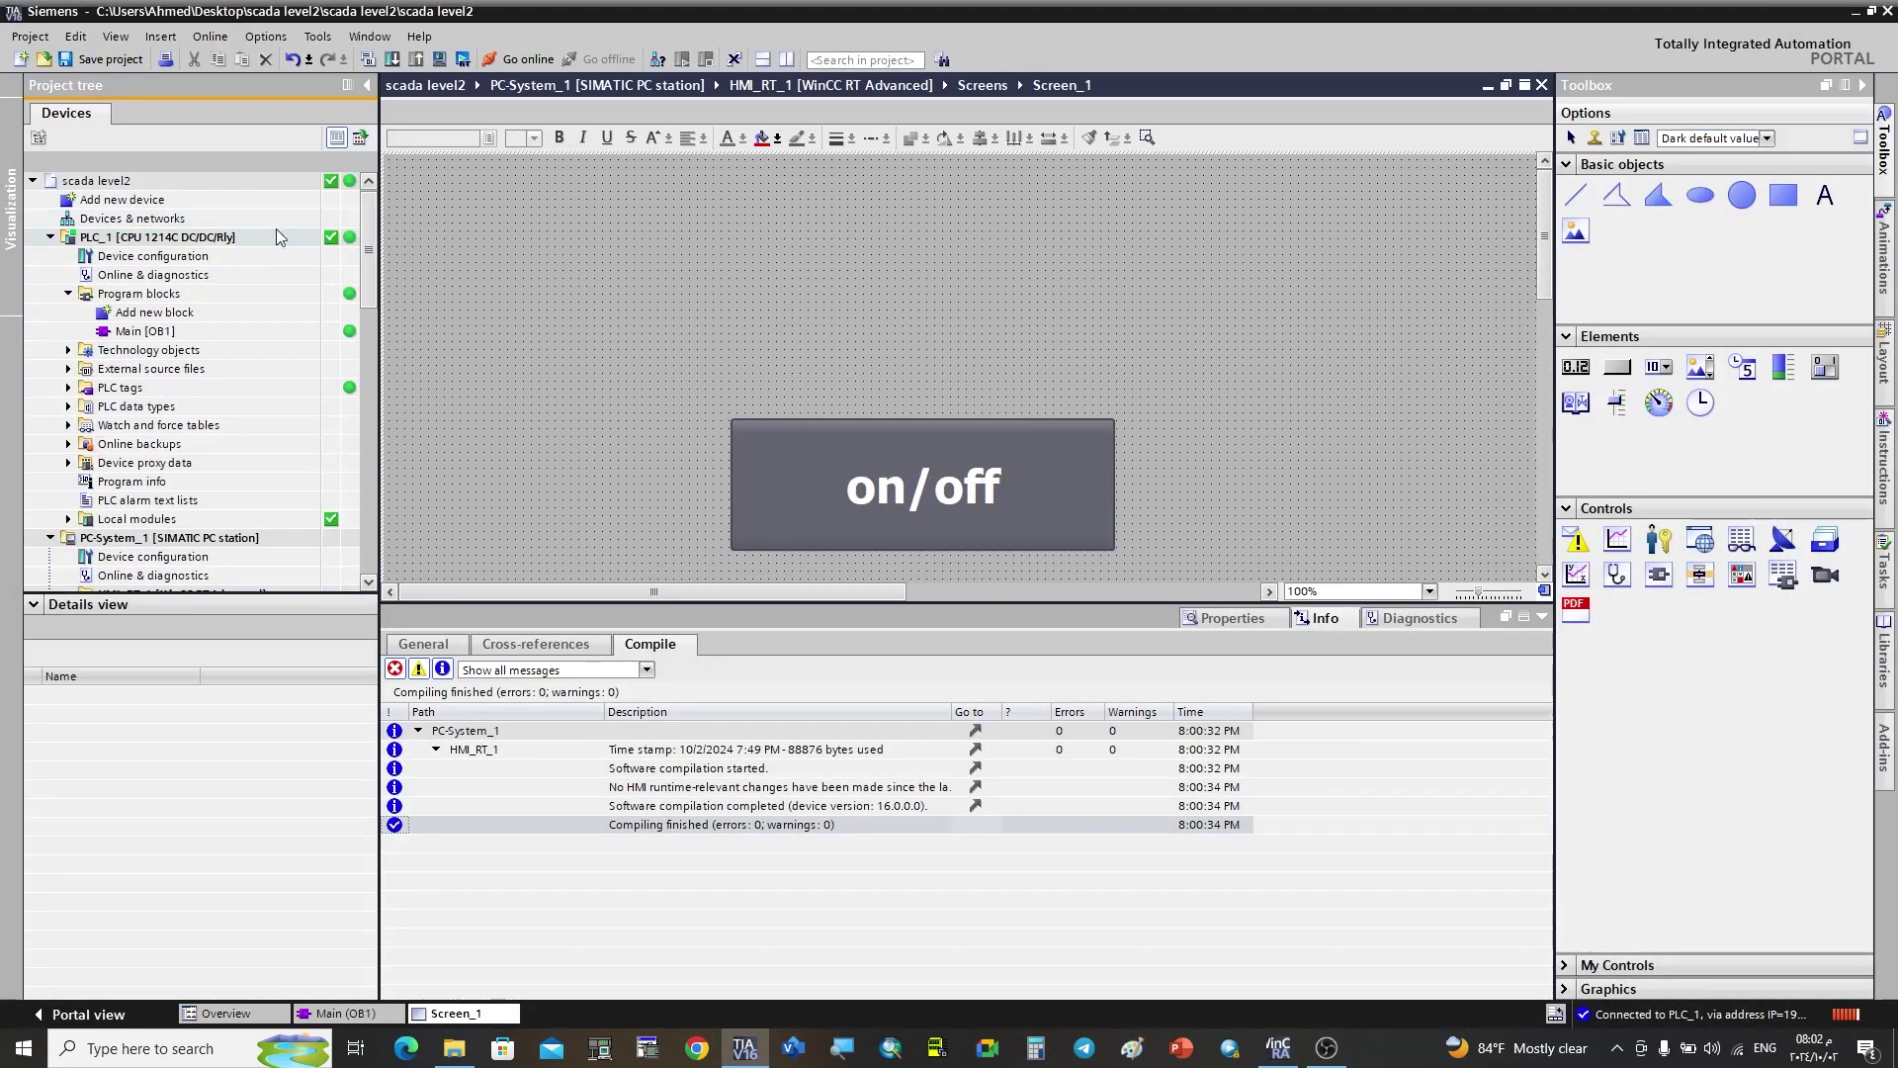
{"action": "double_click", "coordinate": [150, 219]}
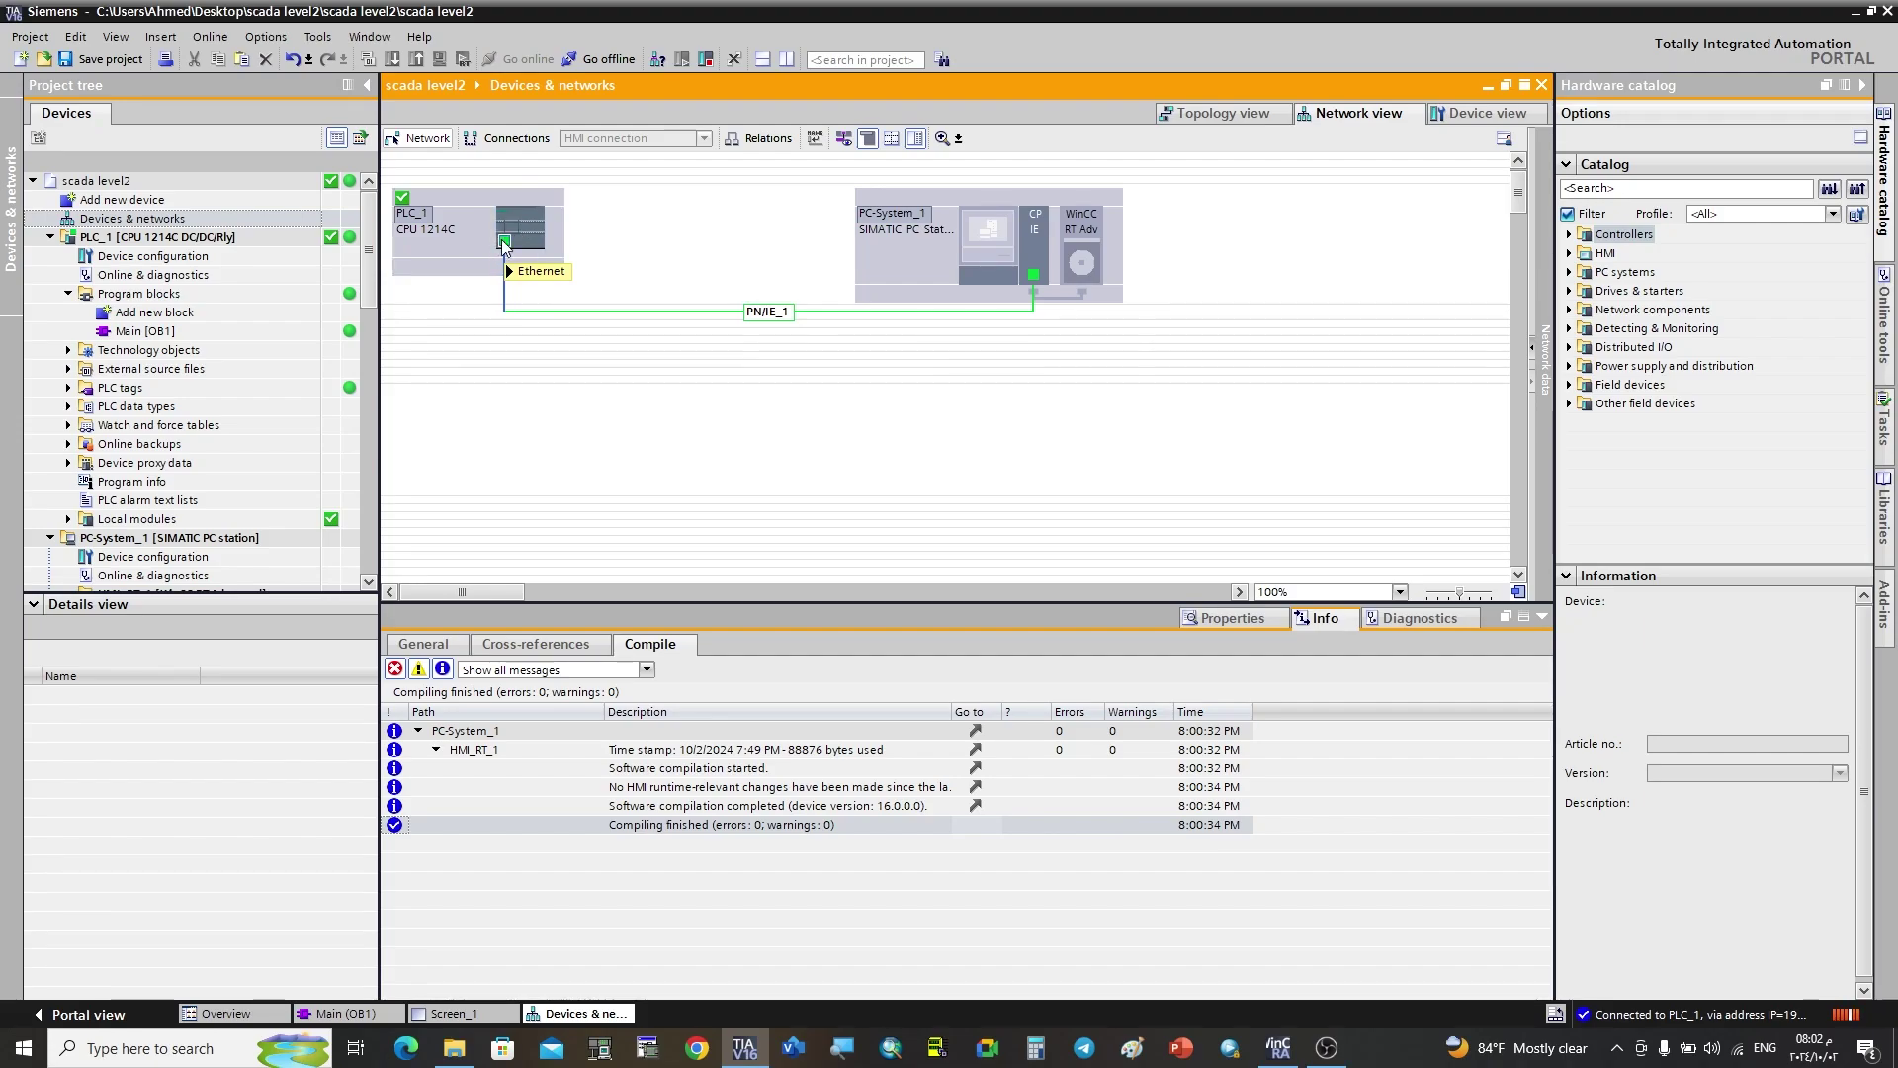
{"action": "double_click", "coordinate": [488, 271]}
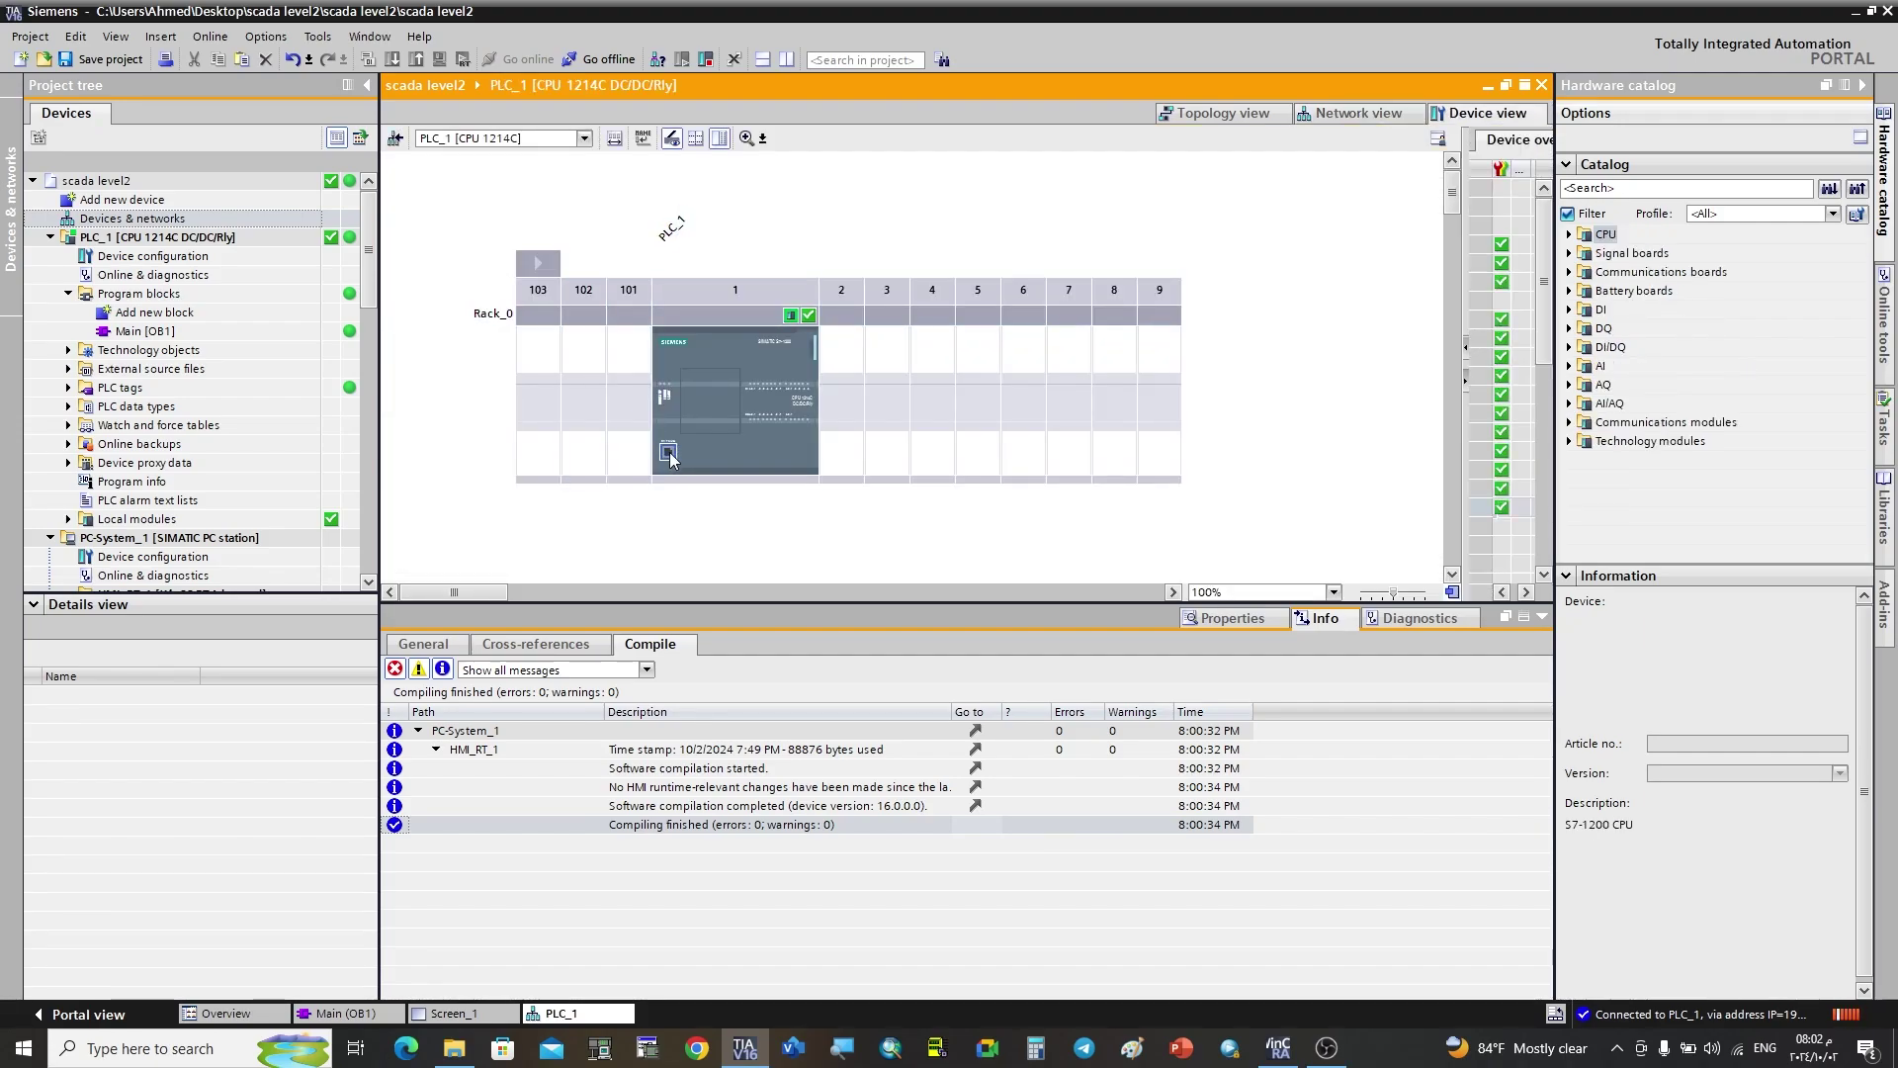
{"action": "left_click", "coordinate": [1216, 621]}
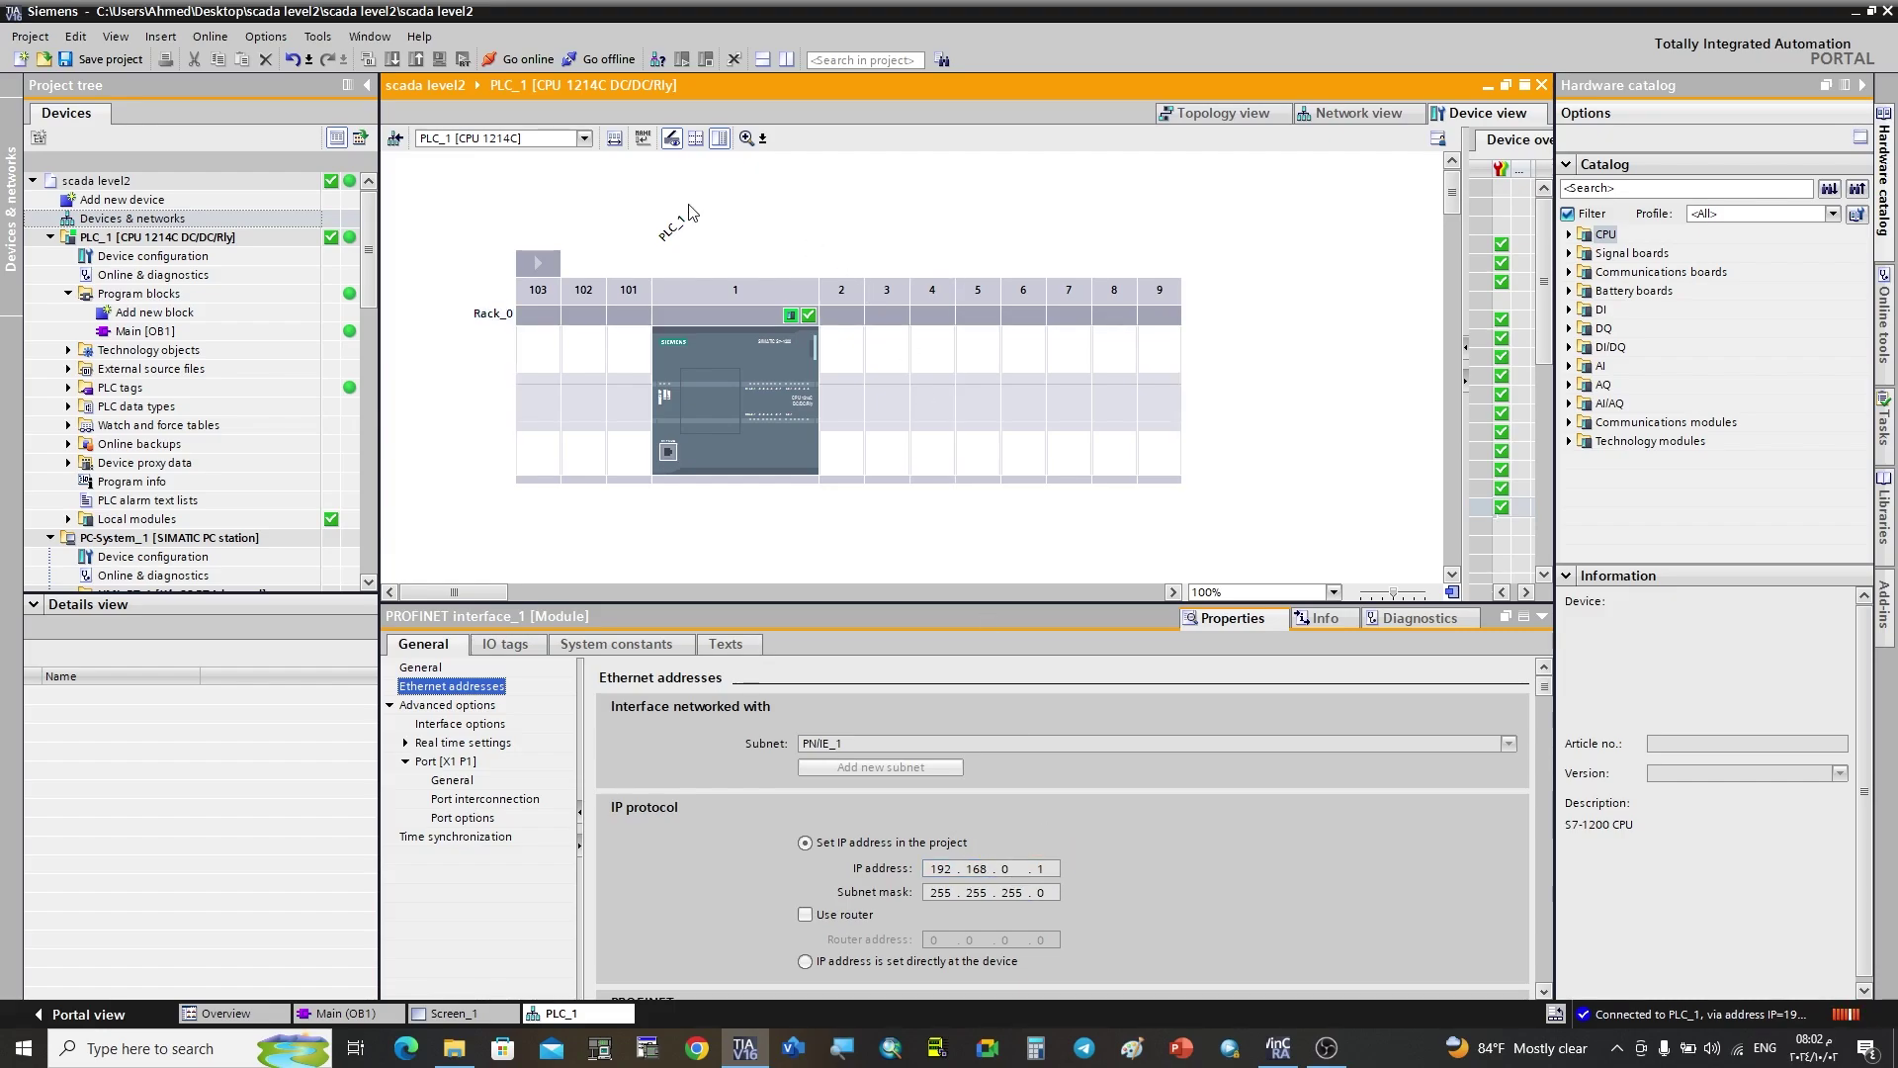
Examine the Ethernet address settings of the IE general PROFINET interface in PC-System_1.
{"action": "left_click", "coordinate": [1315, 110]}
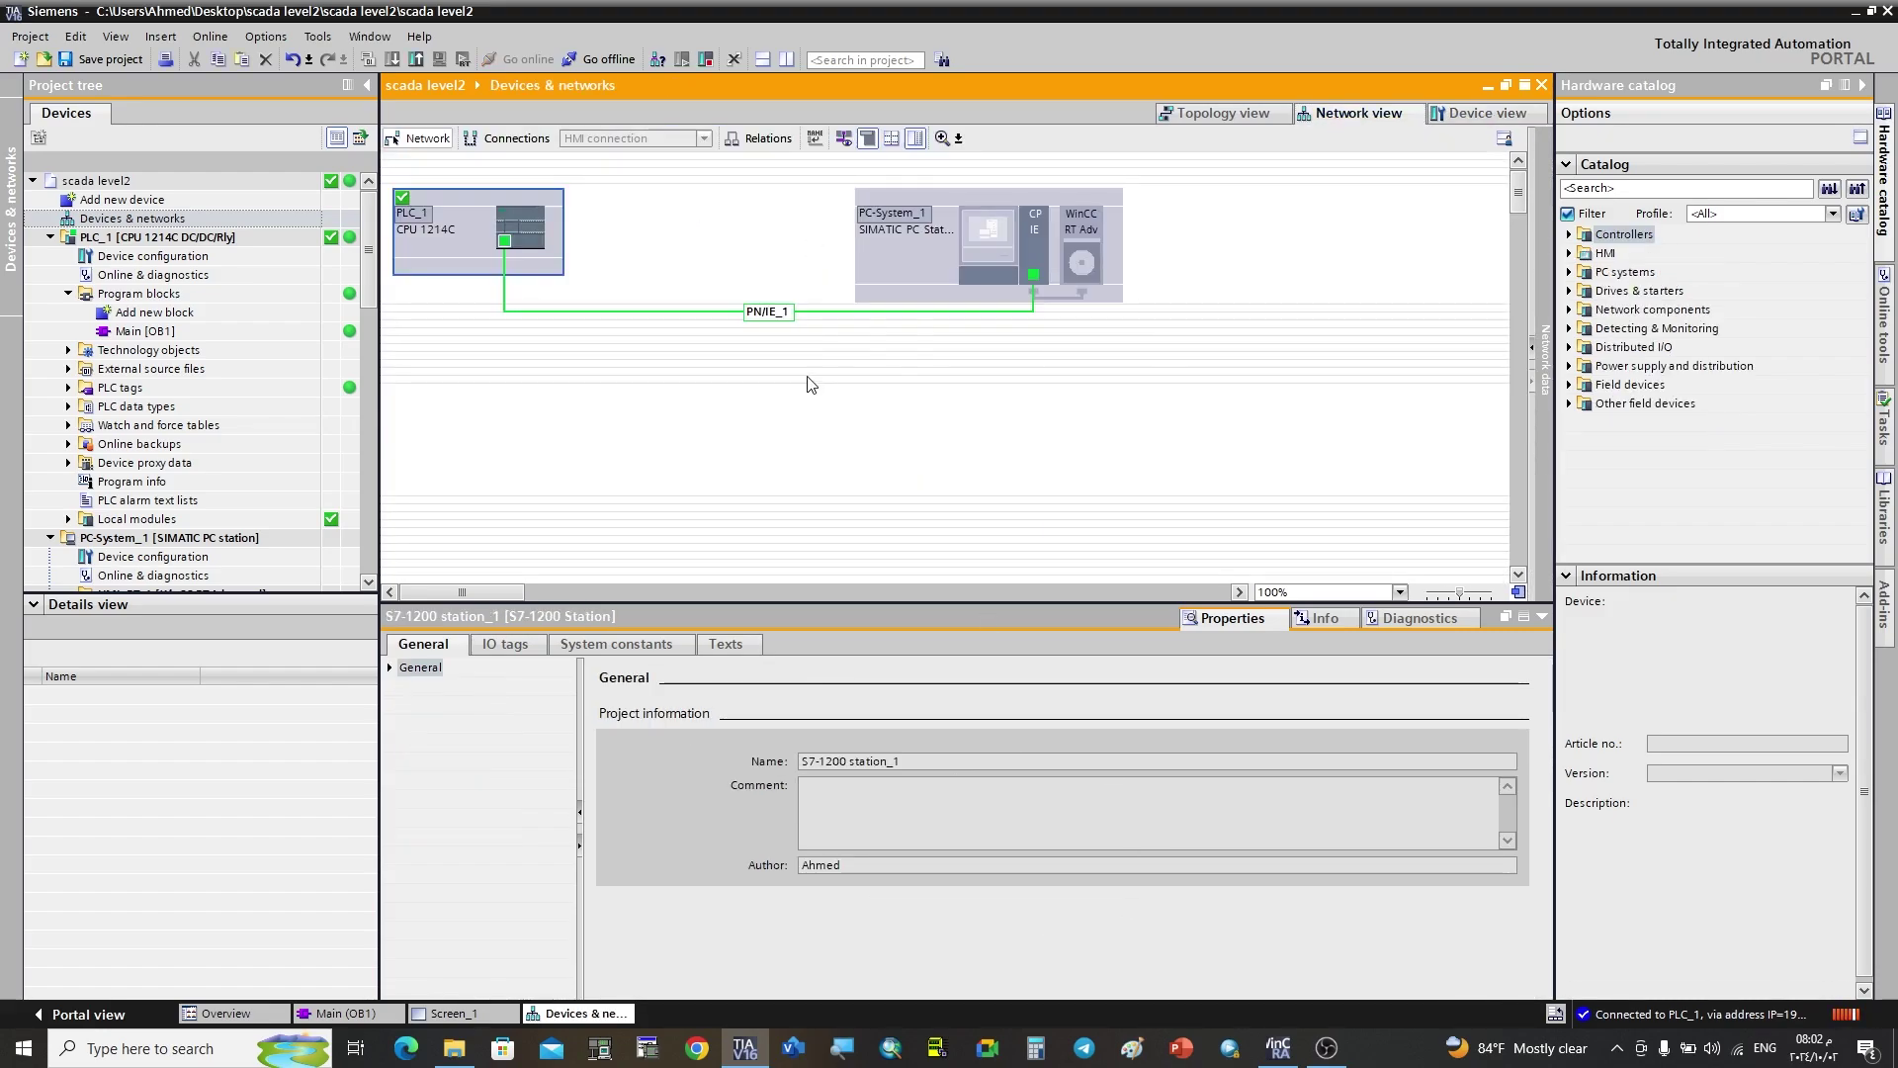
{"action": "double_click", "coordinate": [1014, 263]}
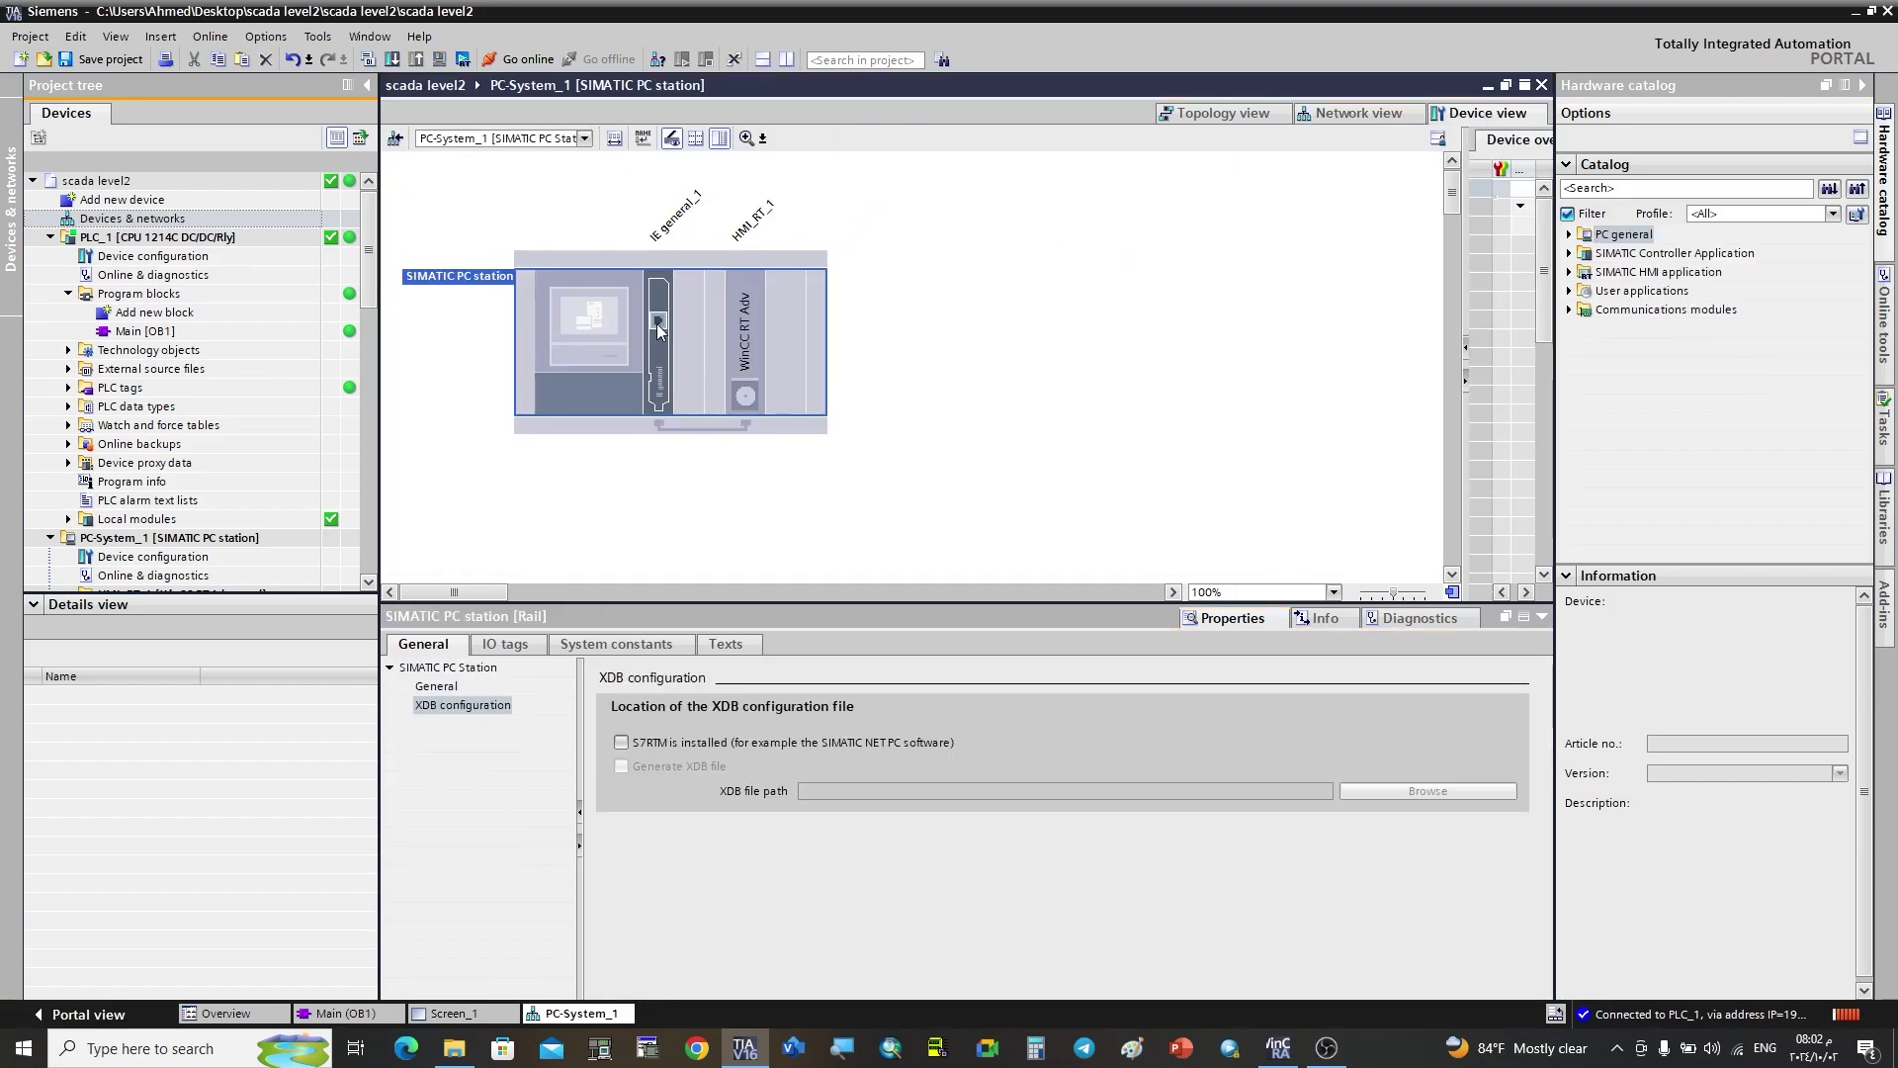
{"action": "left_click", "coordinate": [658, 326]}
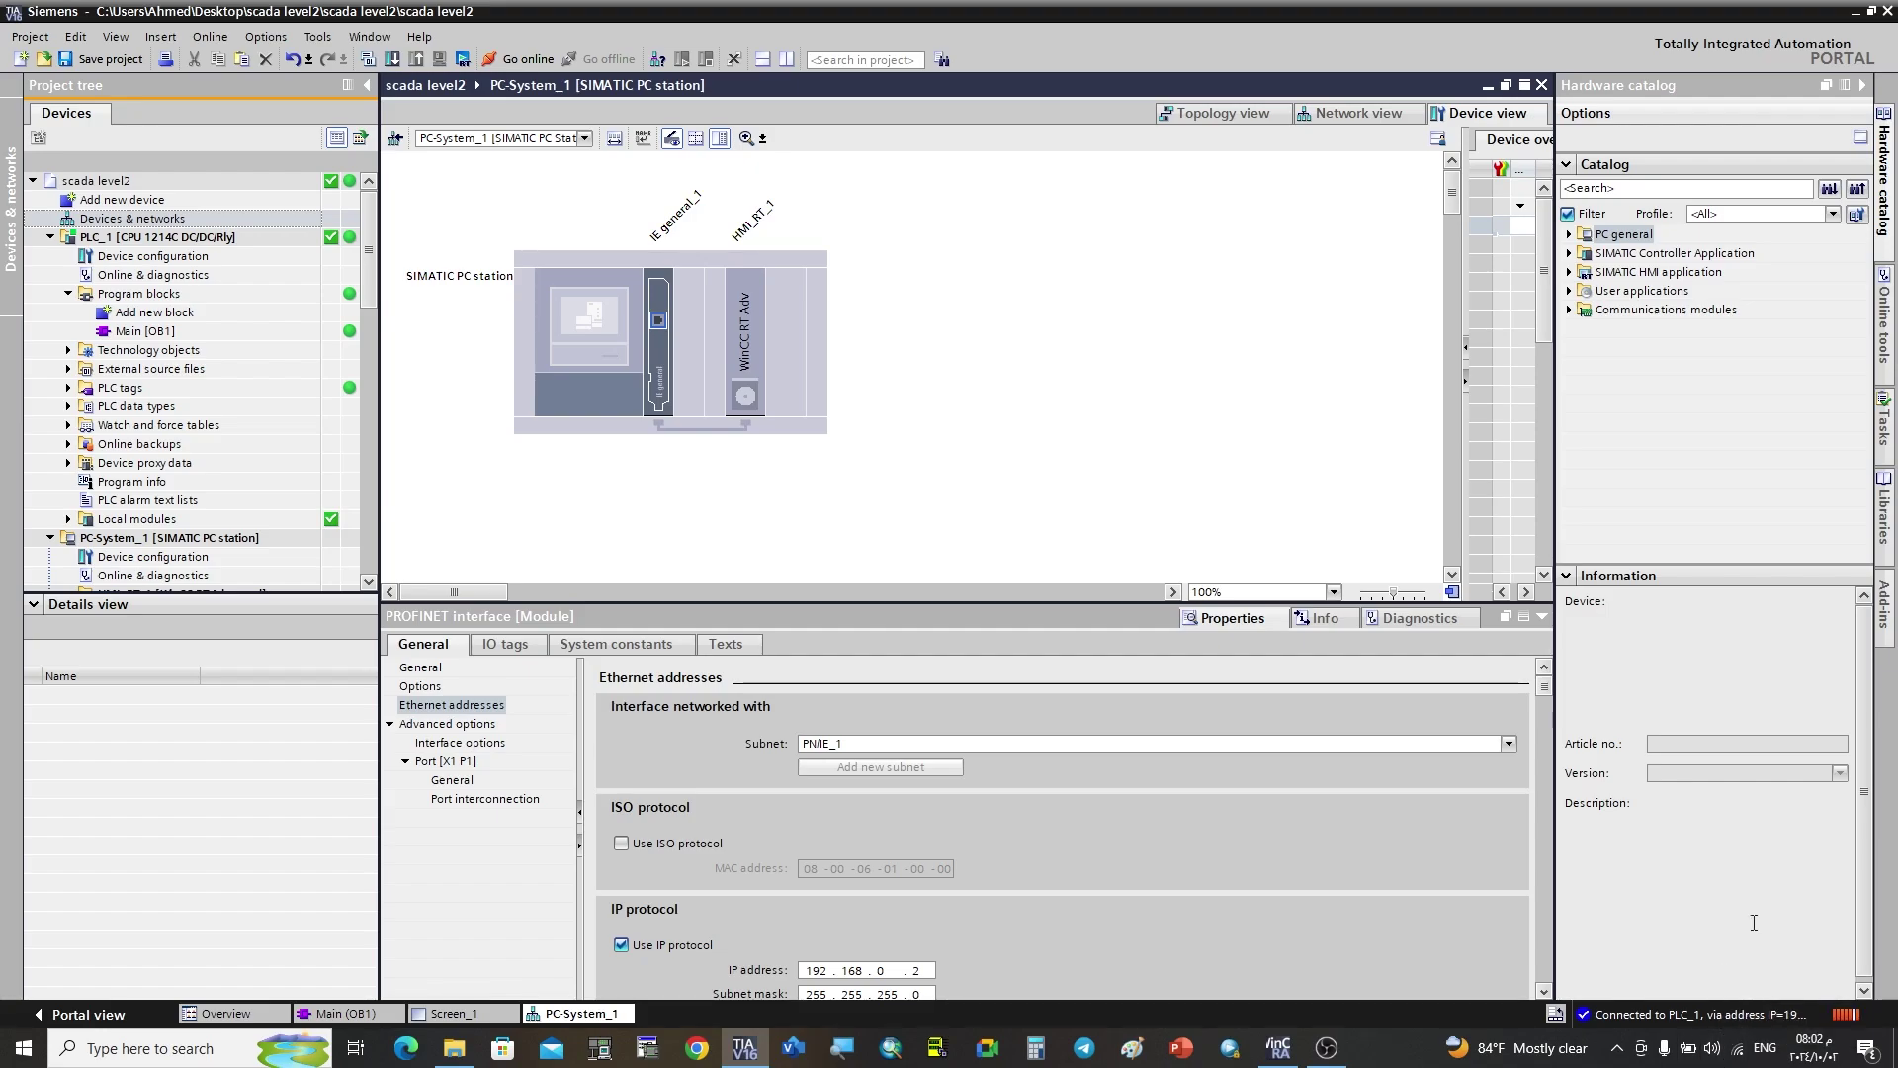
Open the Internet Protocol Version 4 (TCP/IPv4) properties of the PC's Ethernet adapter in the Windows network connections.
{"action": "left_click", "coordinate": [1739, 1054]}
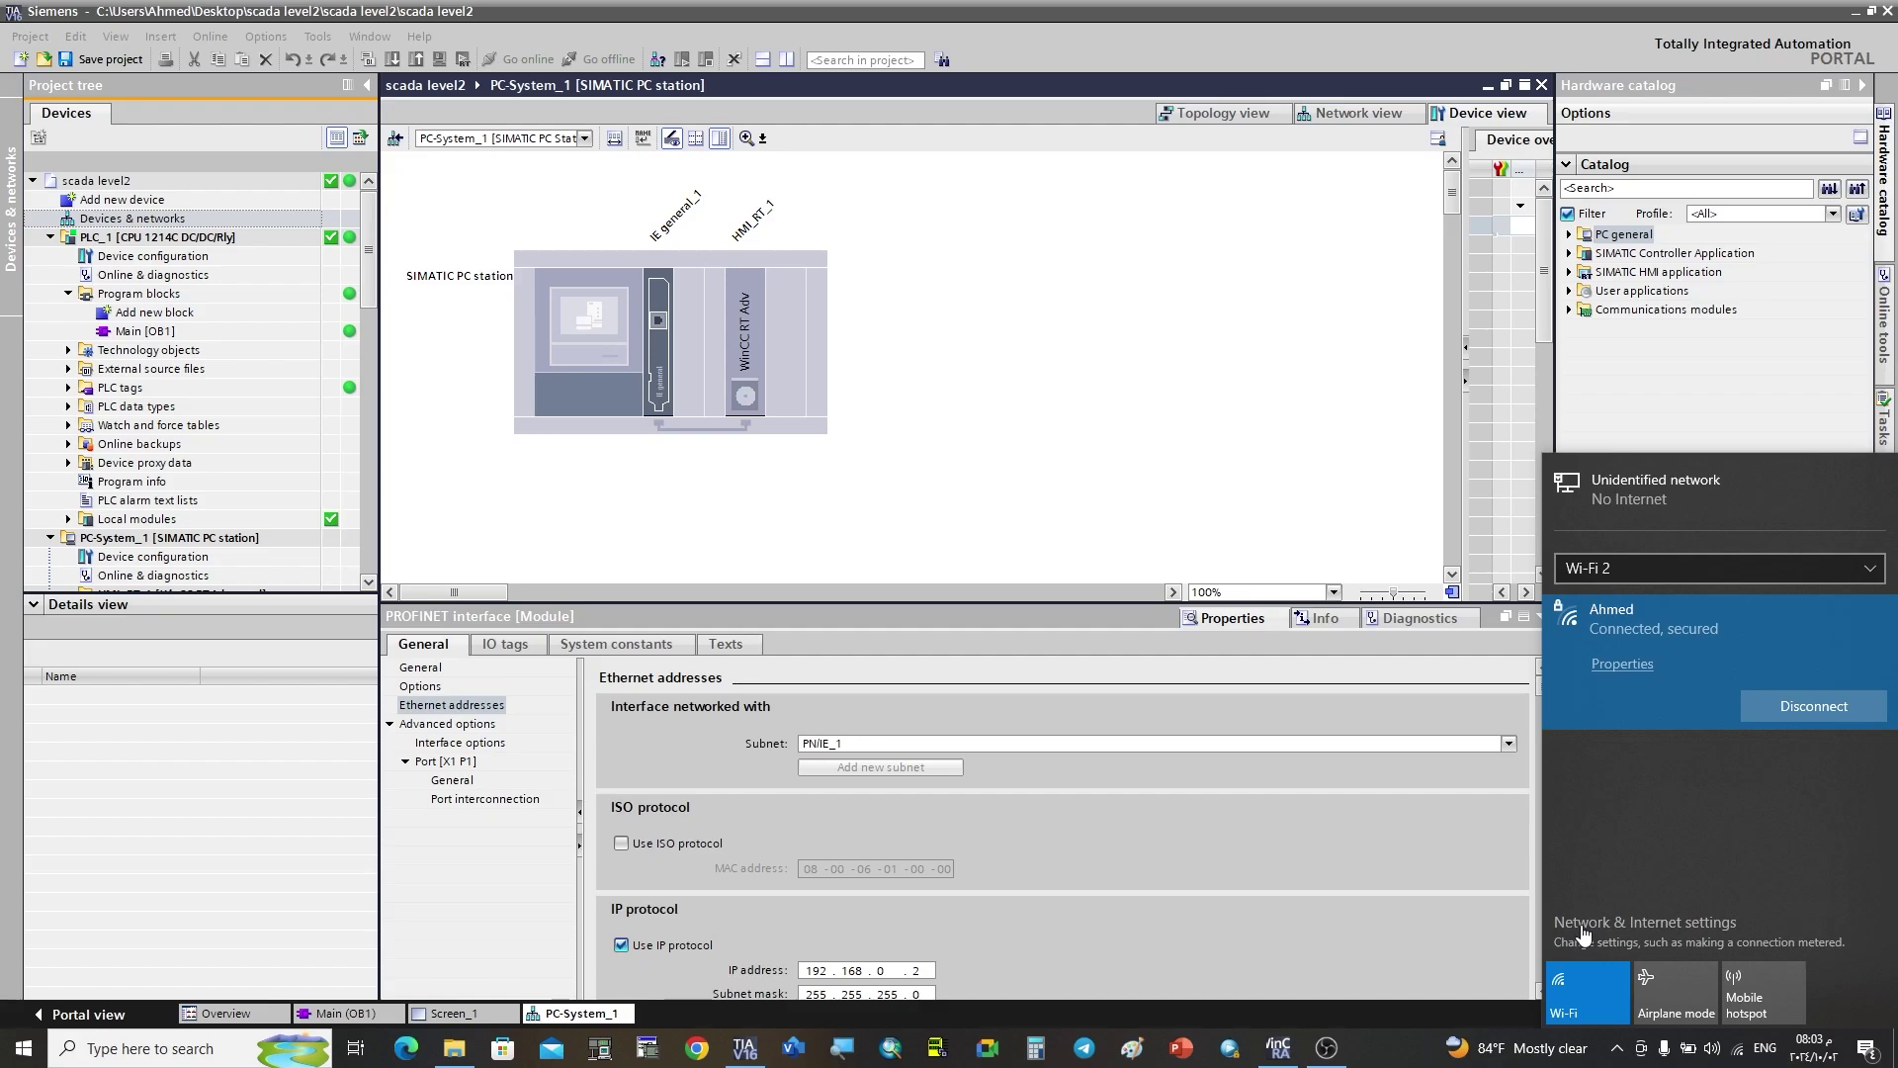
{"action": "left_click", "coordinate": [1580, 923]}
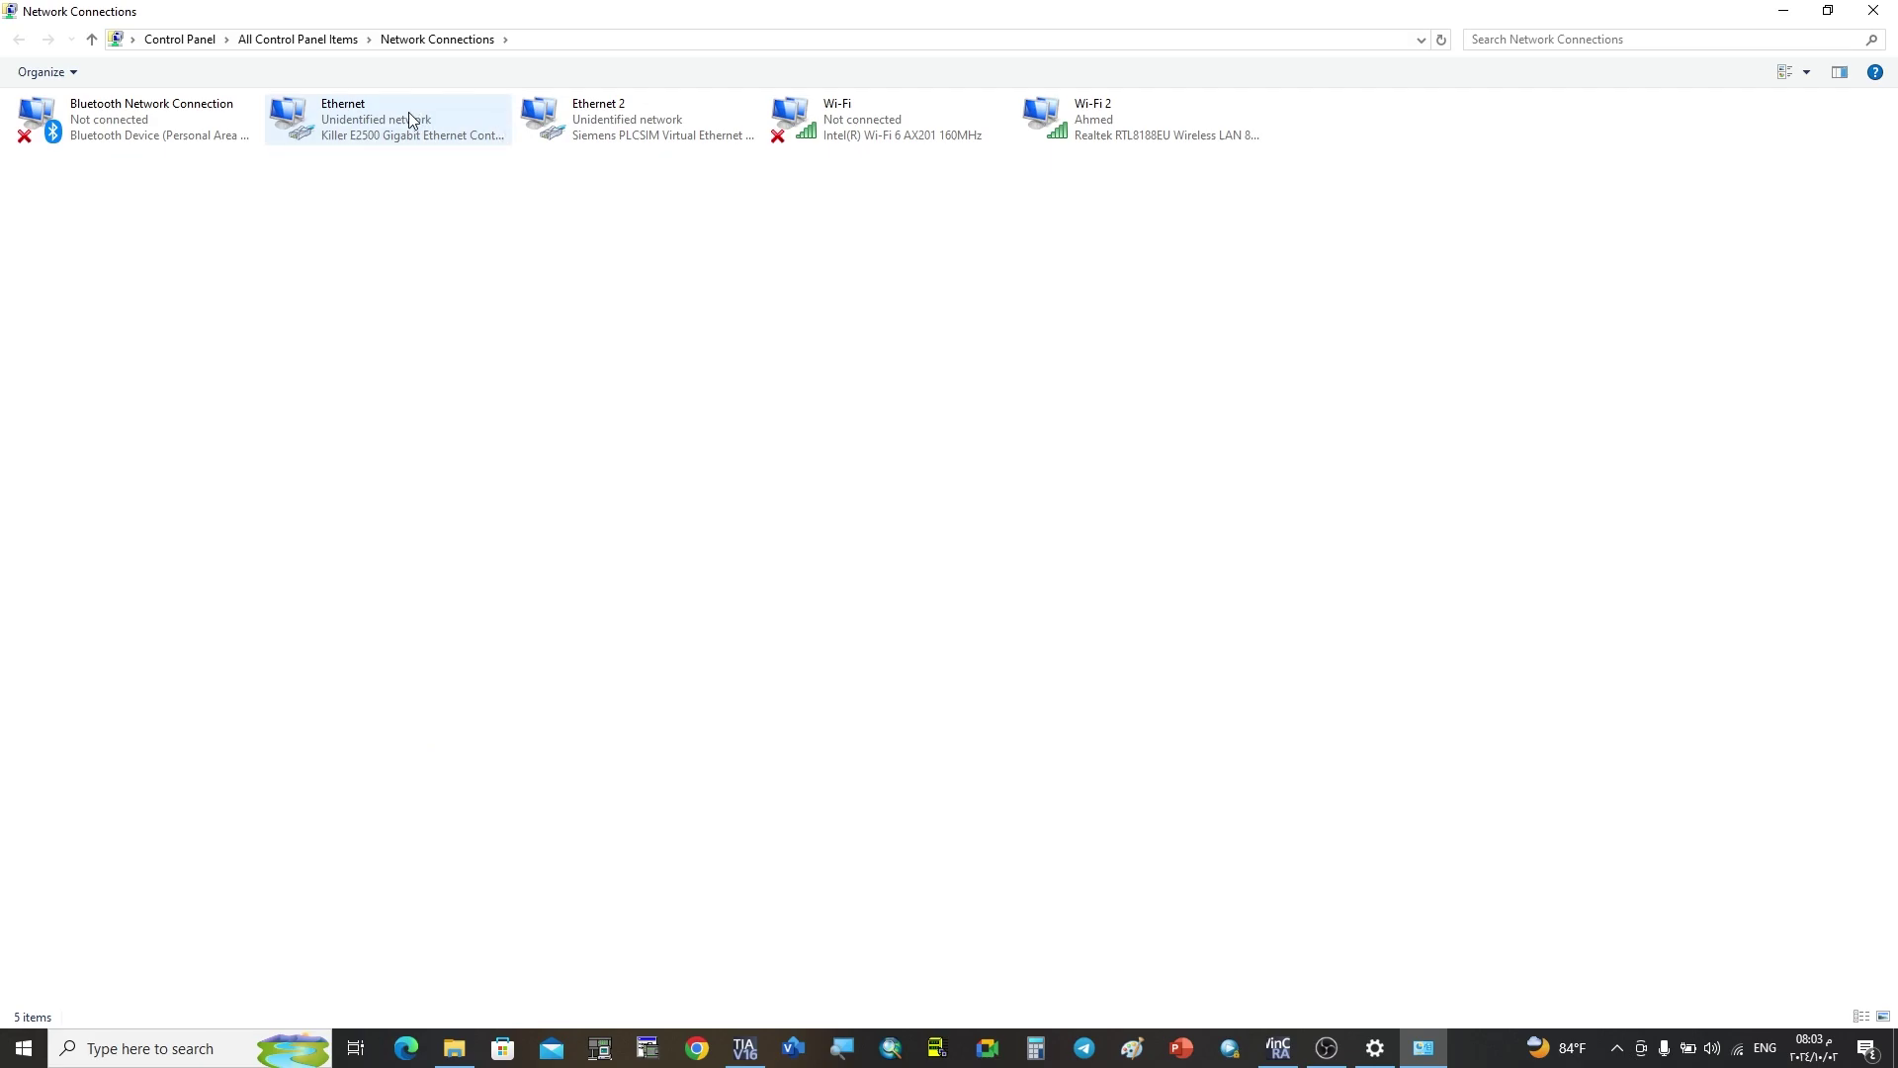
{"action": "double_click", "coordinate": [374, 129]}
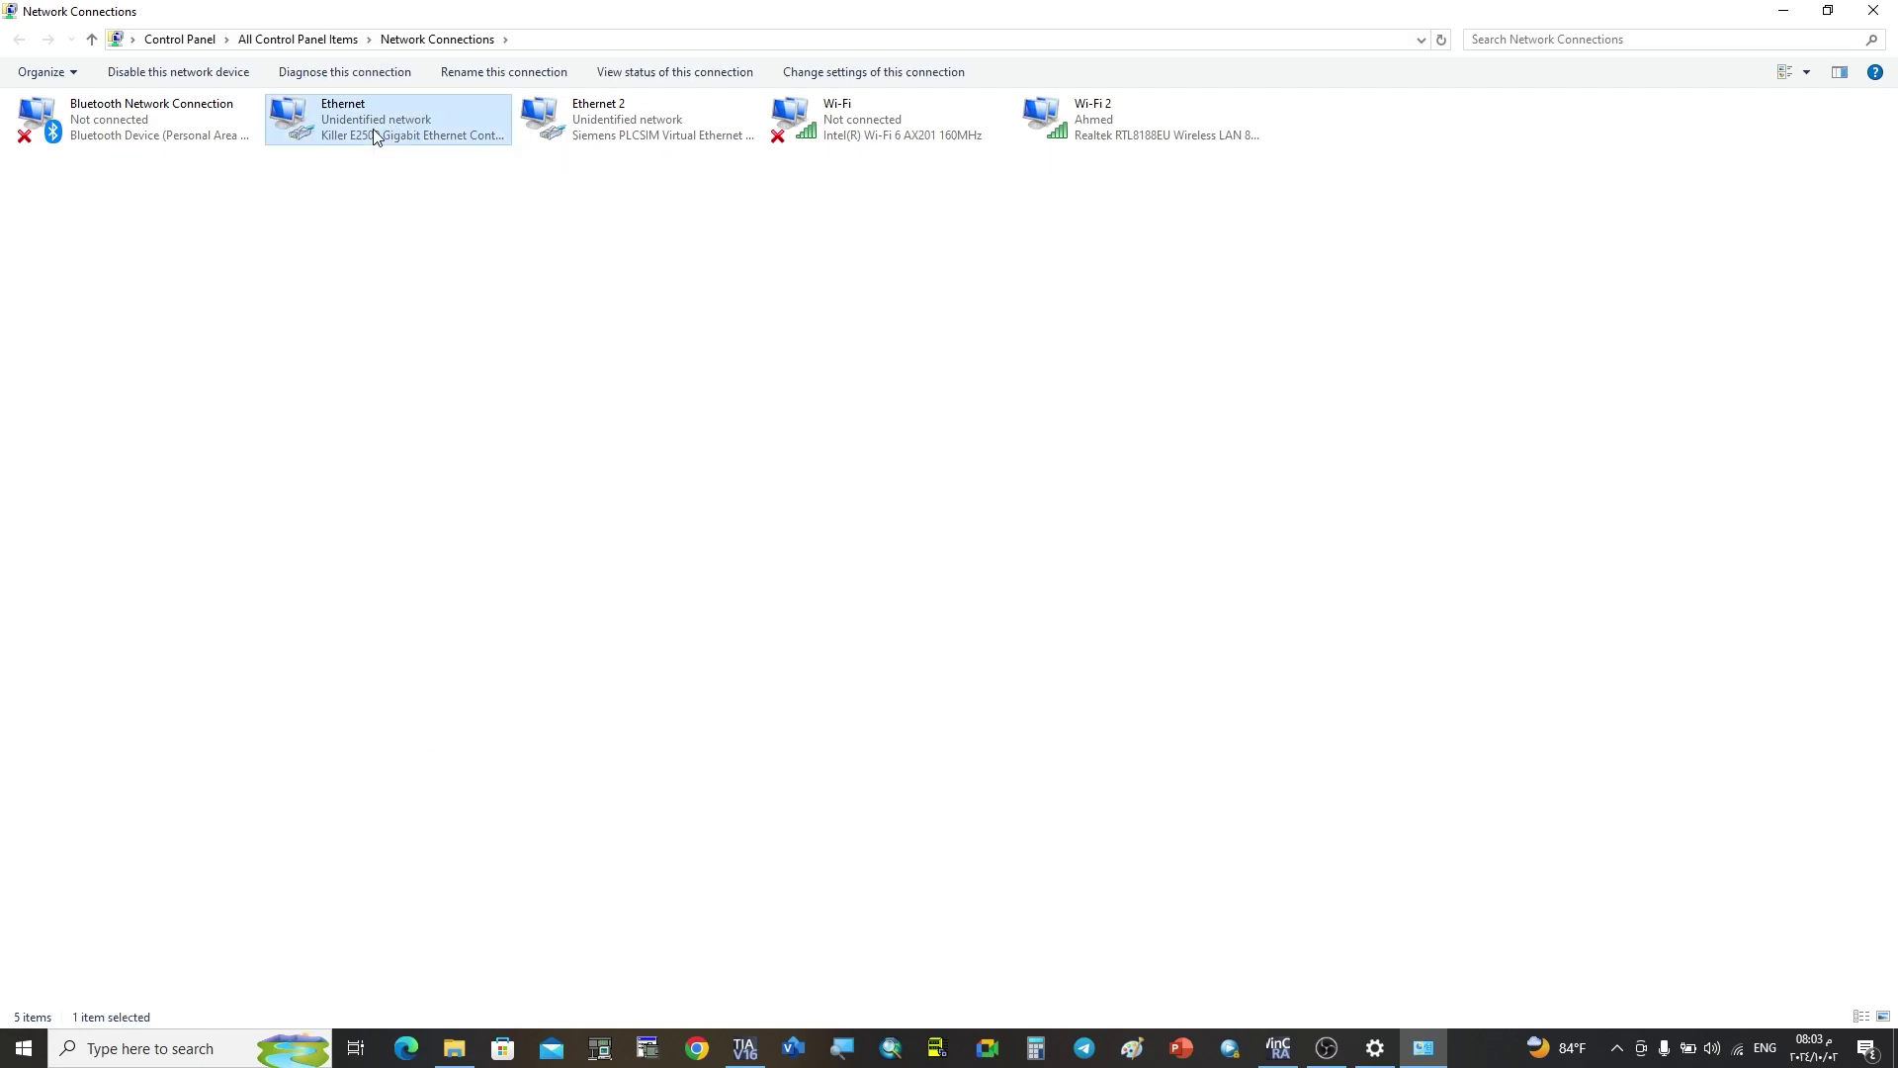
{"action": "left_click", "coordinate": [832, 687]}
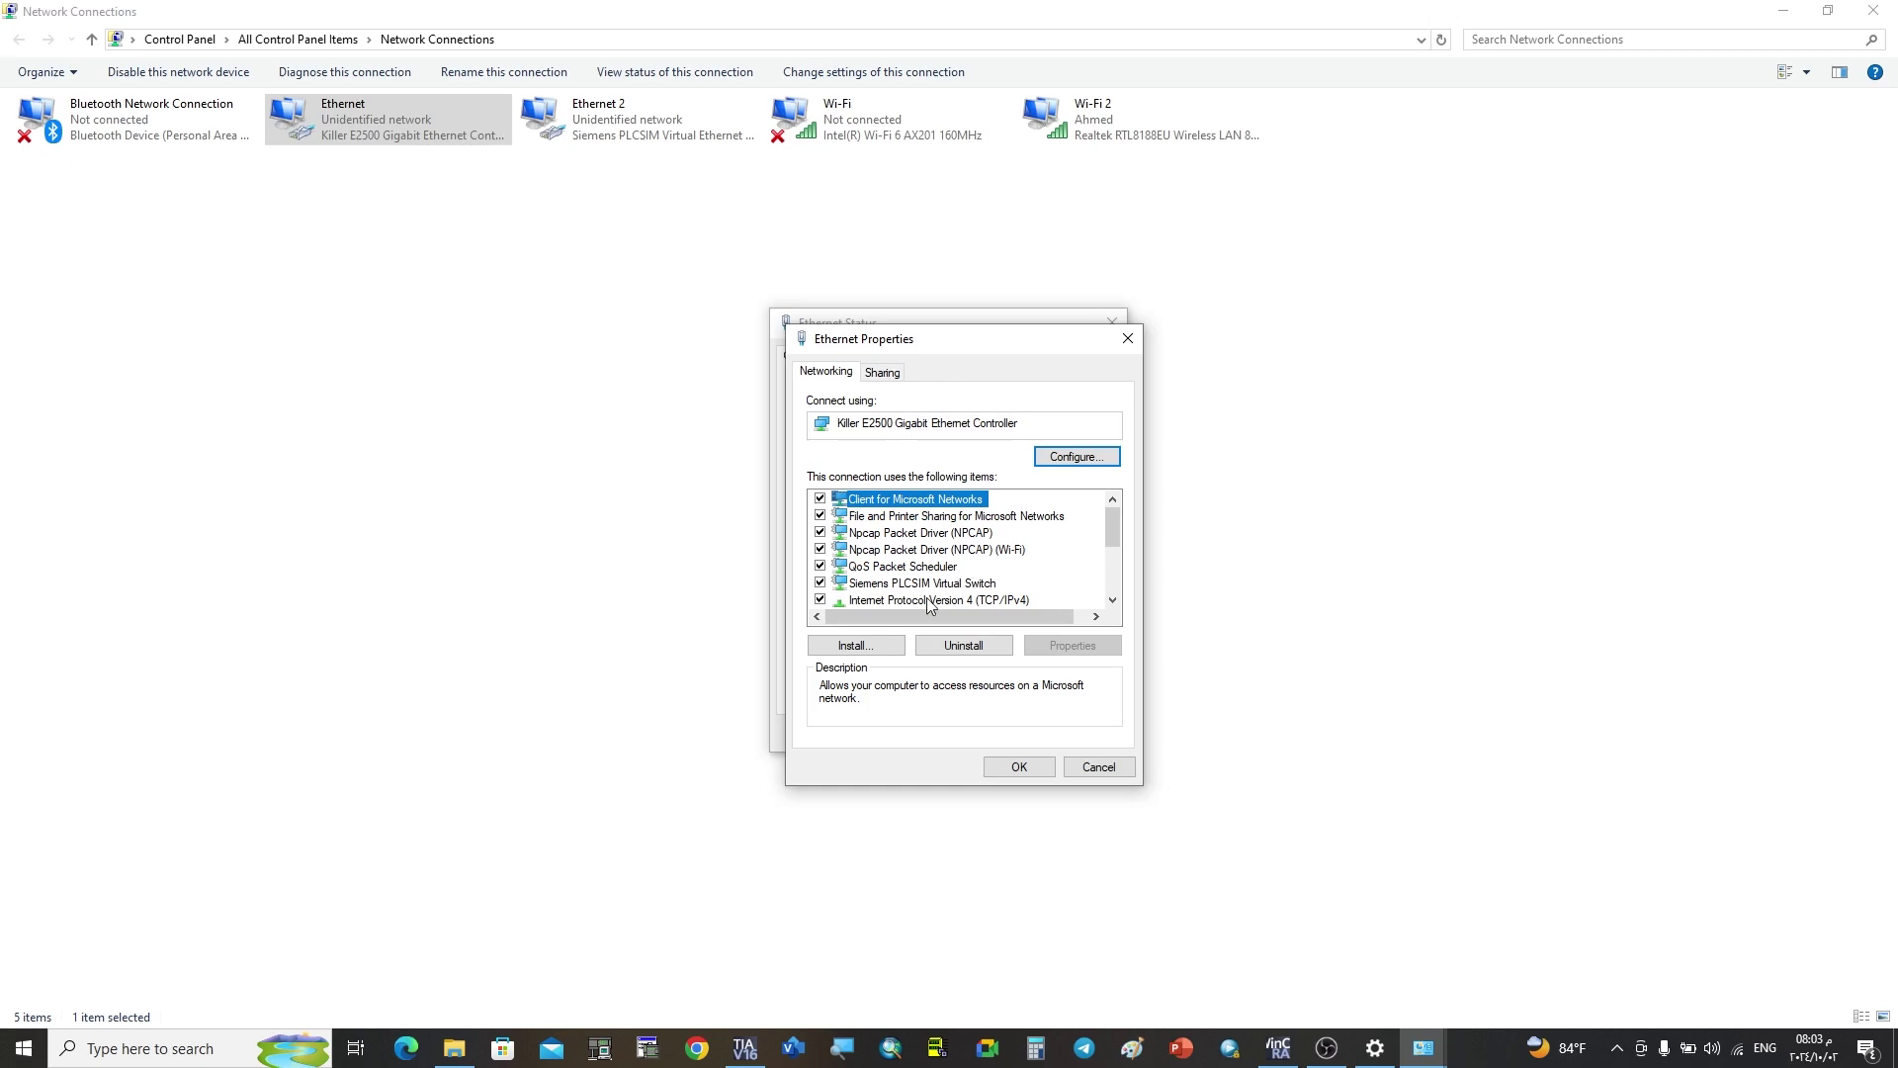
{"action": "left_click", "coordinate": [1111, 605]}
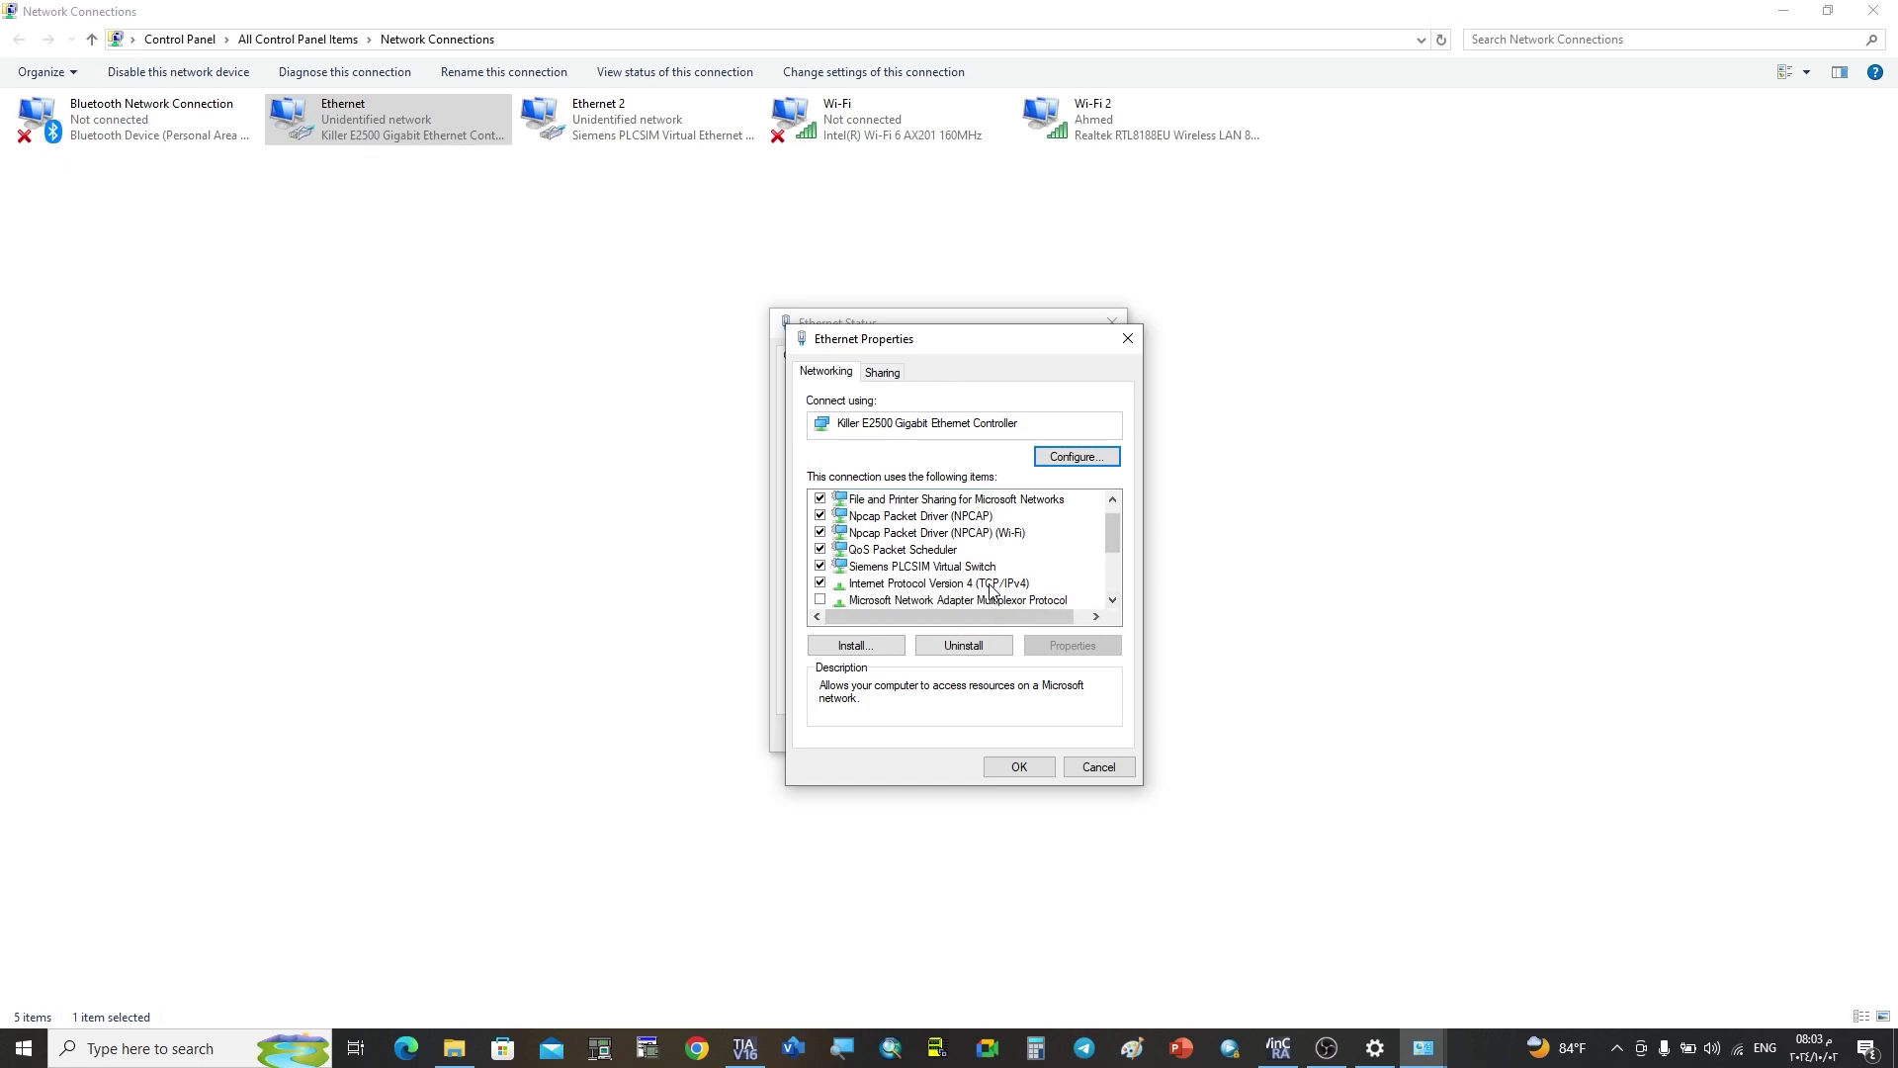
{"action": "left_click", "coordinate": [990, 586]}
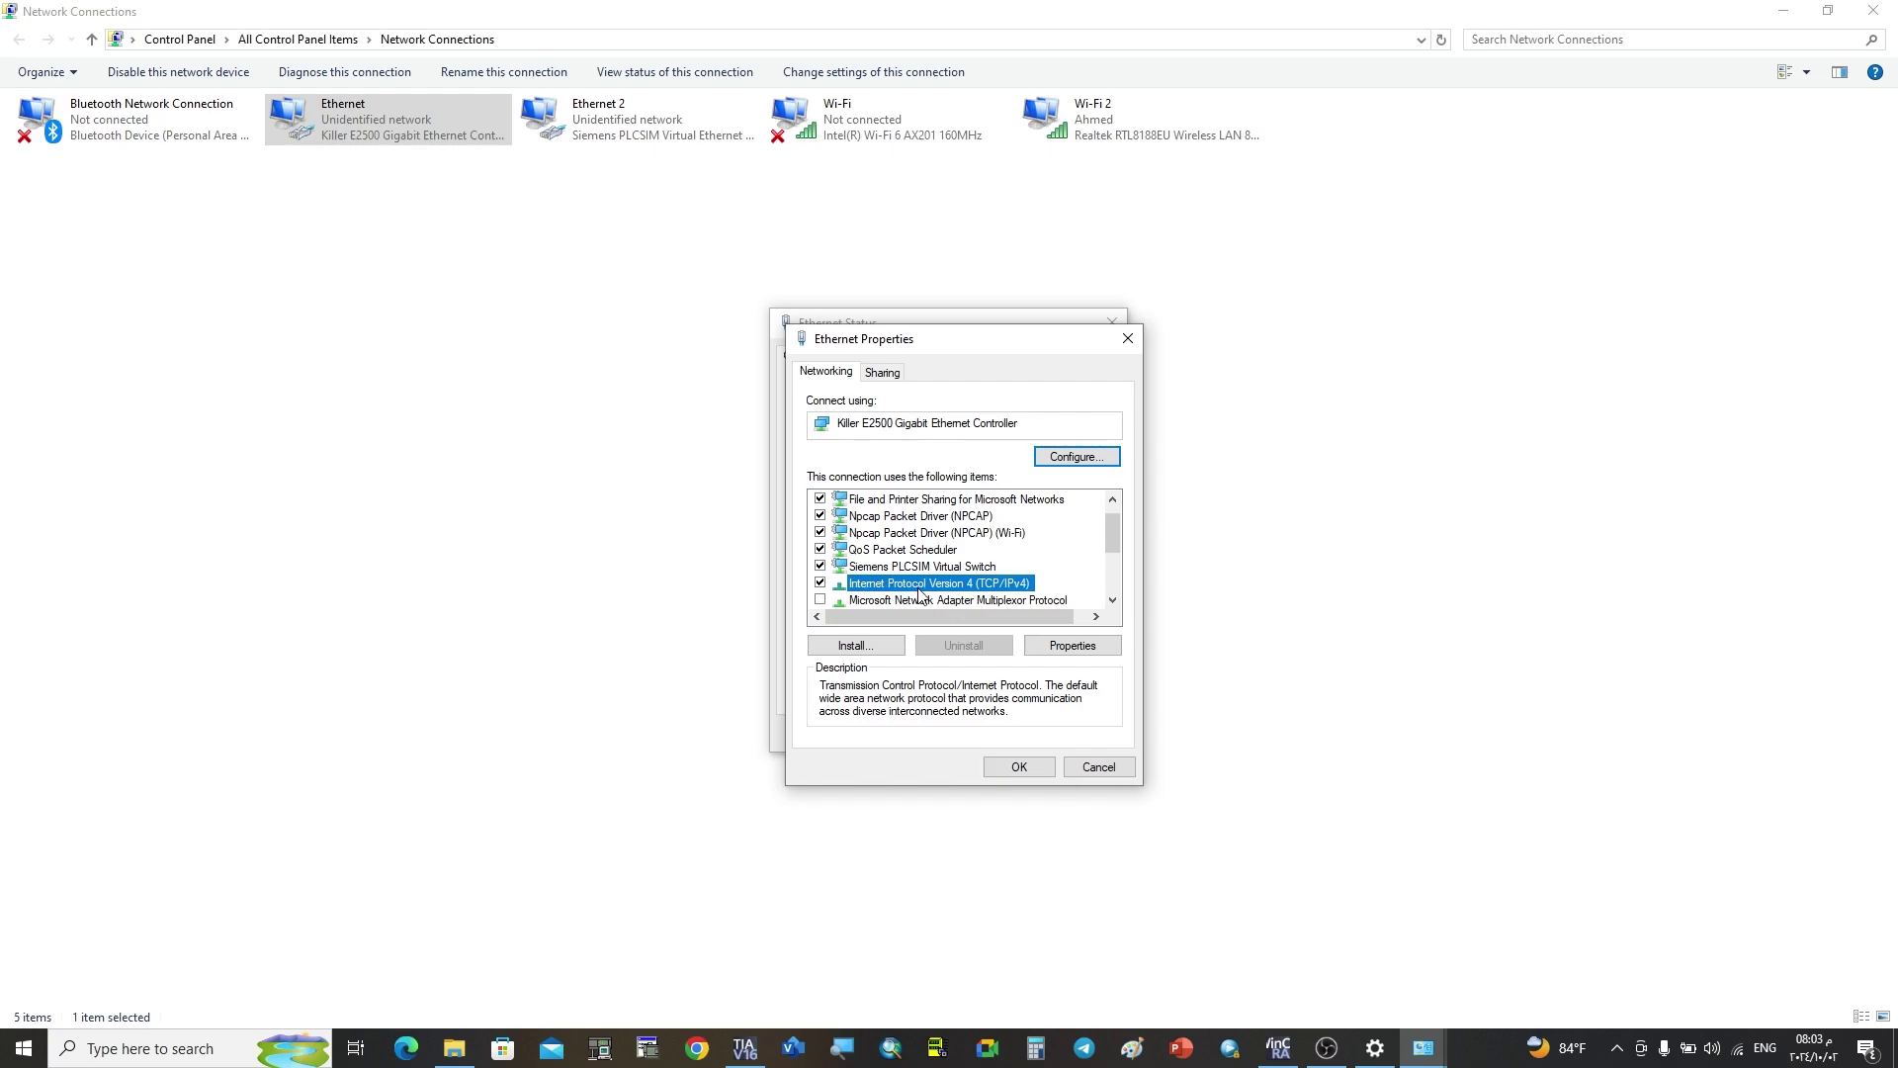
{"action": "double_click", "coordinate": [969, 588]}
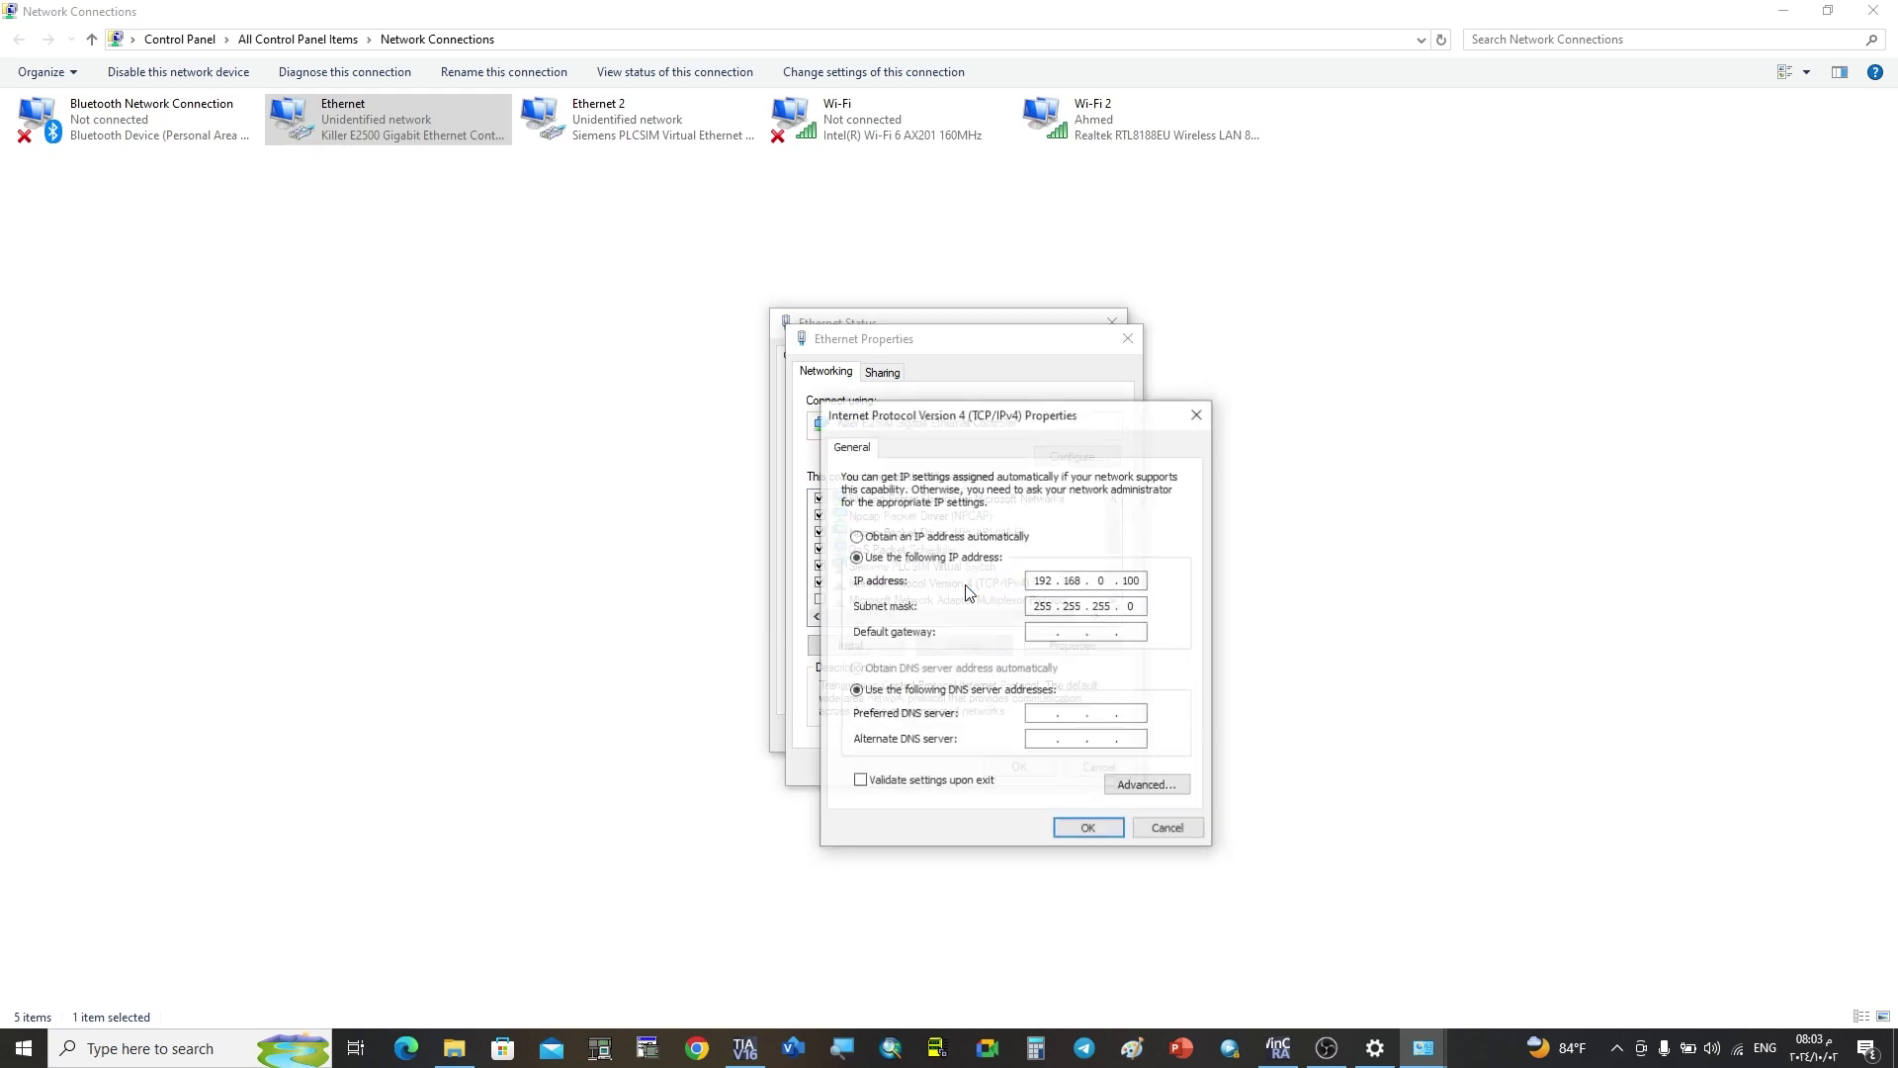
Examine each part of the Ethernet adapter's static IP address, then close the adapter dialogs and the Windows network settings.
{"action": "double_click", "coordinate": [1130, 580]}
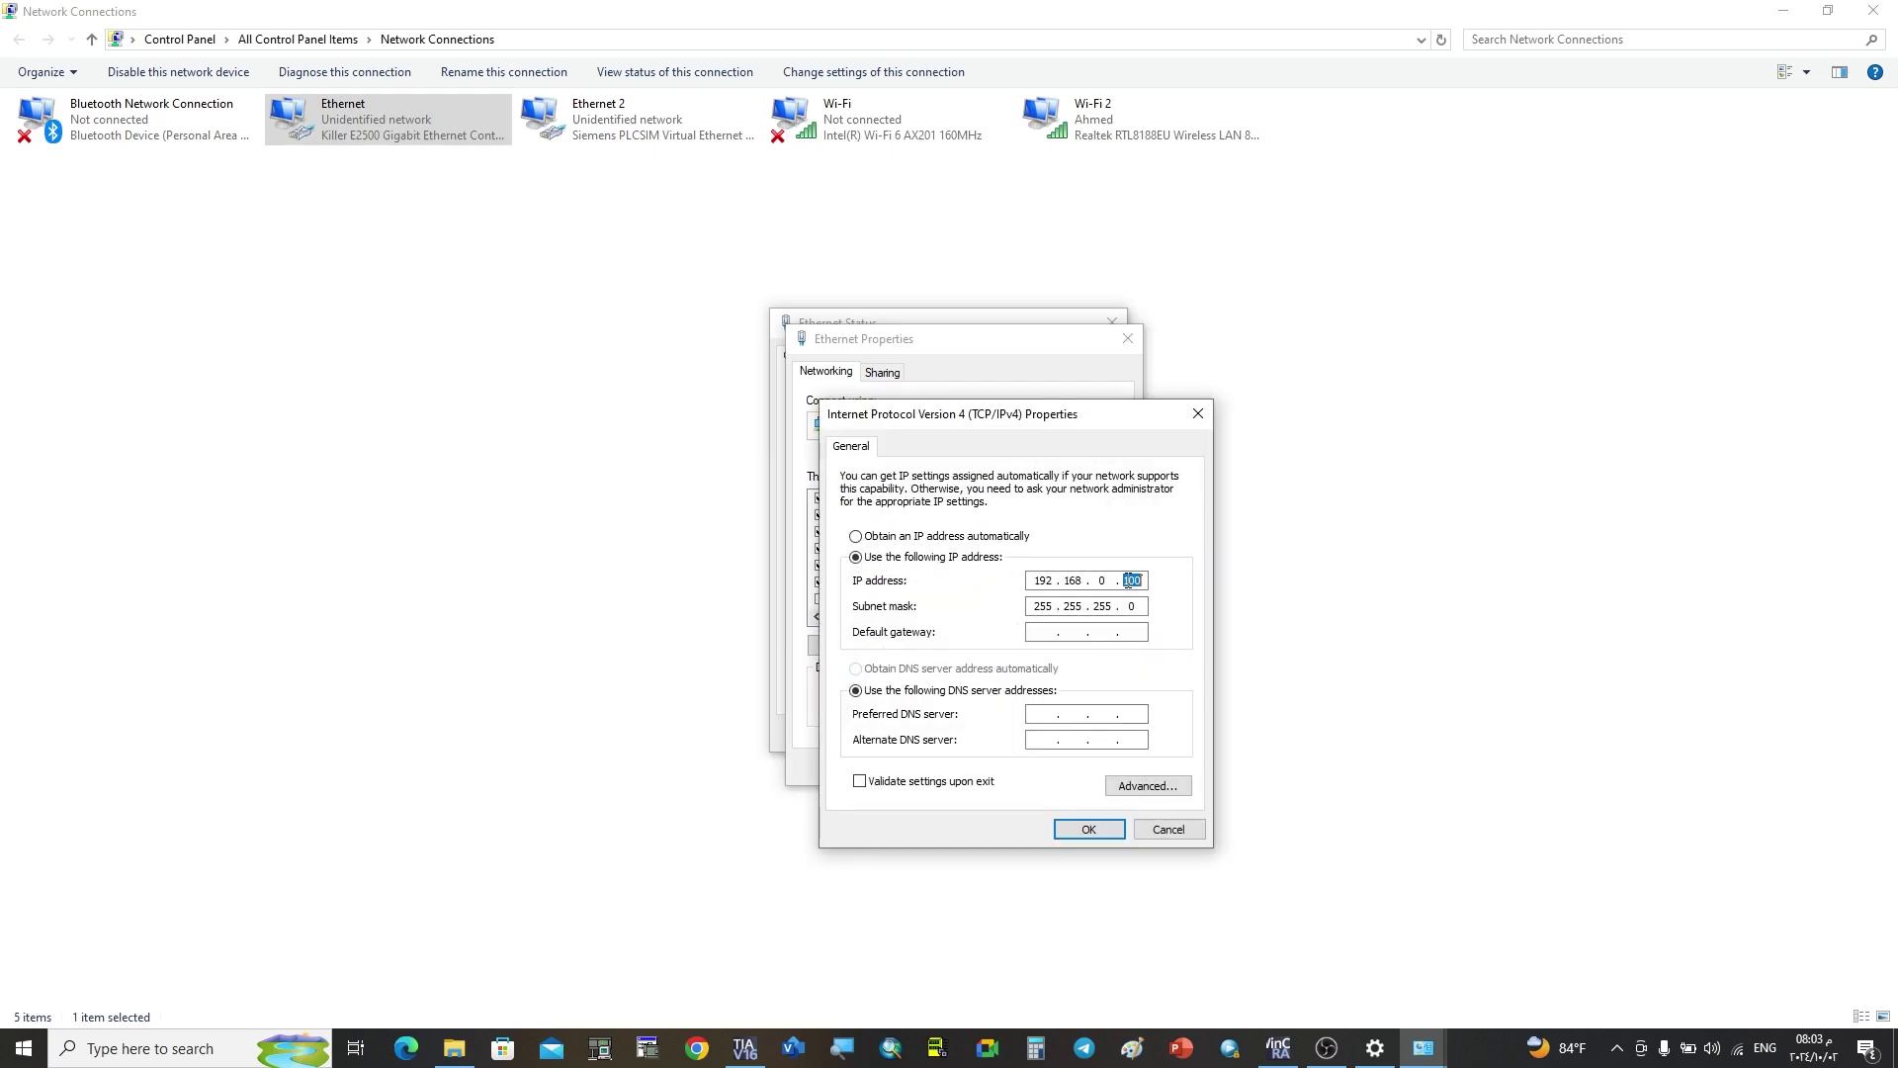
{"action": "double_click", "coordinate": [1043, 581]}
{"action": "double_click", "coordinate": [1074, 580]}
{"action": "double_click", "coordinate": [1106, 583]}
{"action": "double_click", "coordinate": [1124, 580]}
{"action": "left_click", "coordinate": [1110, 578]}
{"action": "double_click", "coordinate": [1043, 580]}
{"action": "double_click", "coordinate": [1073, 580]}
{"action": "left_click", "coordinate": [1103, 580]}
{"action": "left_click", "coordinate": [1104, 831]}
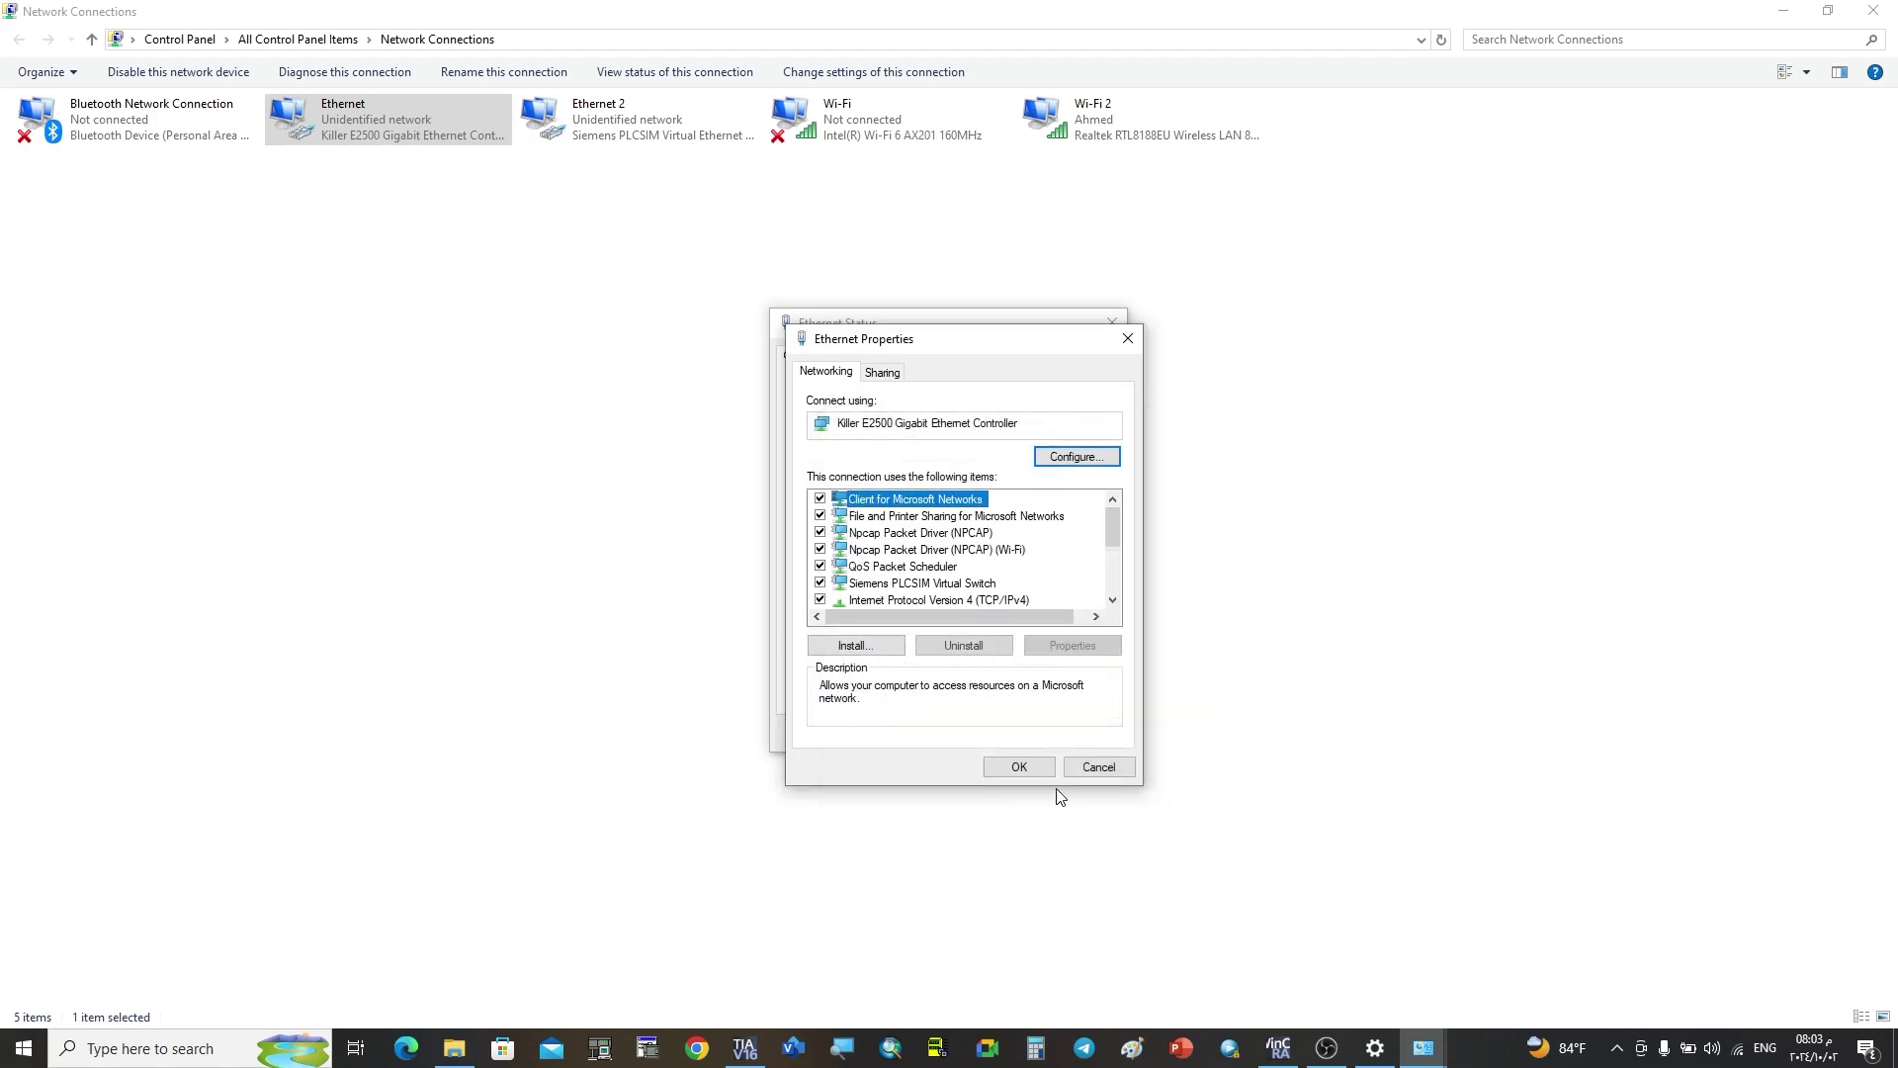
{"action": "left_click", "coordinate": [1020, 769]}
{"action": "left_click", "coordinate": [1090, 734]}
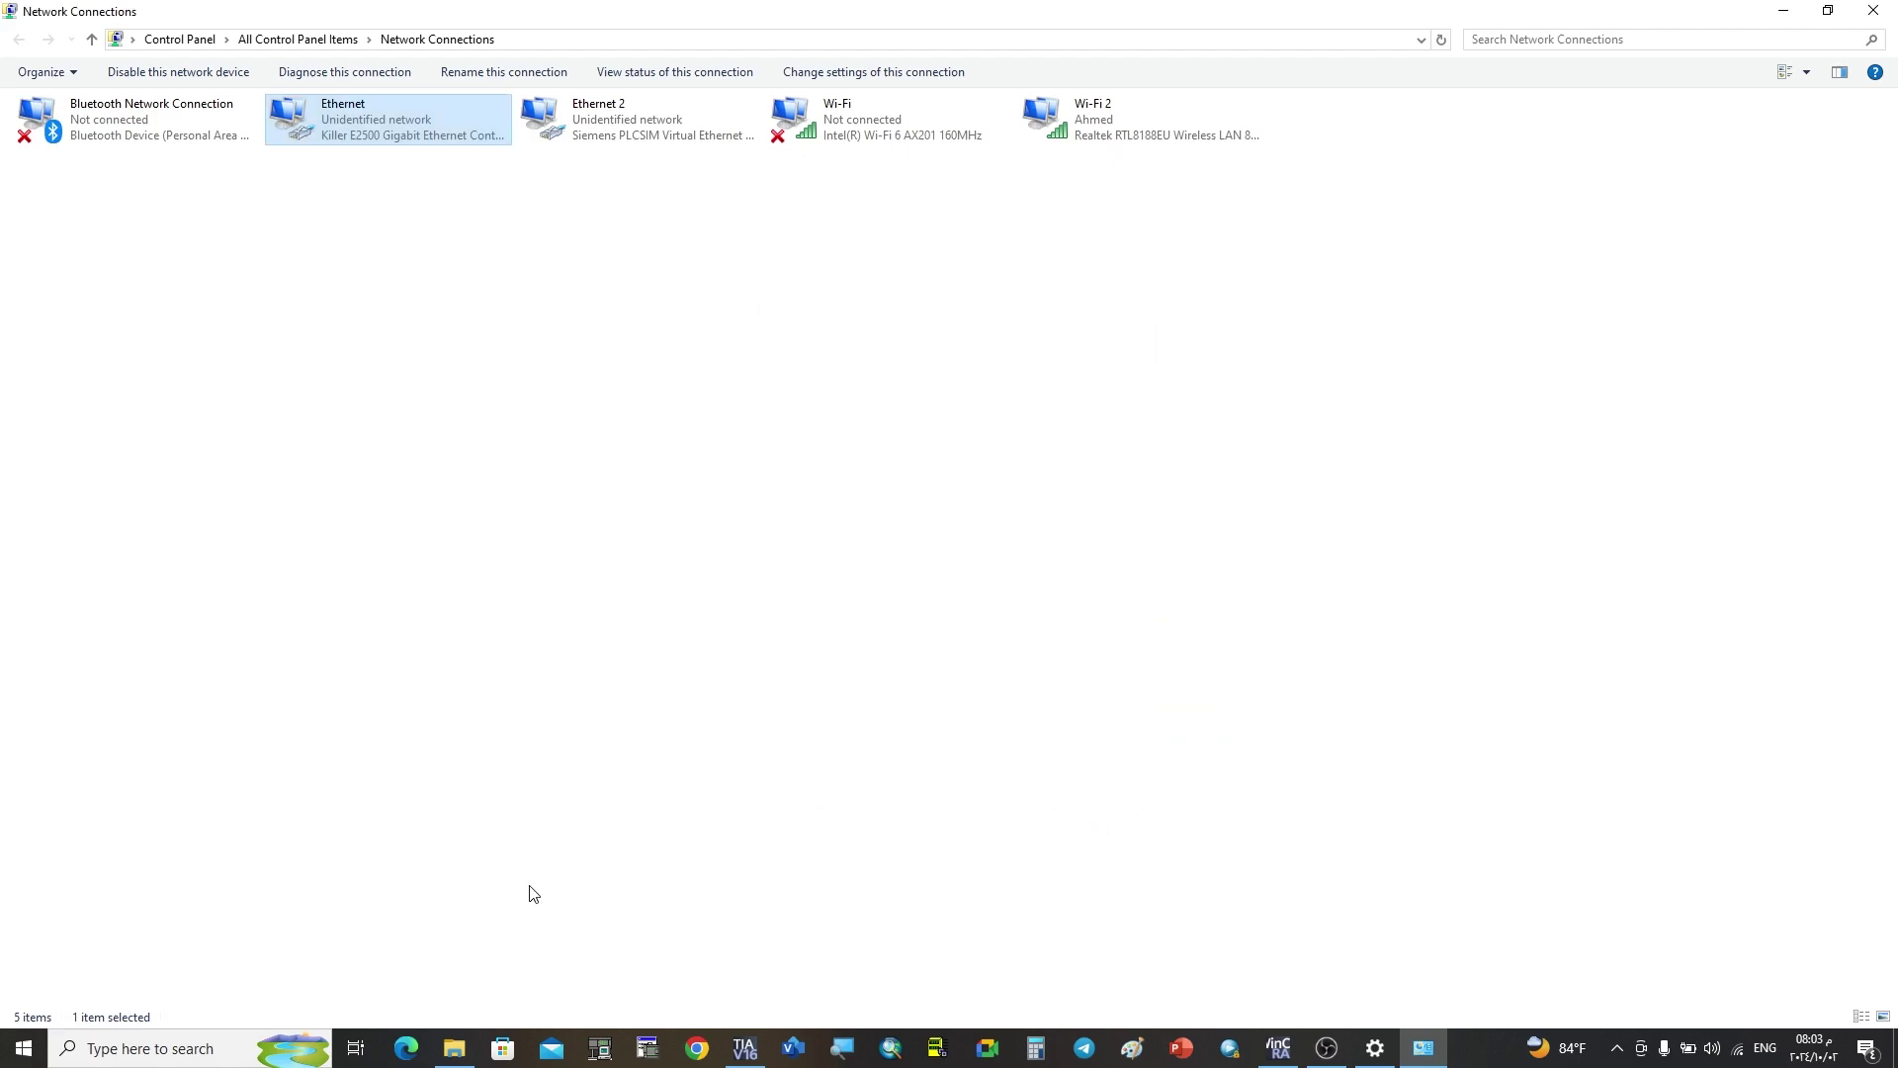
{"action": "left_click", "coordinate": [1874, 10]}
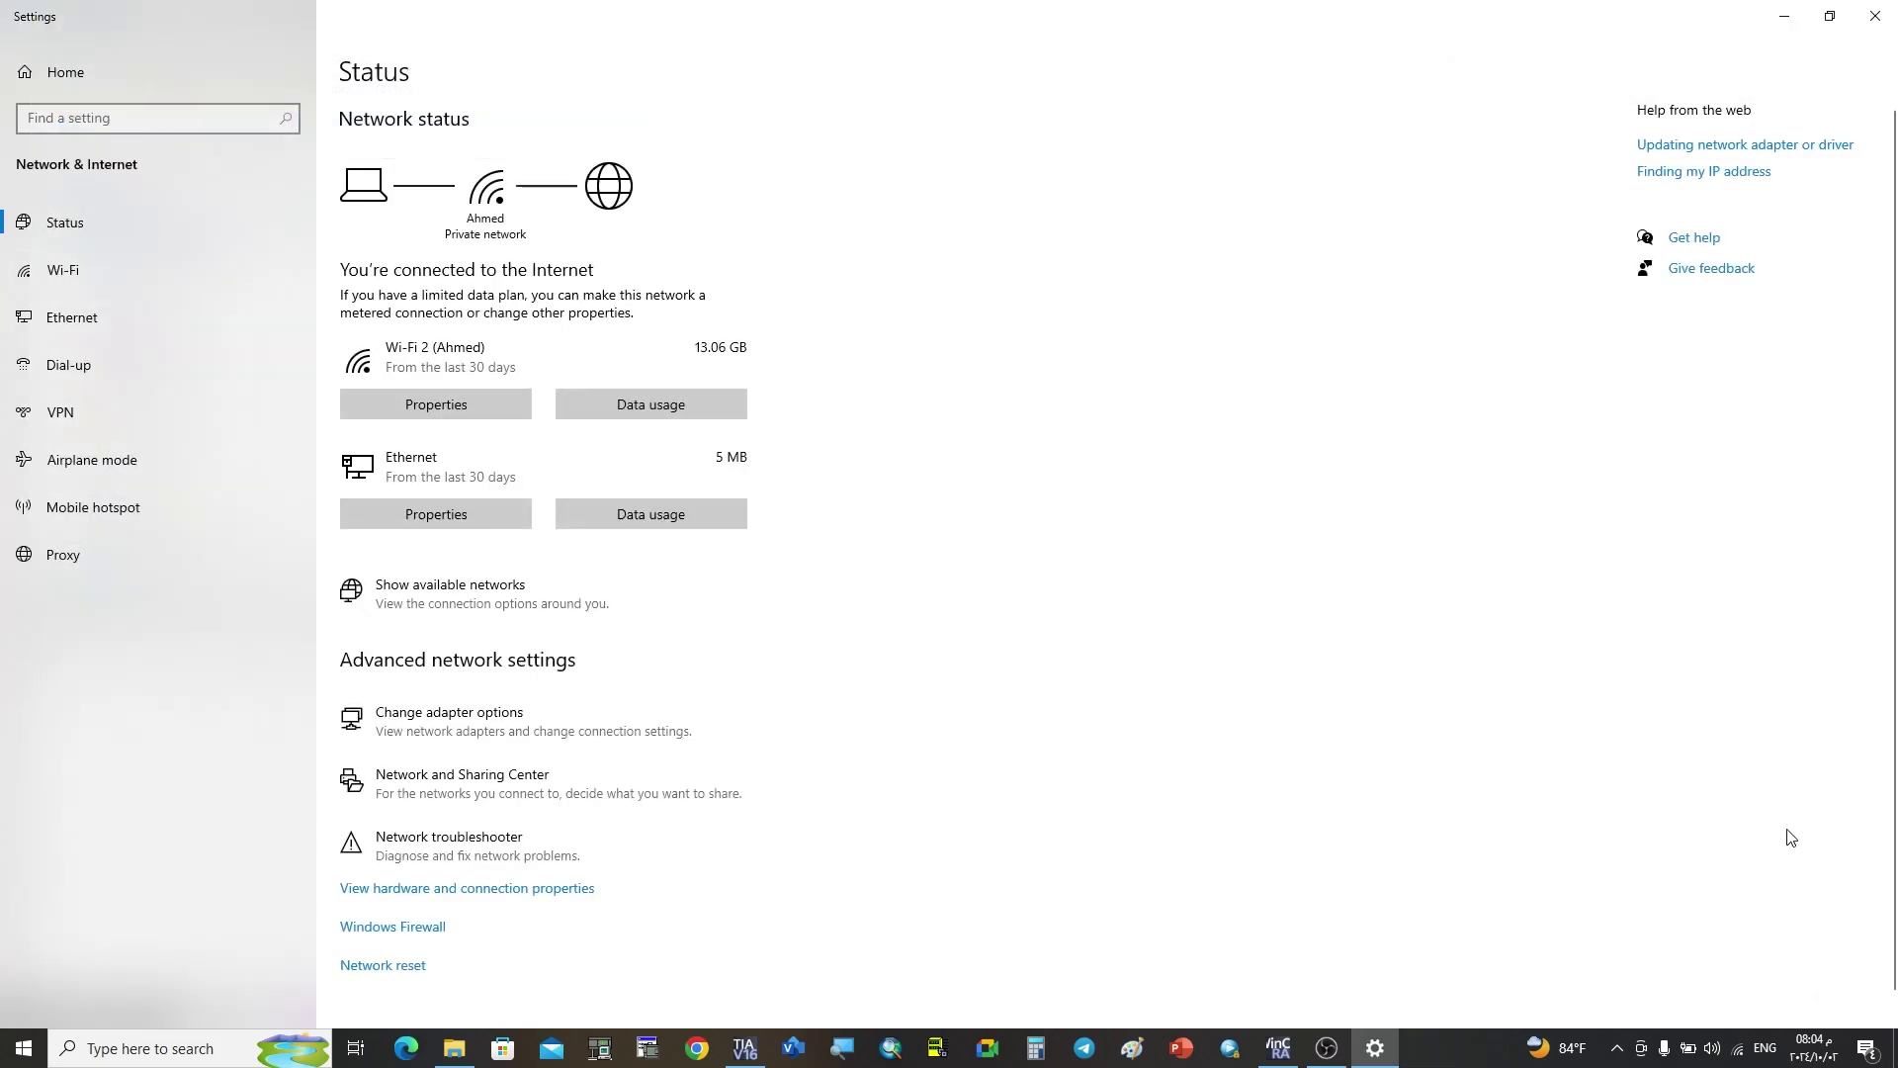
{"action": "left_click", "coordinate": [1874, 16]}
Open the Control Panel from the desktop, display its items as large icons, and open Set PG/PC Interface (32-bit).
{"action": "left_click", "coordinate": [1893, 1048]}
{"action": "double_click", "coordinate": [37, 342]}
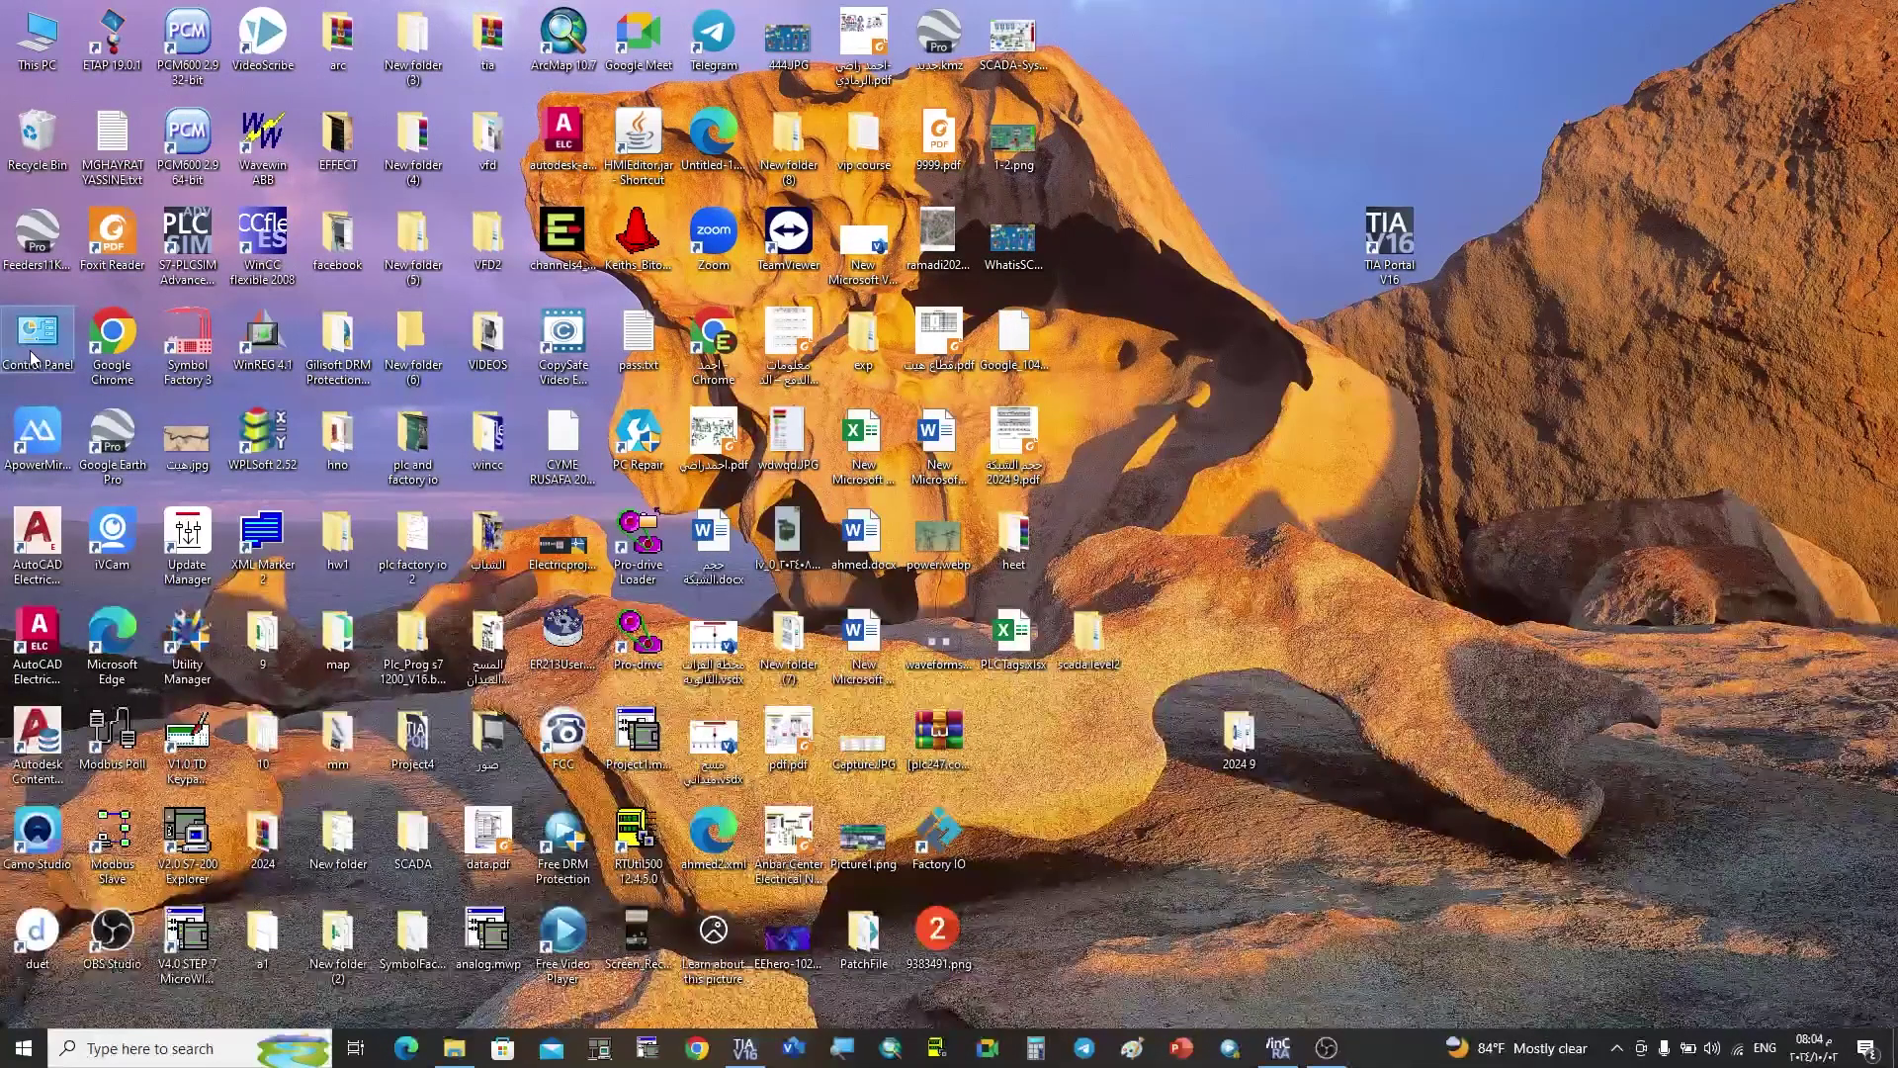
{"action": "left_click", "coordinate": [1772, 89]}
{"action": "left_click", "coordinate": [1775, 114]}
{"action": "left_click", "coordinate": [1251, 89]}
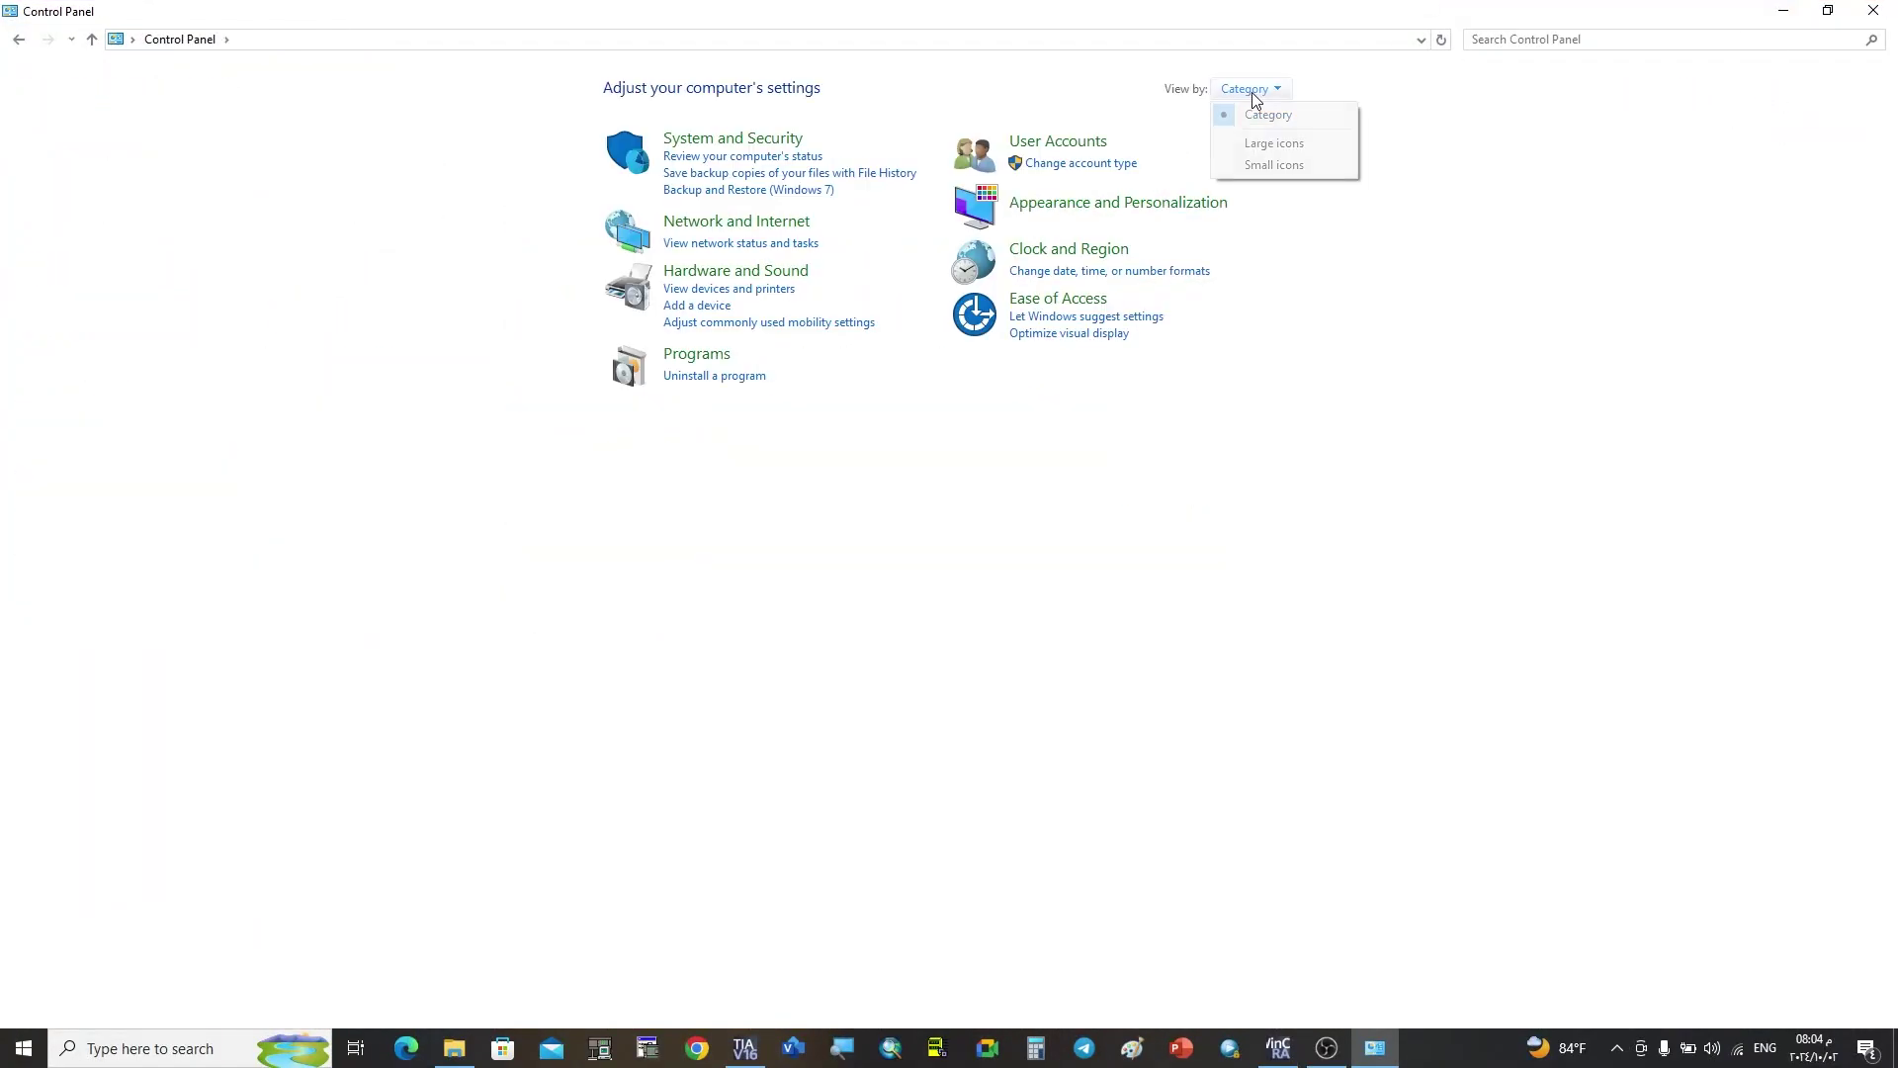
{"action": "left_click", "coordinate": [1260, 140]}
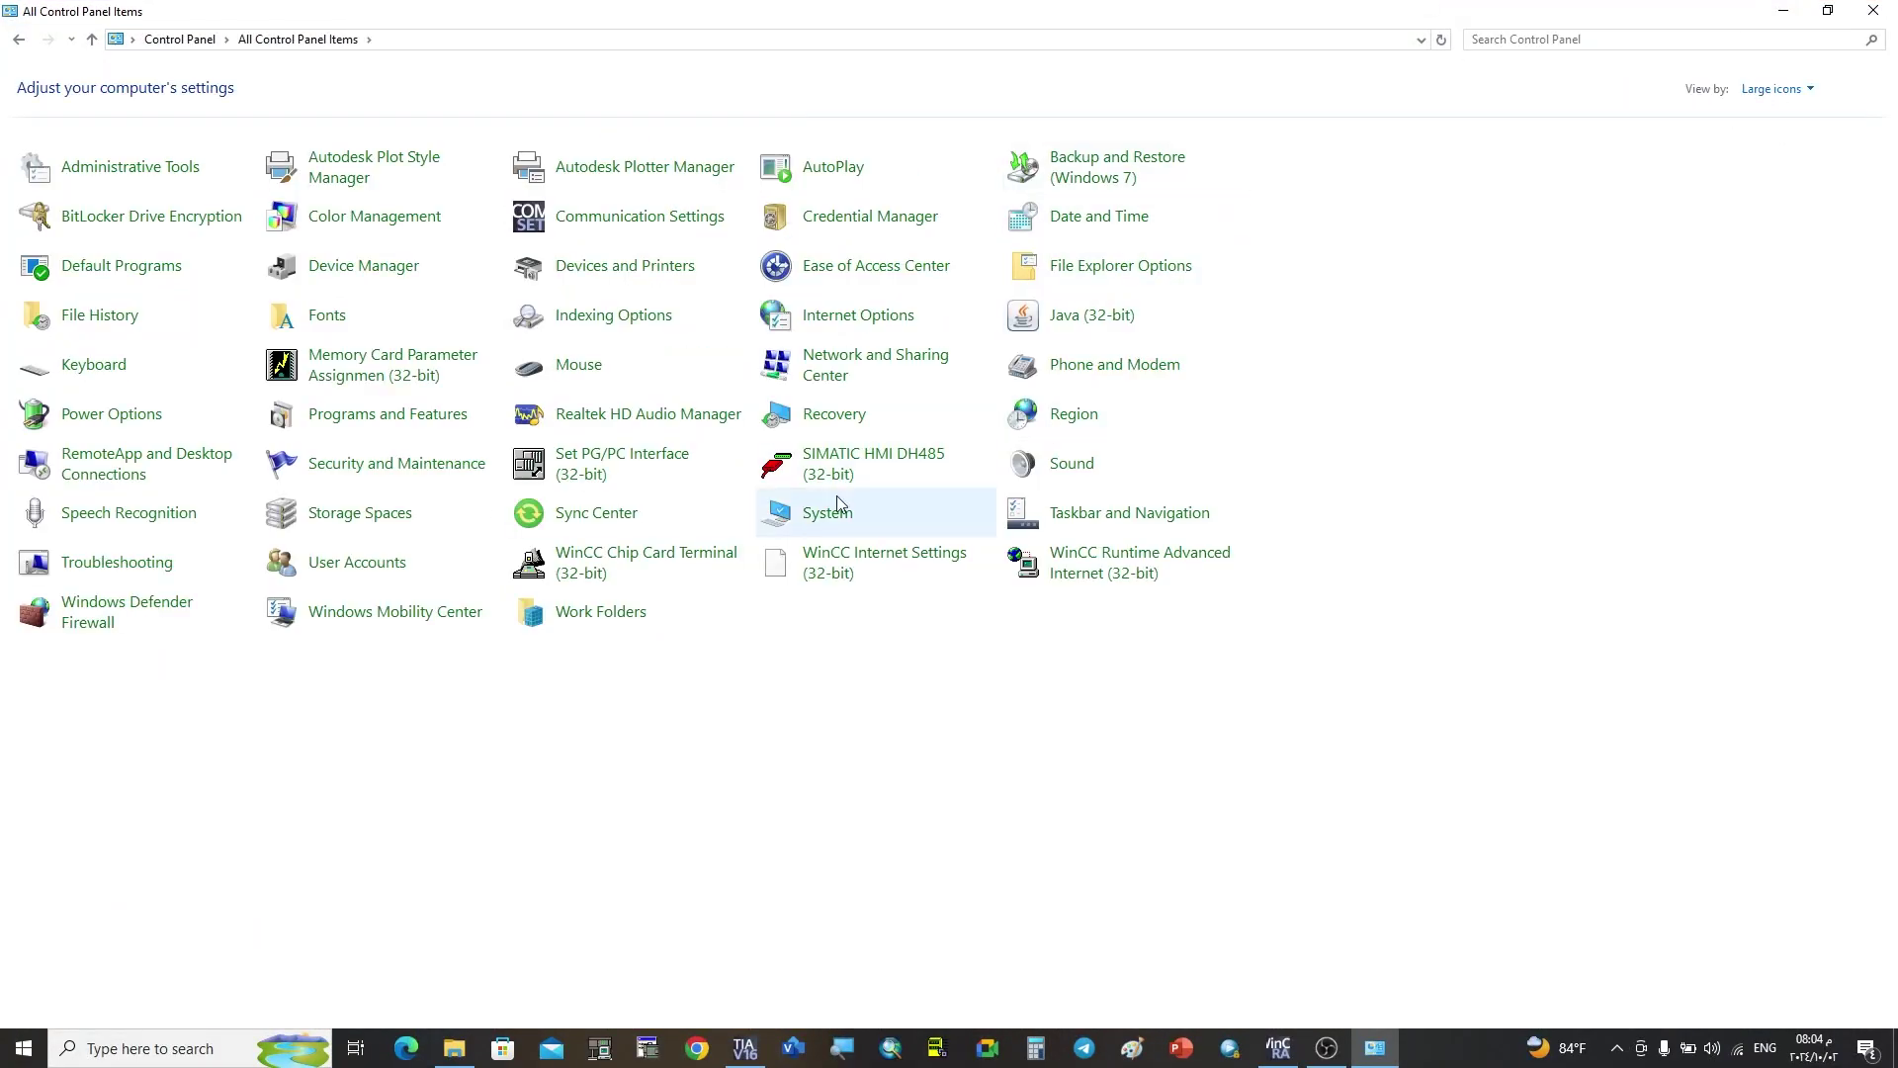
{"action": "left_click", "coordinate": [600, 464]}
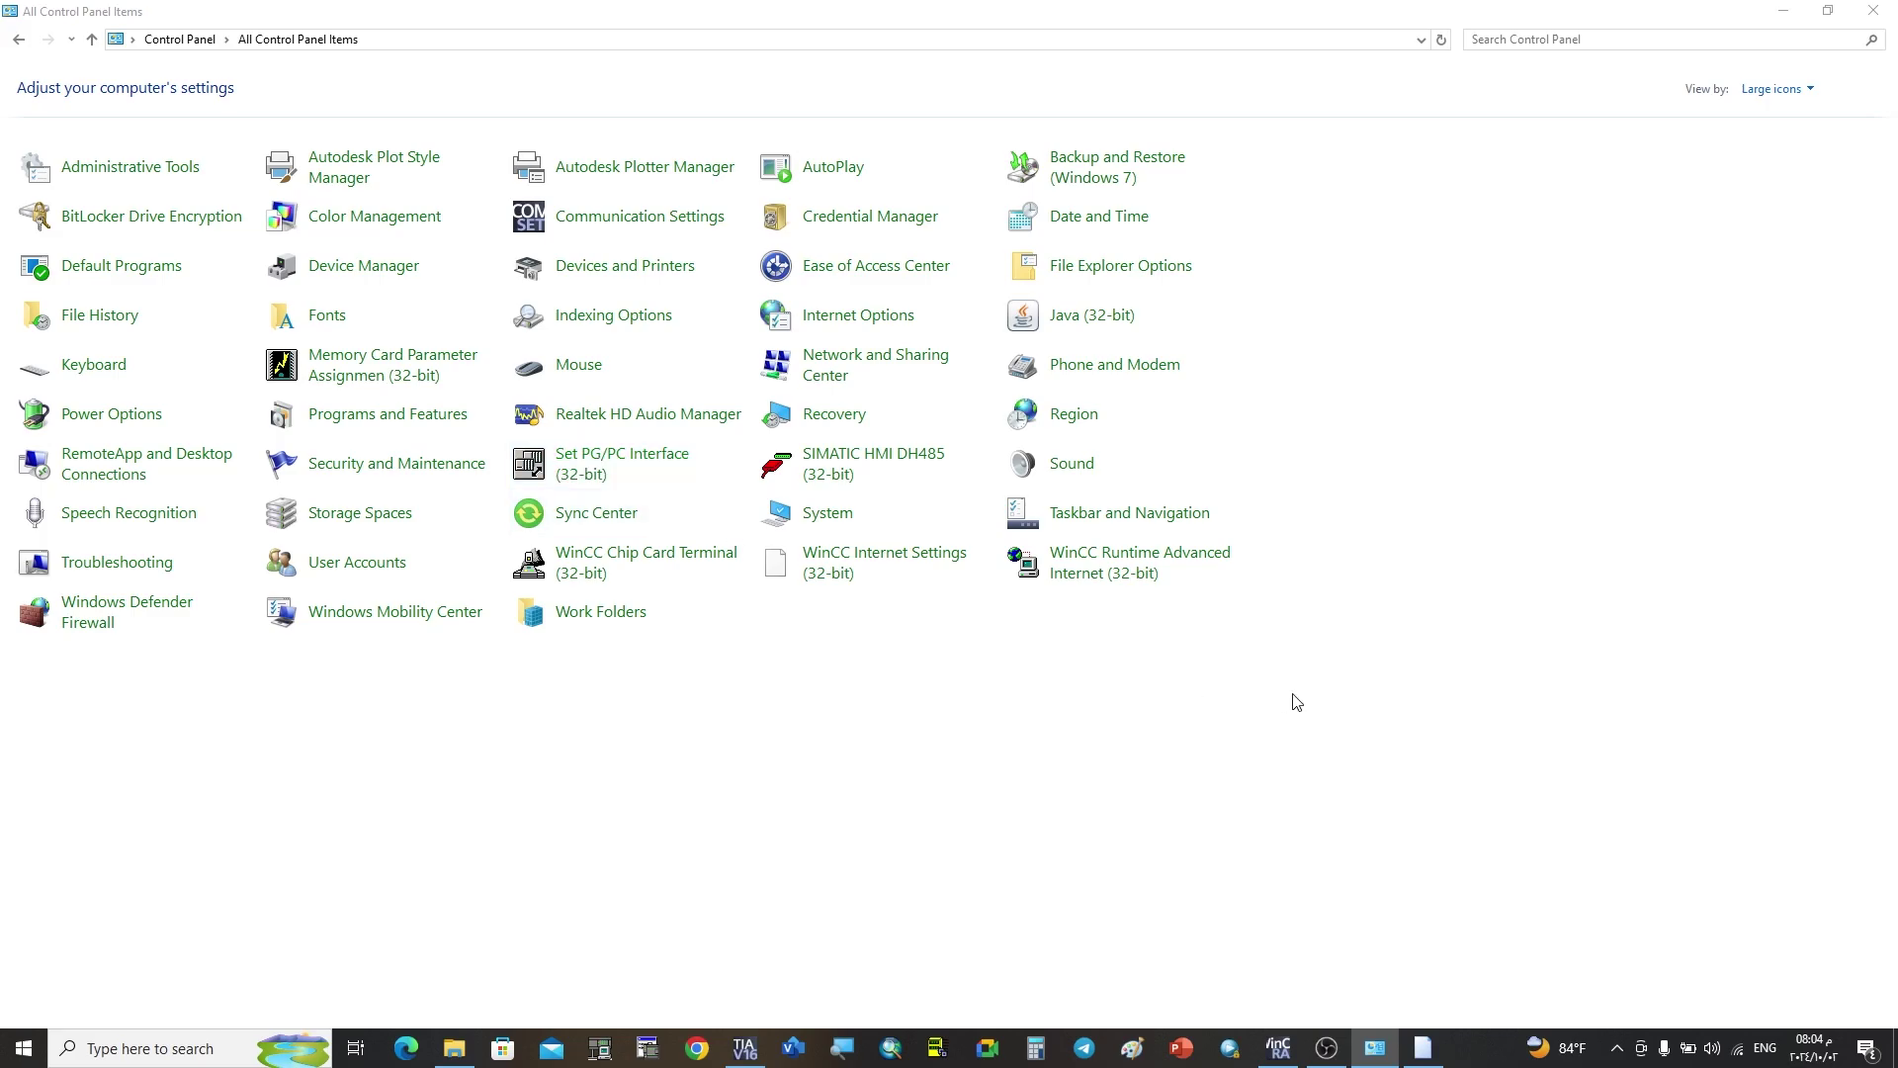
Select S7ONLINE (STEP 7) as the access point of the application.
{"action": "left_click_drag", "start_coordinate": [832, 307], "coordinate": [507, 411]}
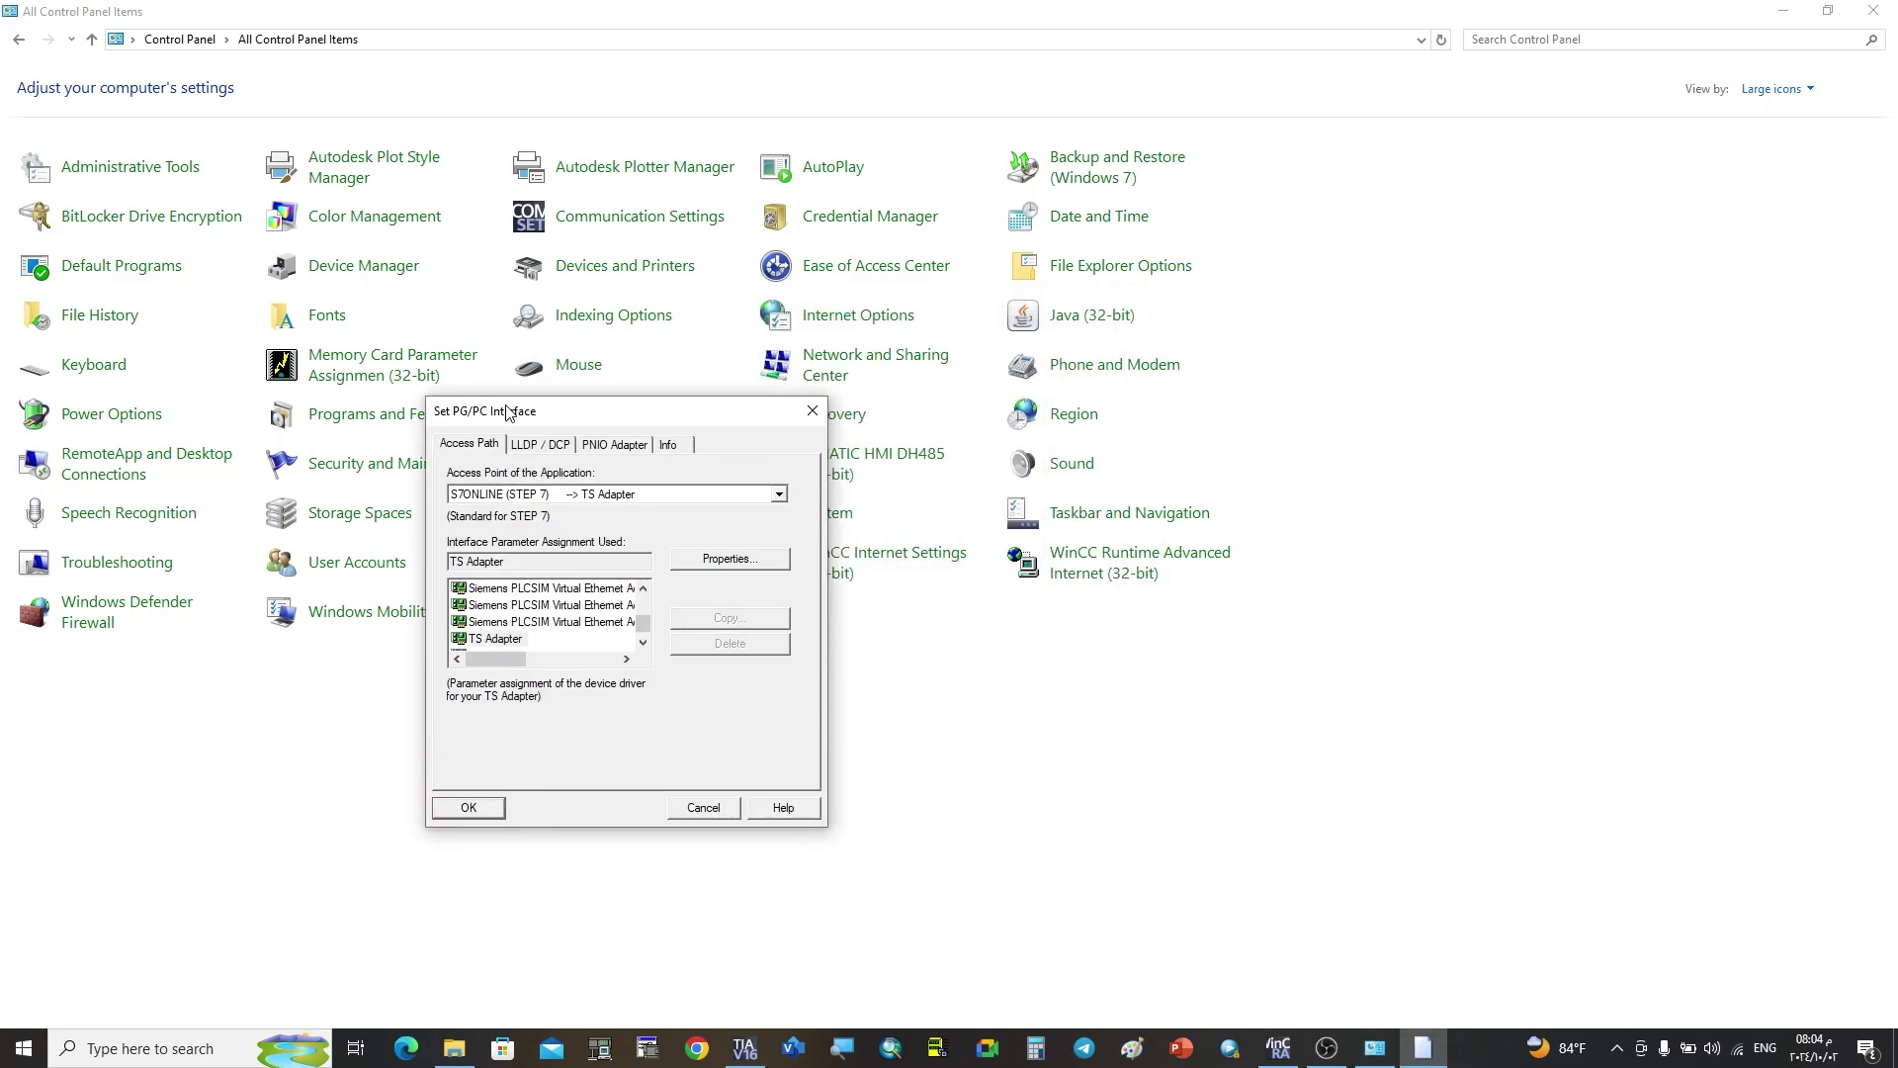
{"action": "left_click", "coordinate": [543, 498]}
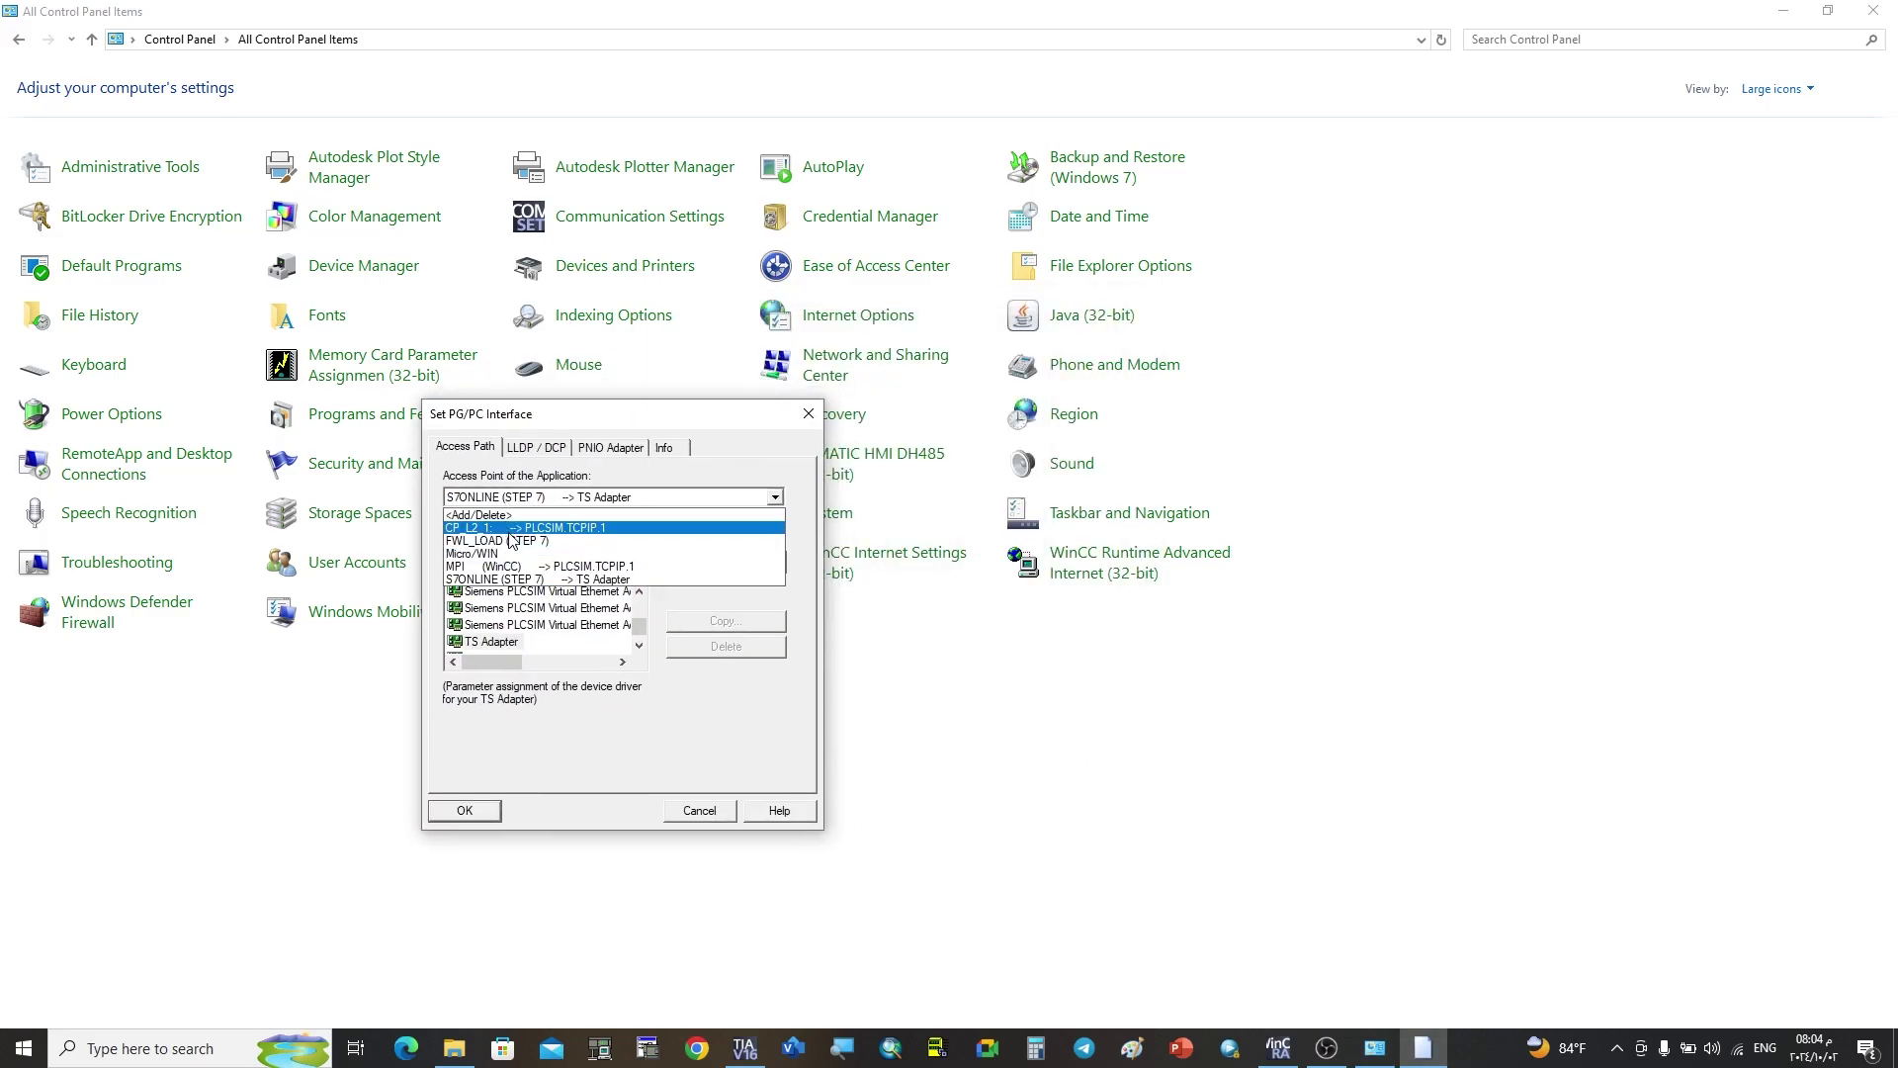
{"action": "left_click", "coordinate": [471, 581]}
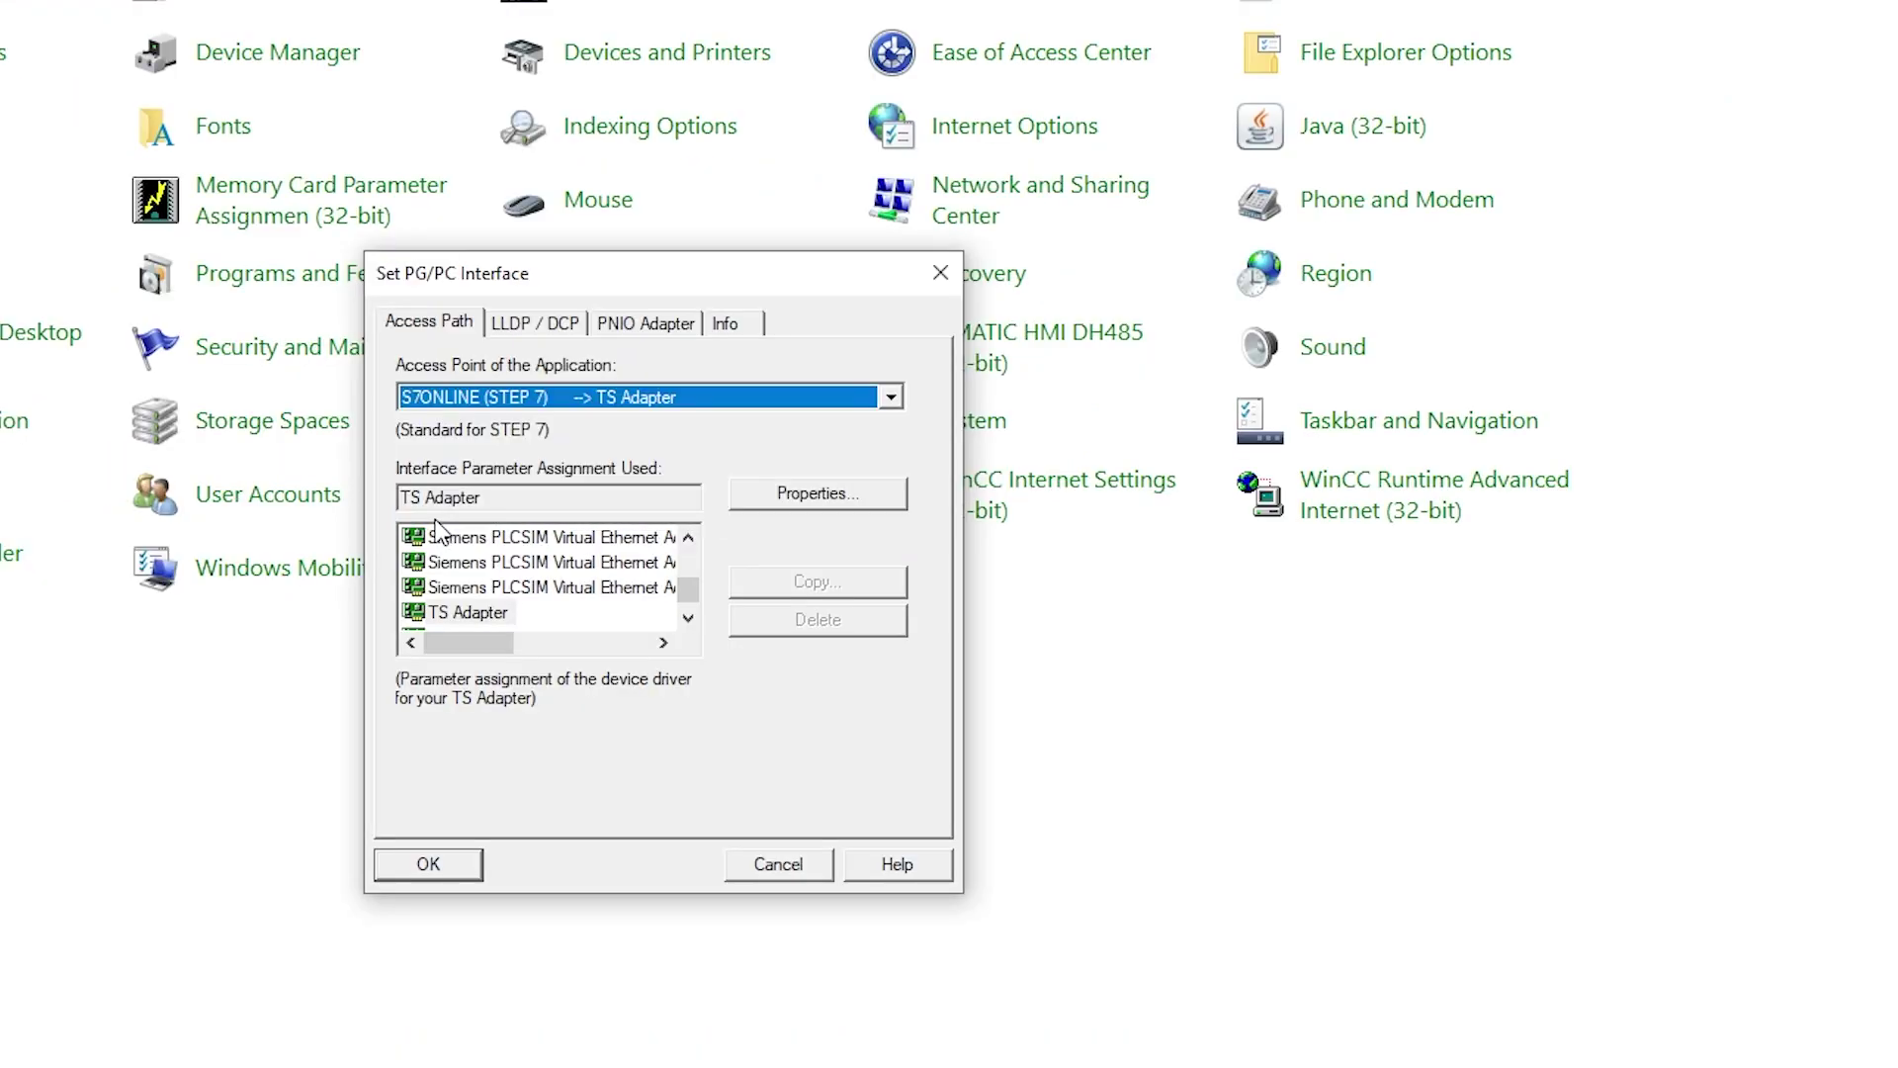
Assign the interface Killer E2500 Gigabit Ethernet Controller.TCPIP.Auto.1 to the S7ONLINE access point and accept the router caution.
{"action": "left_click", "coordinate": [688, 618]}
{"action": "left_click", "coordinate": [688, 618]}
{"action": "scroll", "coordinate": [688, 618], "scroll_direction": "up", "scroll_amount": 2}
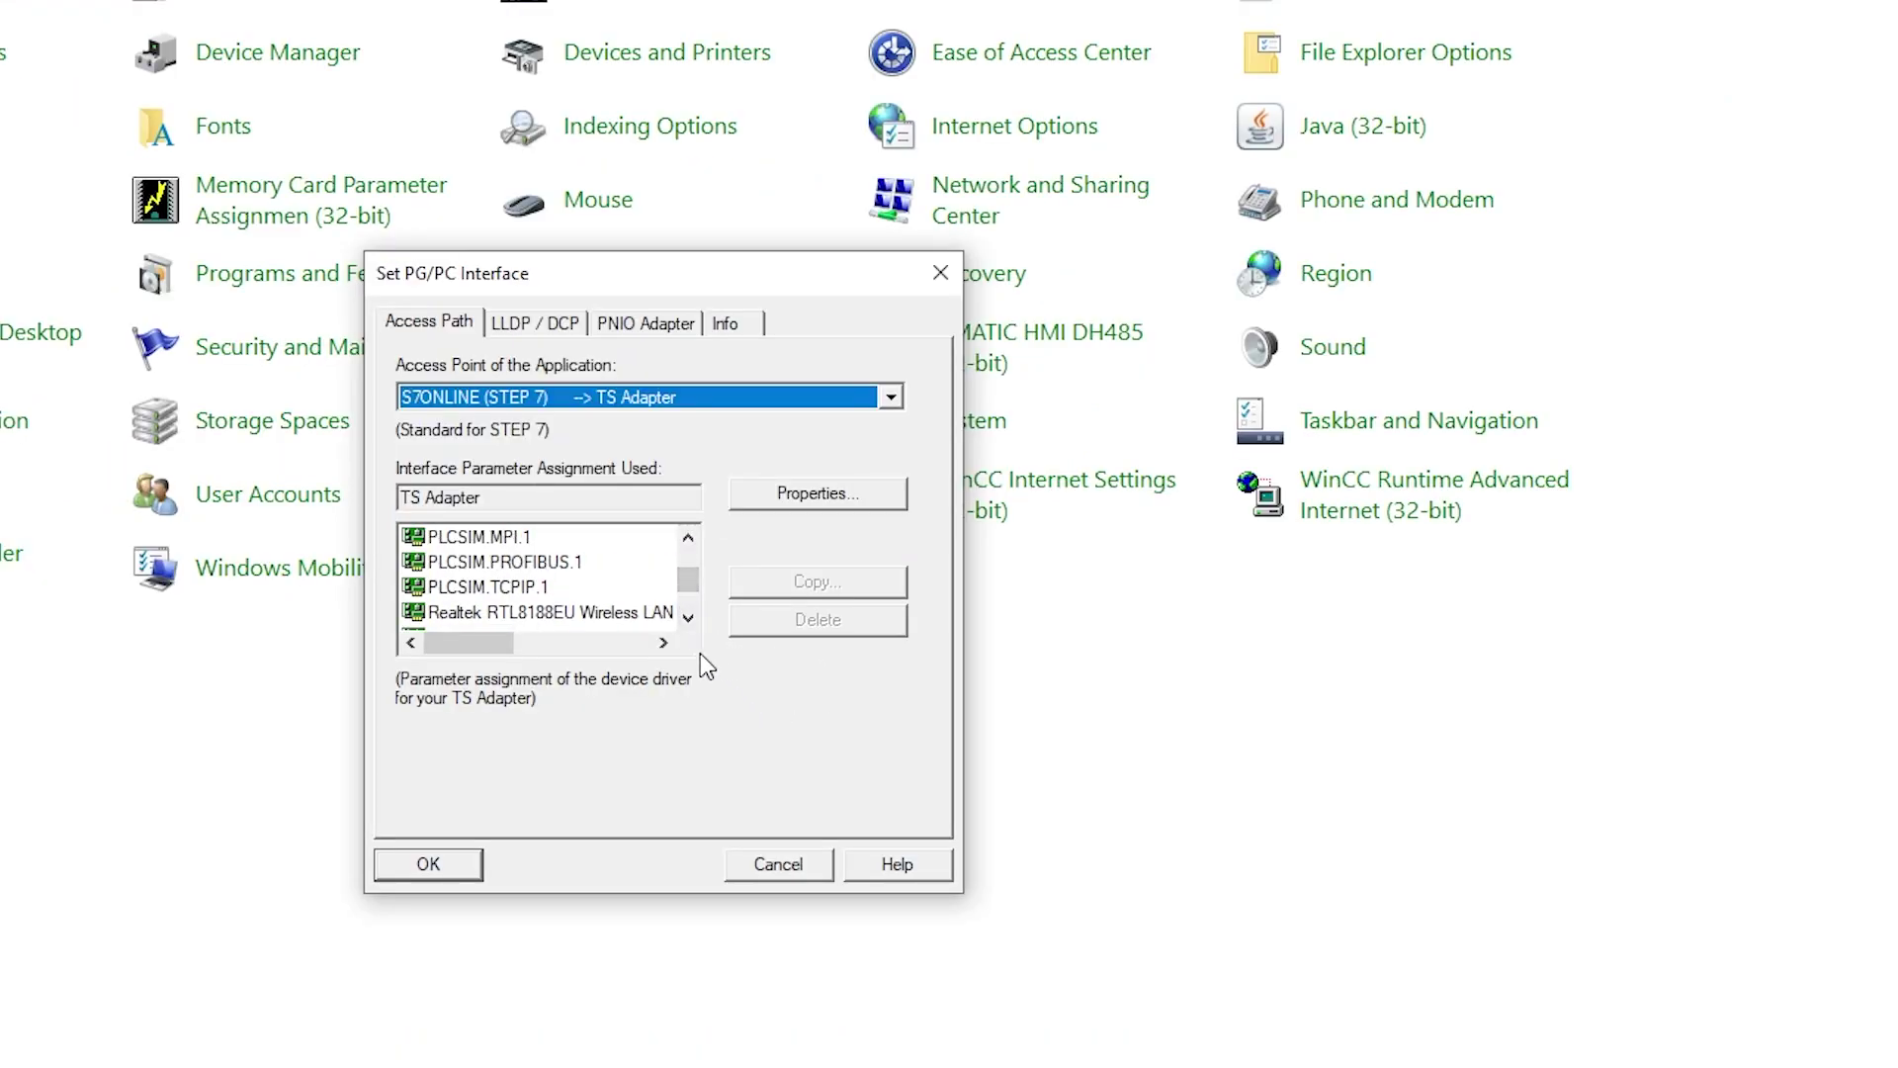
{"action": "left_click", "coordinate": [688, 618]}
{"action": "left_click", "coordinate": [688, 618]}
{"action": "left_click", "coordinate": [688, 618]}
{"action": "left_click", "coordinate": [688, 618]}
{"action": "left_click", "coordinate": [688, 618]}
{"action": "left_click", "coordinate": [688, 618]}
{"action": "left_click", "coordinate": [689, 618]}
{"action": "left_click", "coordinate": [688, 618]}
{"action": "left_click_drag", "start_coordinate": [689, 601], "coordinate": [685, 546]}
{"action": "left_click", "coordinate": [688, 618]}
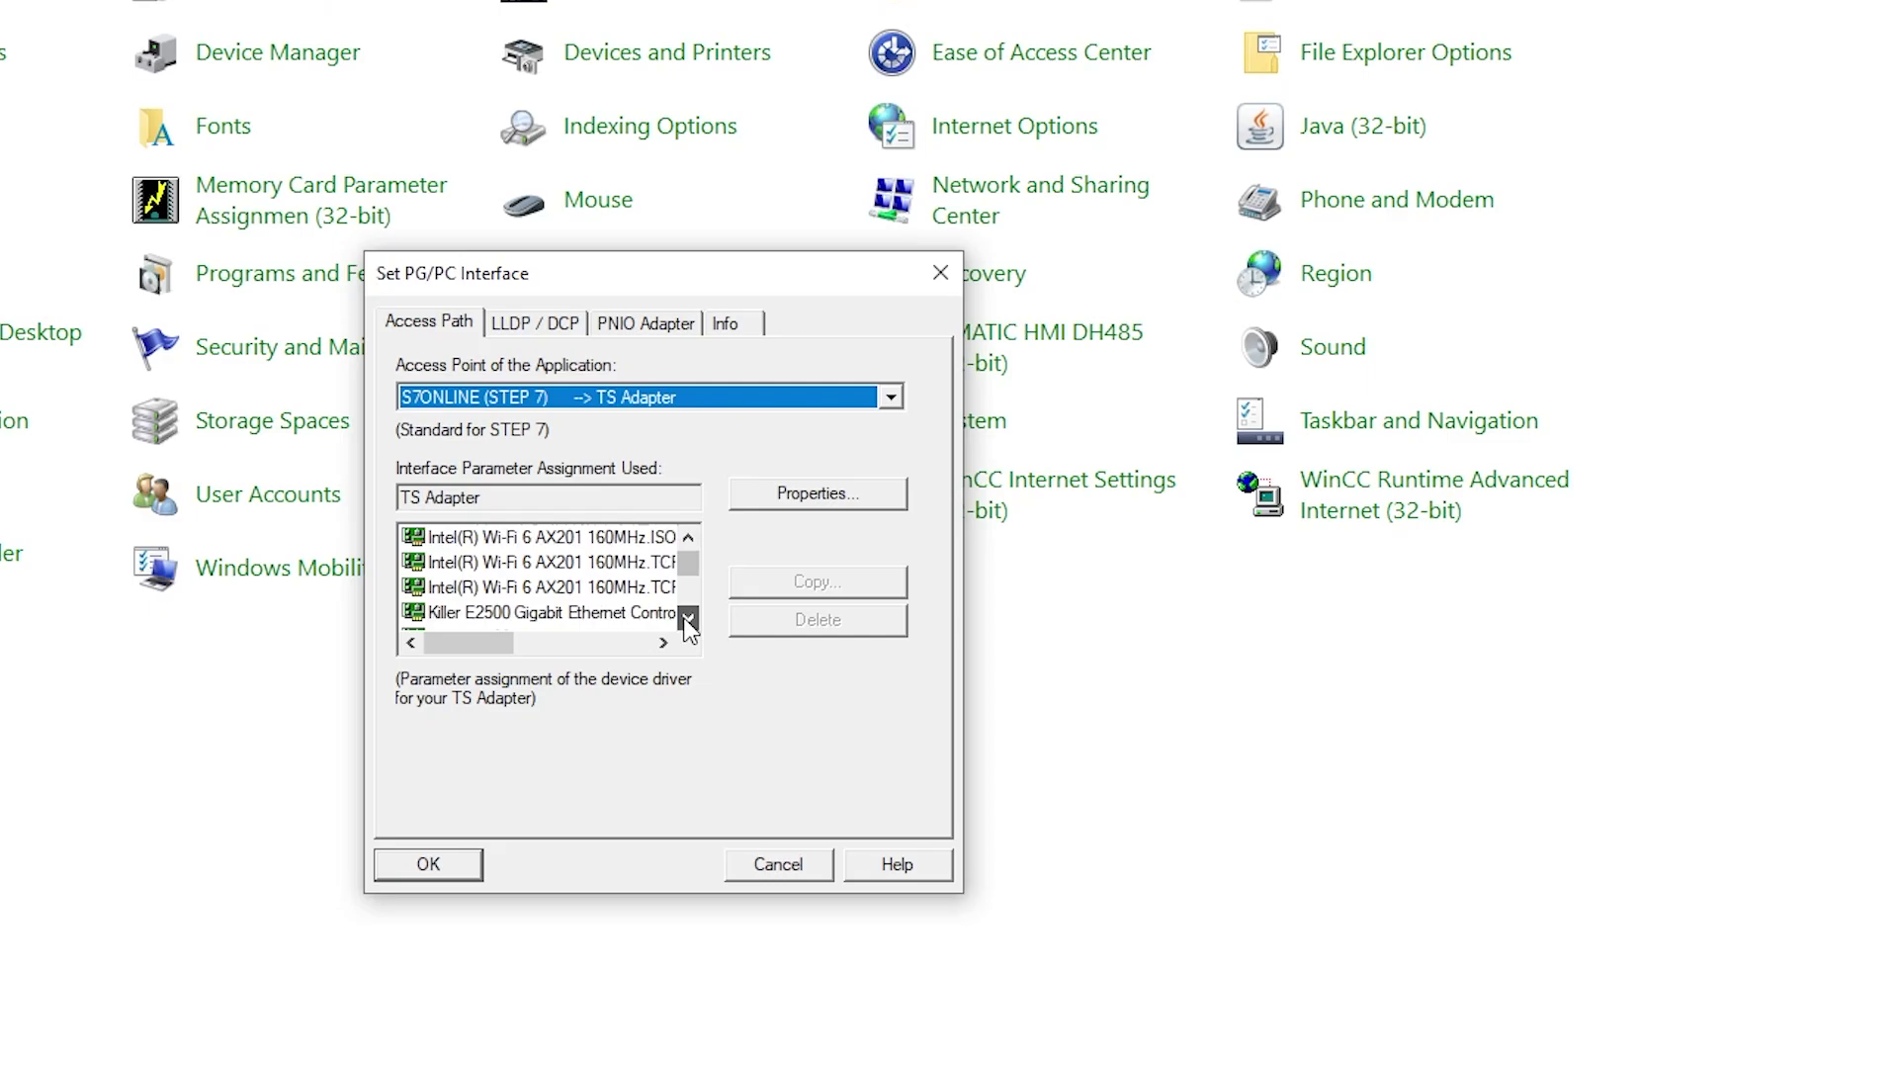
{"action": "left_click", "coordinate": [688, 618]}
{"action": "left_click", "coordinate": [688, 618]}
{"action": "left_click", "coordinate": [663, 643]}
{"action": "left_click", "coordinate": [663, 643]}
{"action": "left_click", "coordinate": [663, 642]}
{"action": "left_click", "coordinate": [663, 643]}
{"action": "left_click", "coordinate": [663, 642]}
{"action": "left_click", "coordinate": [664, 642]}
{"action": "left_click", "coordinate": [664, 643]}
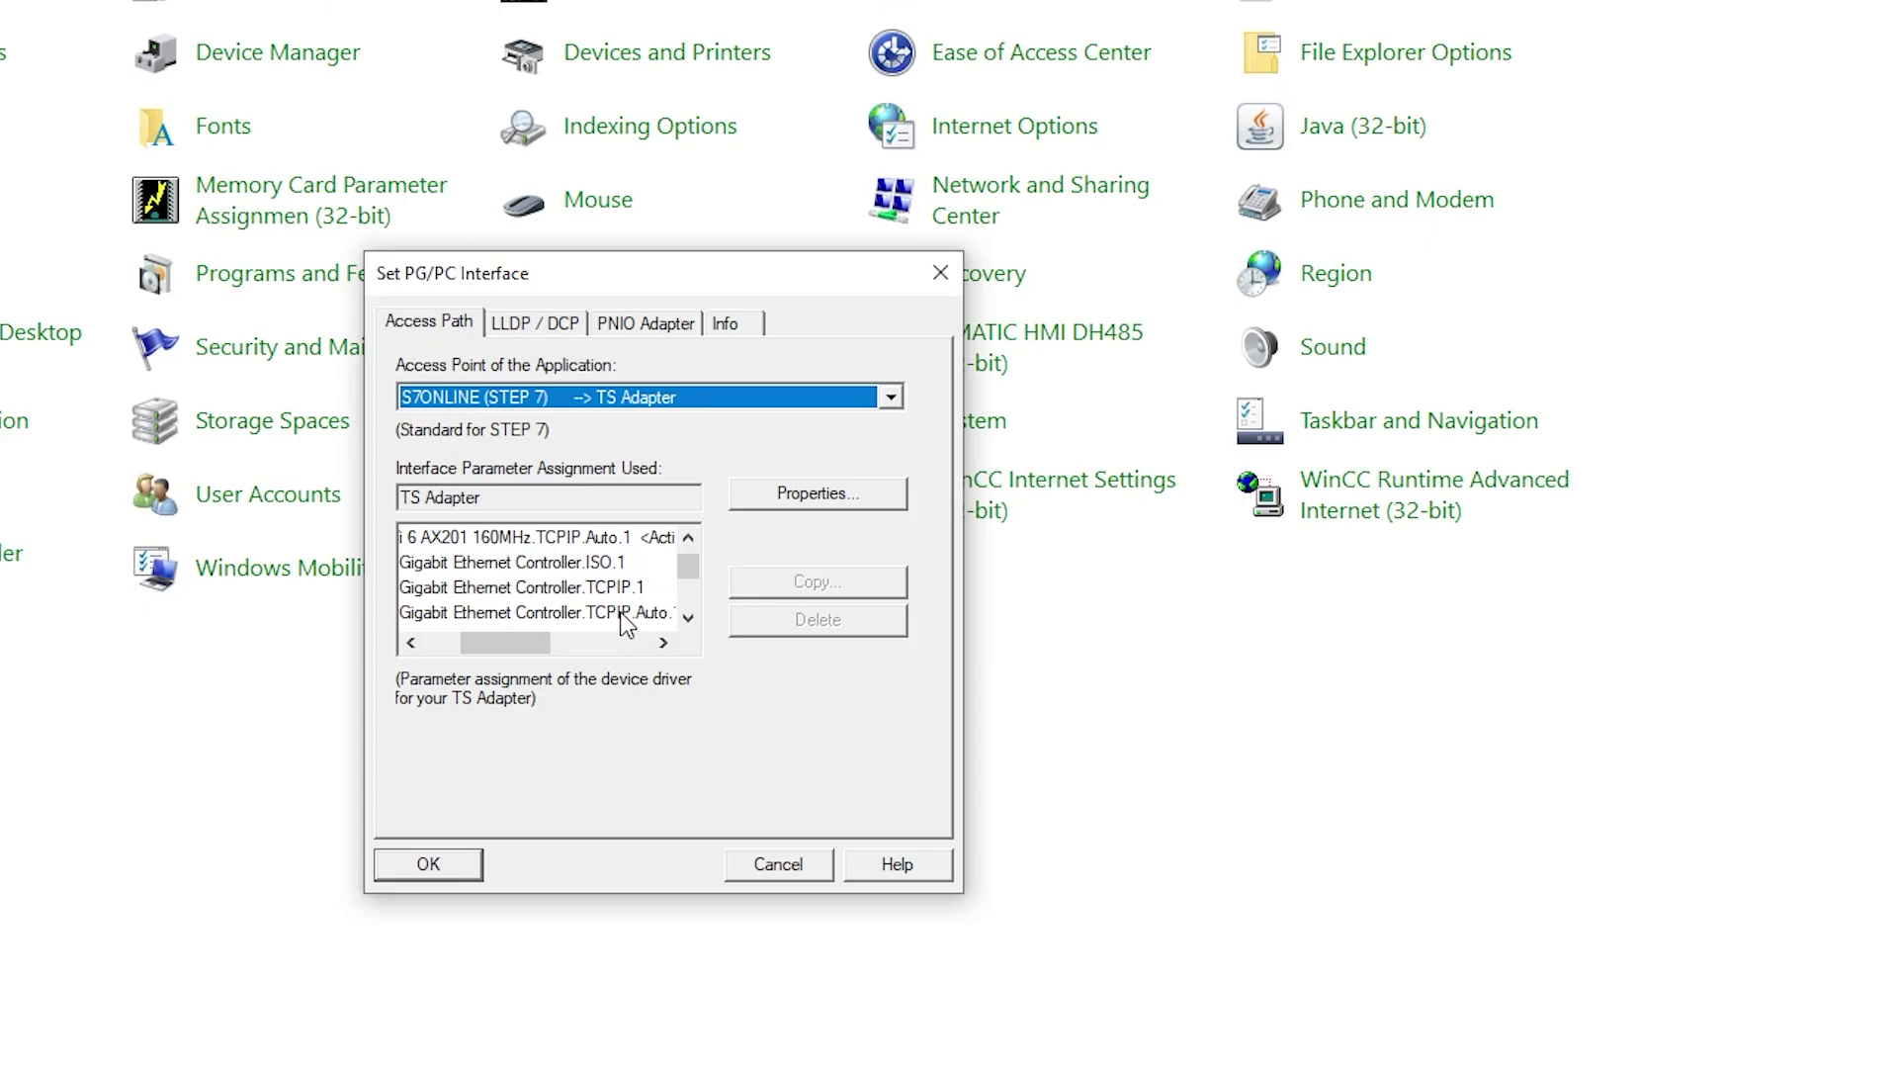
{"action": "left_click", "coordinate": [624, 615]}
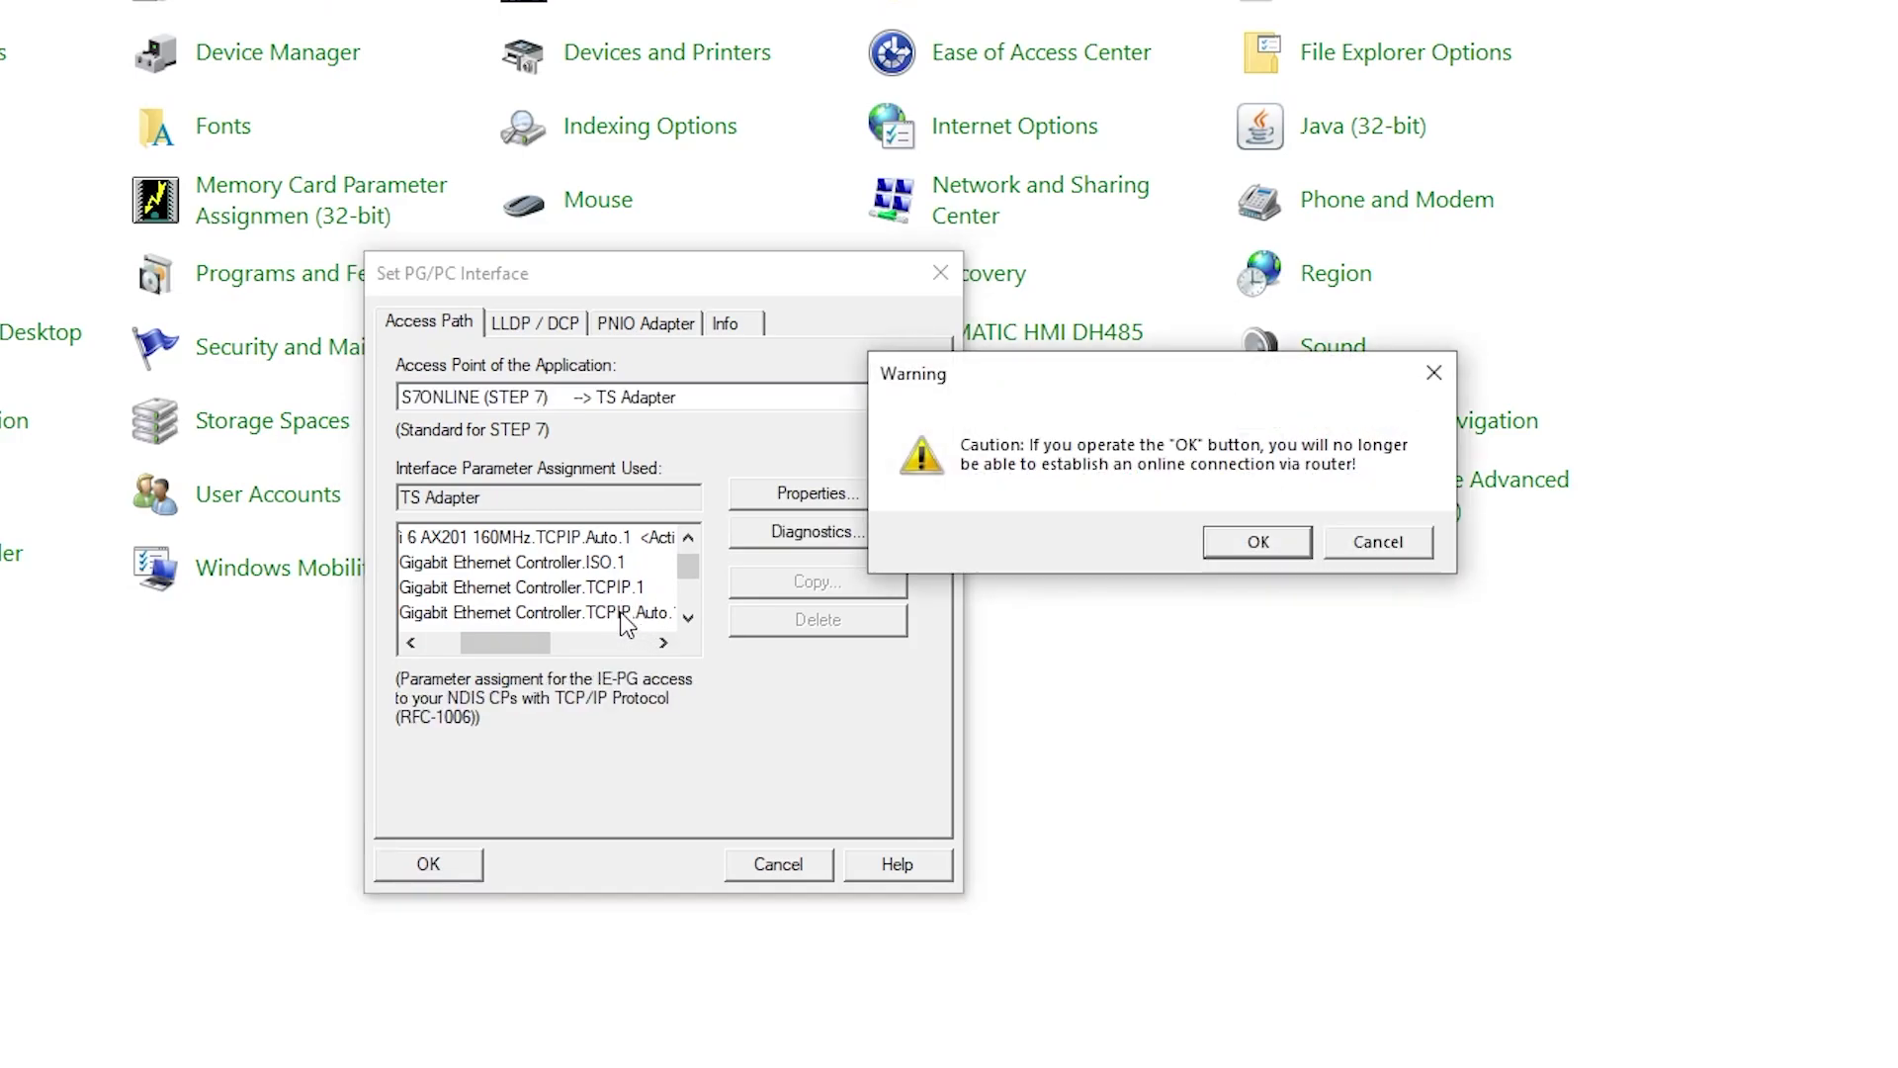
{"action": "left_click", "coordinate": [1222, 544]}
Review the assigned interface, apply the changed access path, and close the interface dialog and the Control Panel.
{"action": "left_click", "coordinate": [662, 643]}
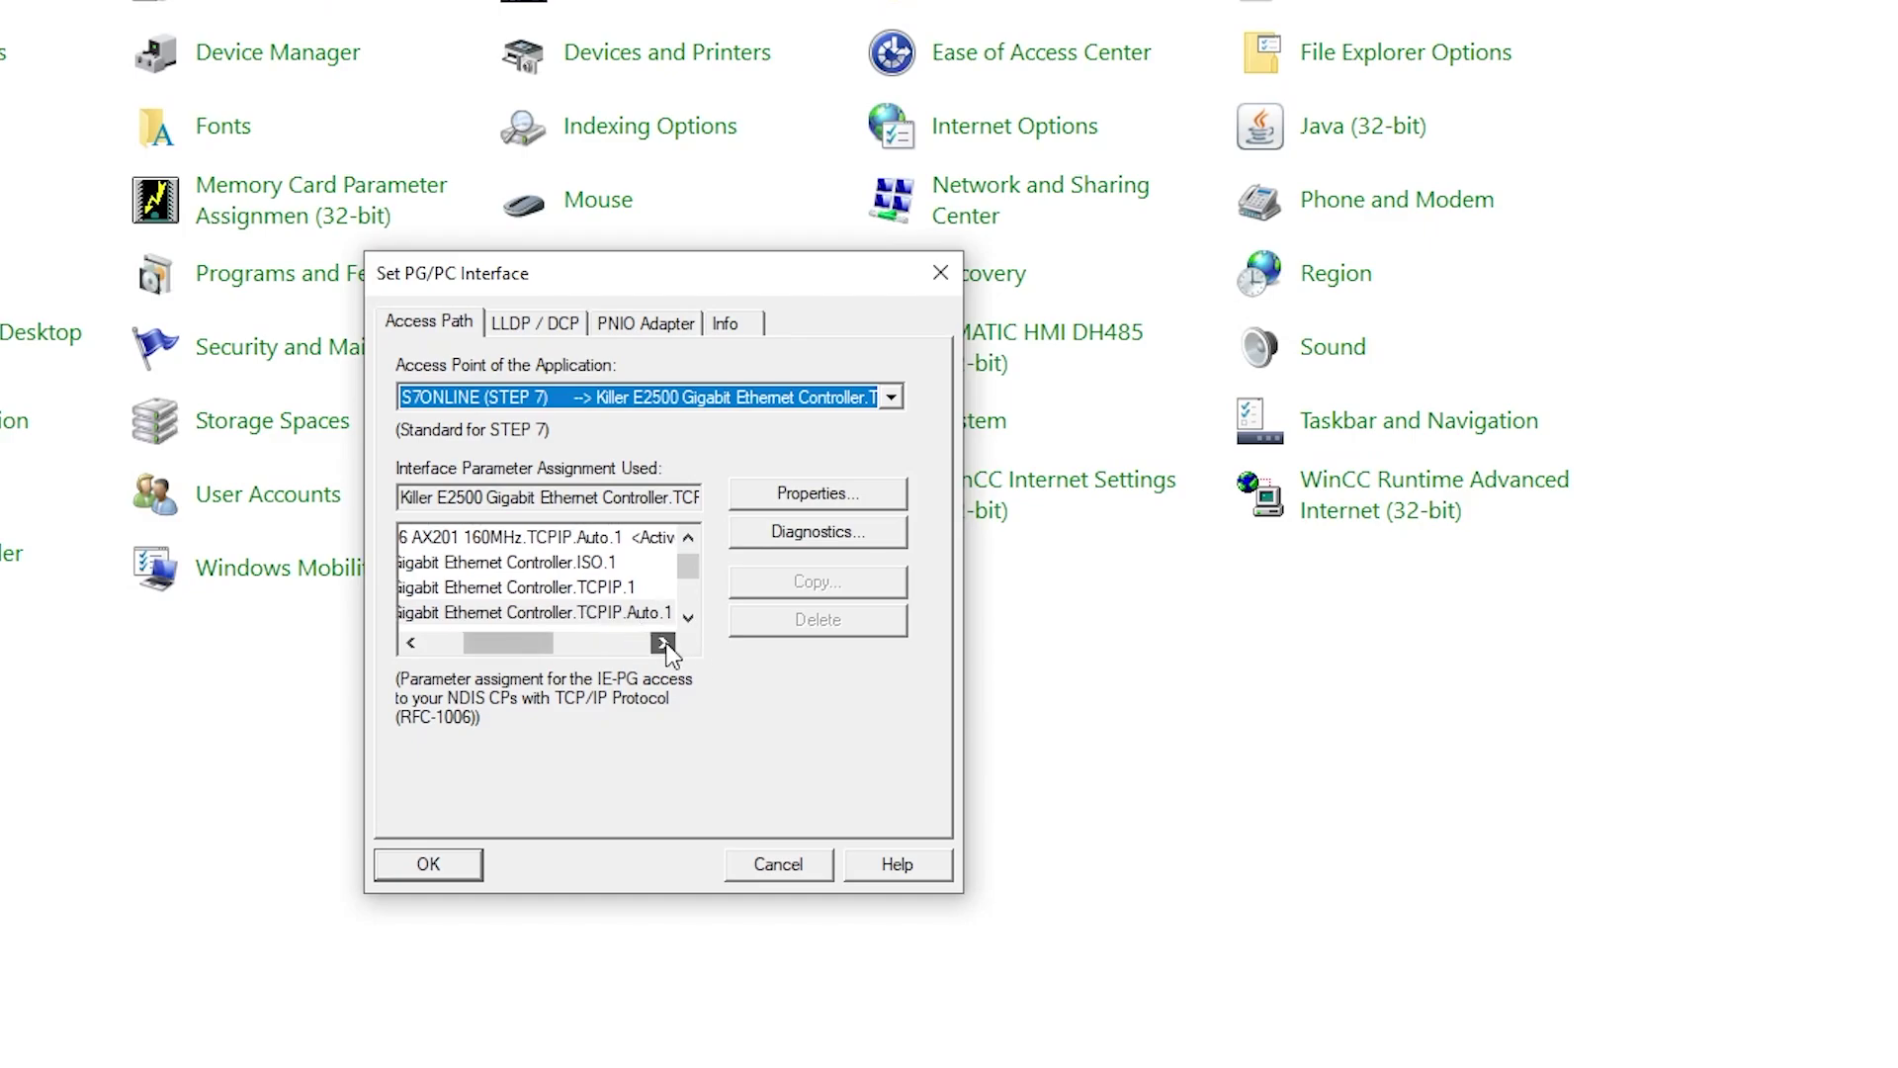
{"action": "left_click_drag", "start_coordinate": [495, 641], "coordinate": [451, 644]}
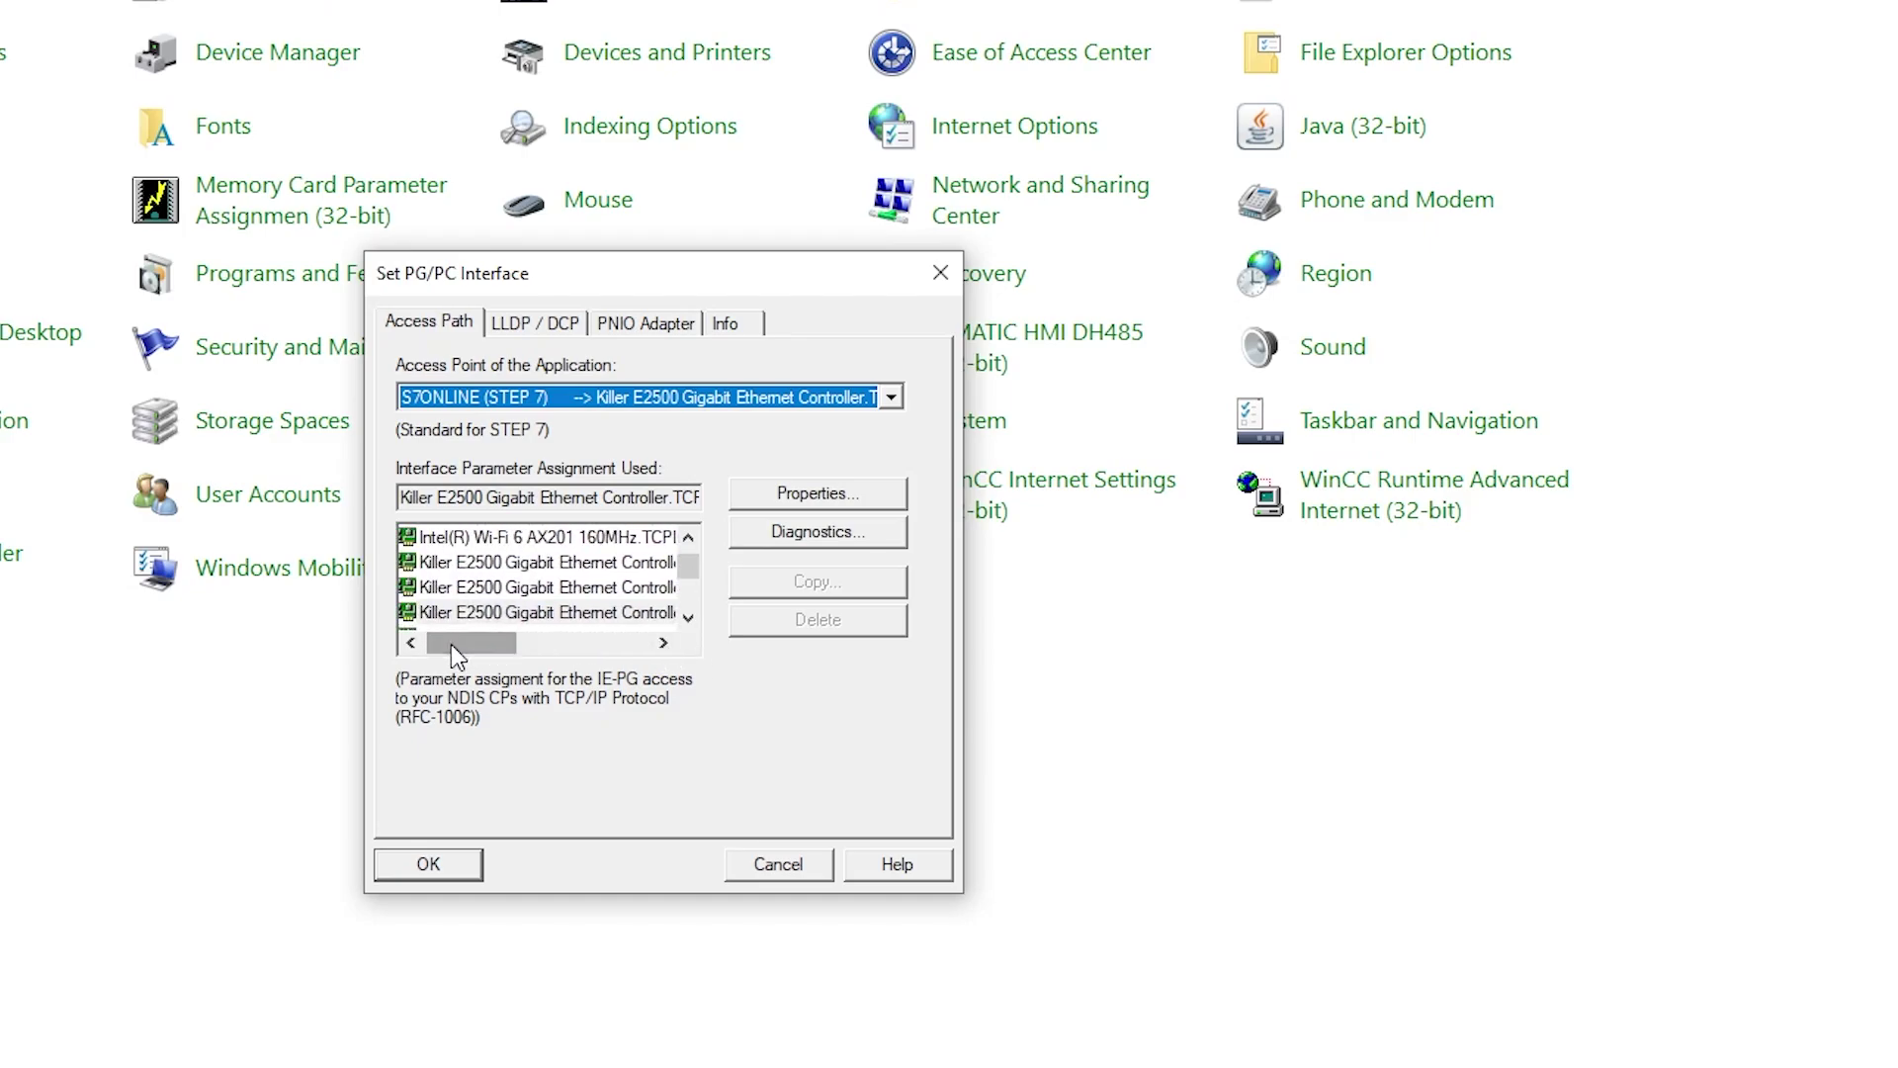
{"action": "scroll", "coordinate": [554, 612], "scroll_direction": "right", "scroll_amount": 3}
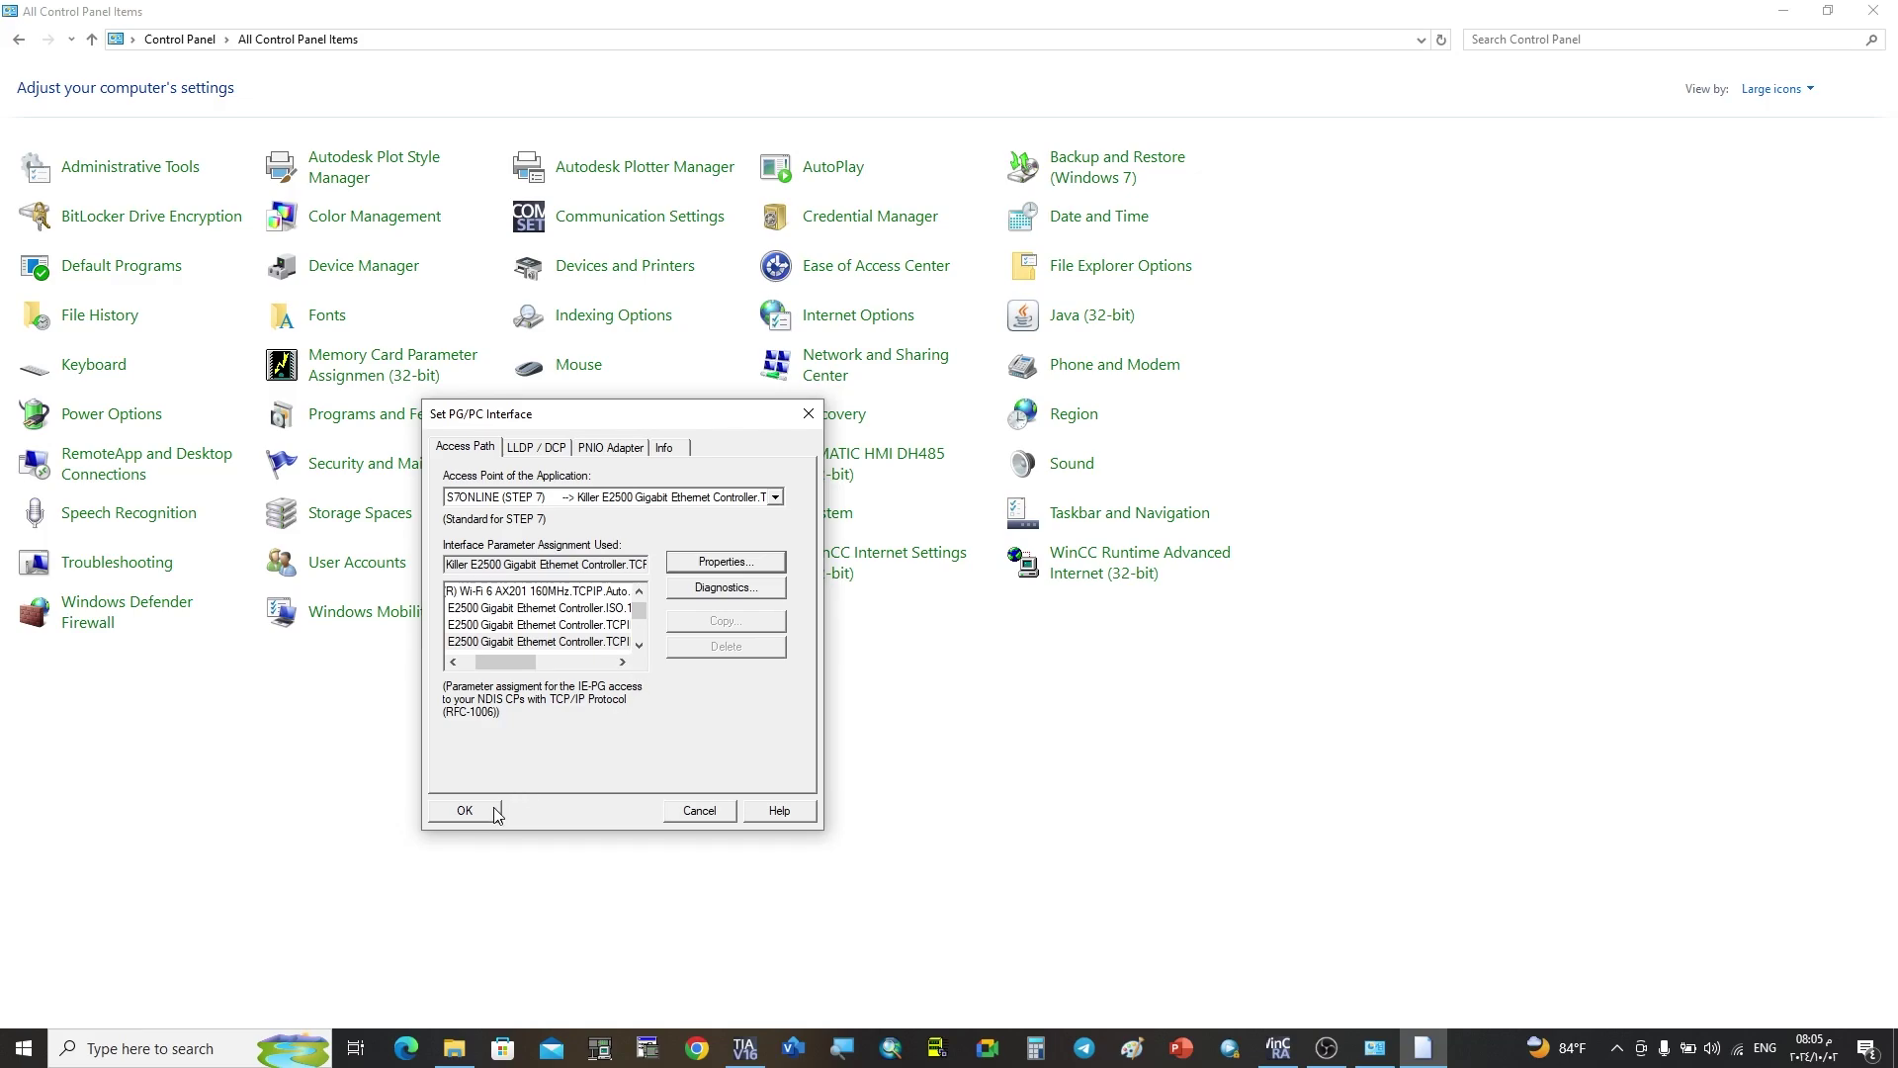
{"action": "left_click", "coordinate": [494, 811]}
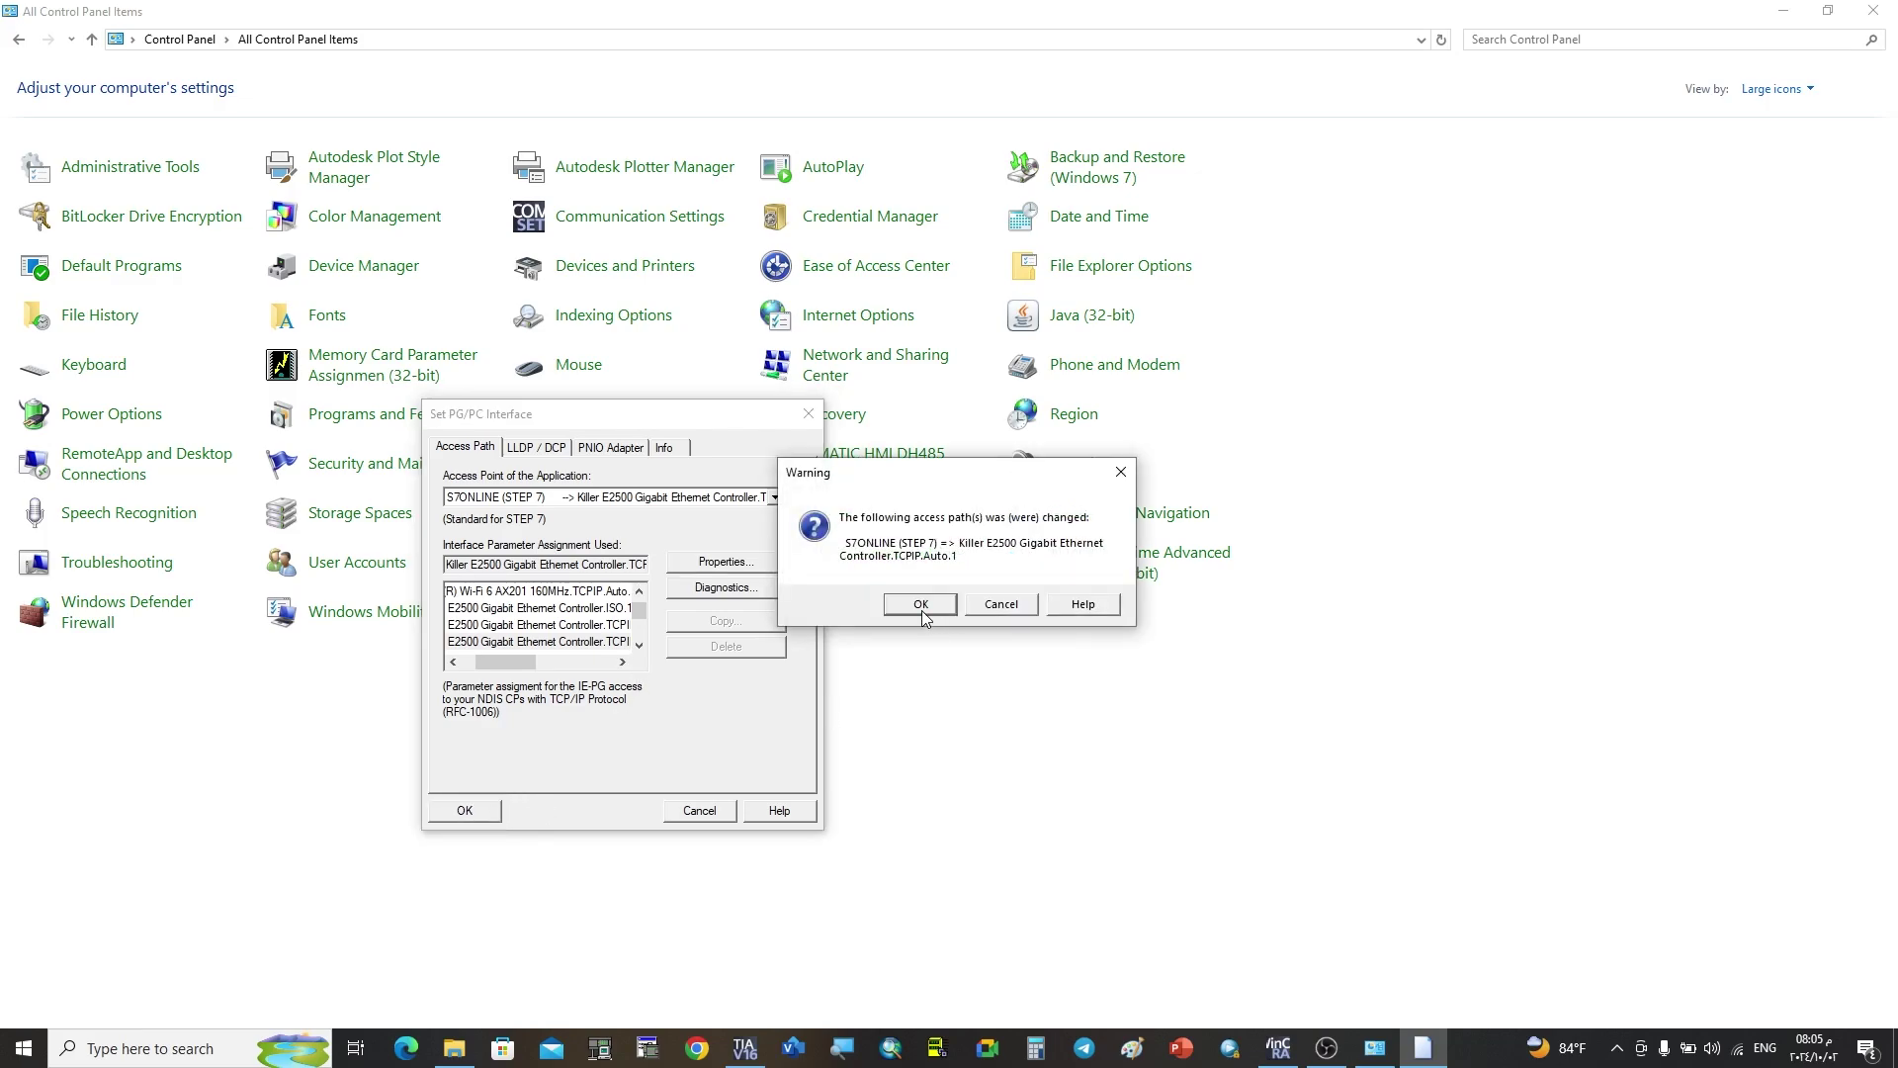
{"action": "left_click", "coordinate": [922, 609]}
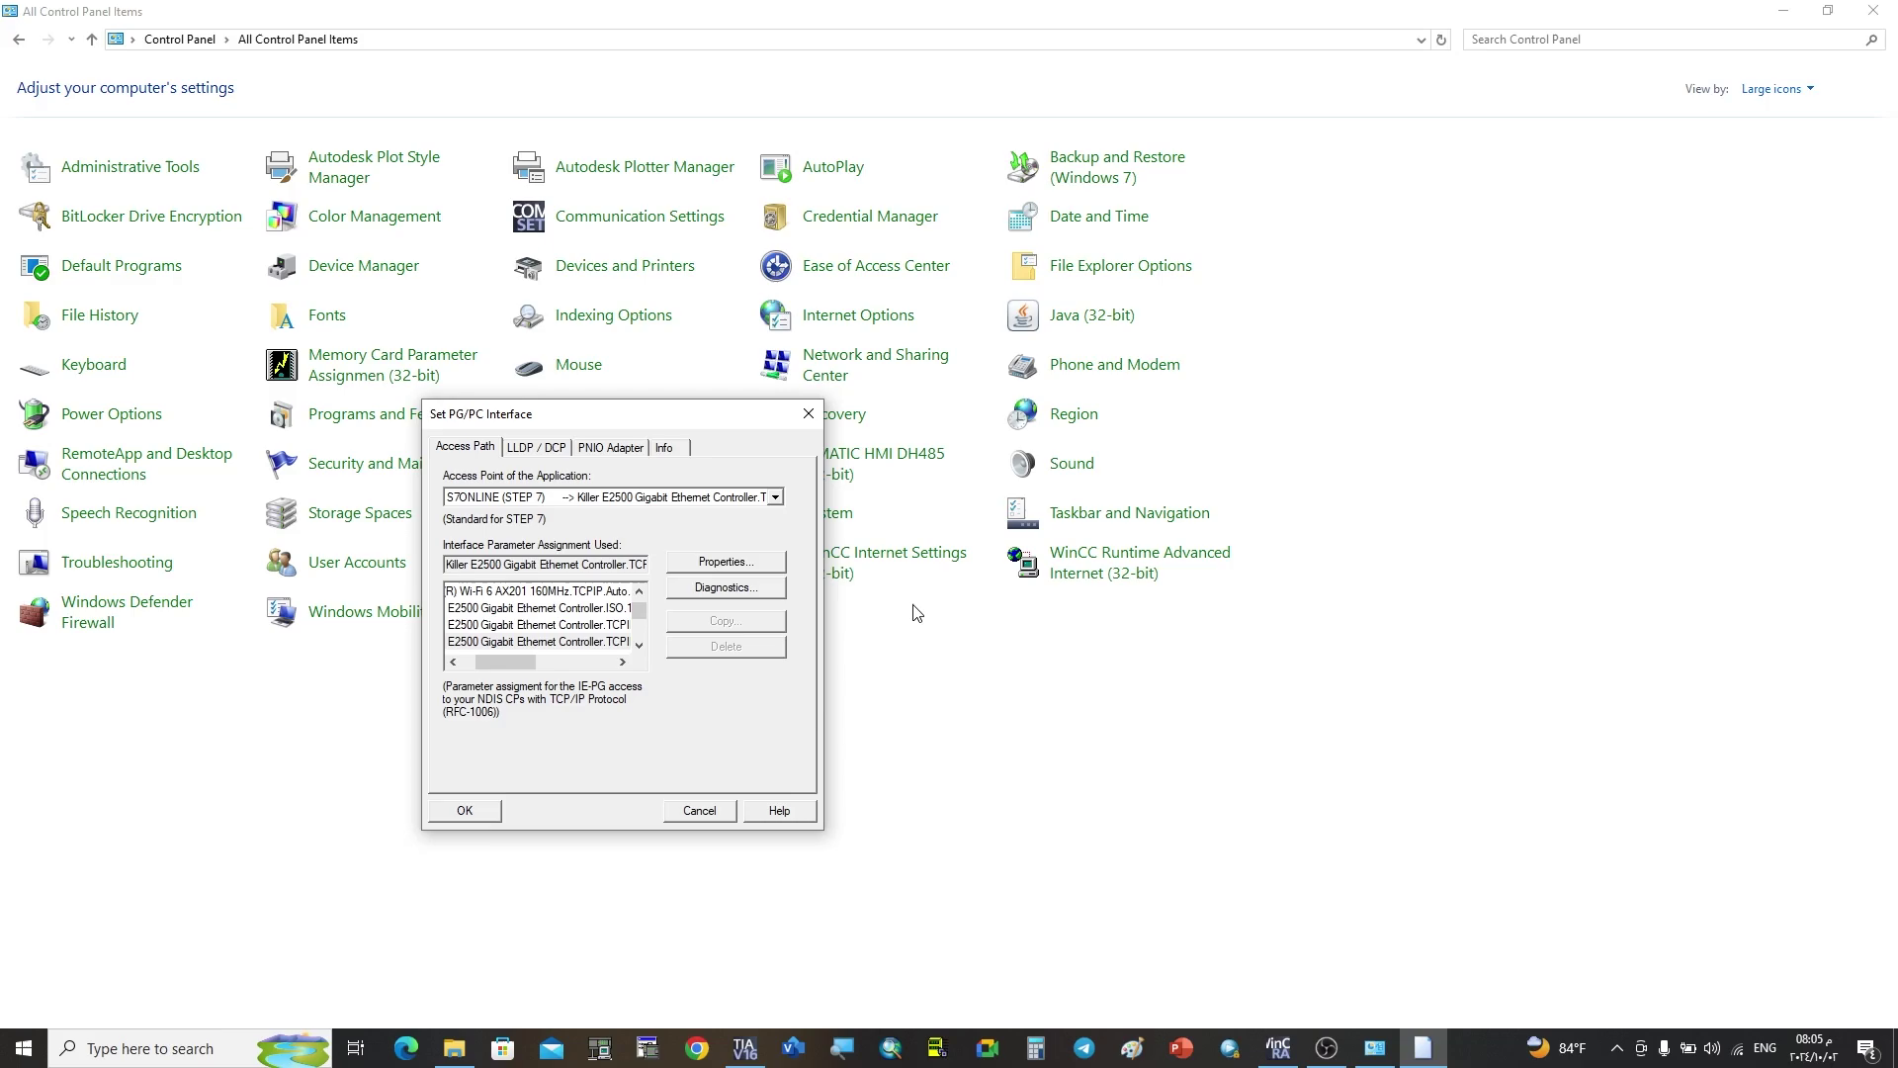
{"action": "left_click", "coordinate": [498, 807]}
{"action": "left_click", "coordinate": [1873, 11]}
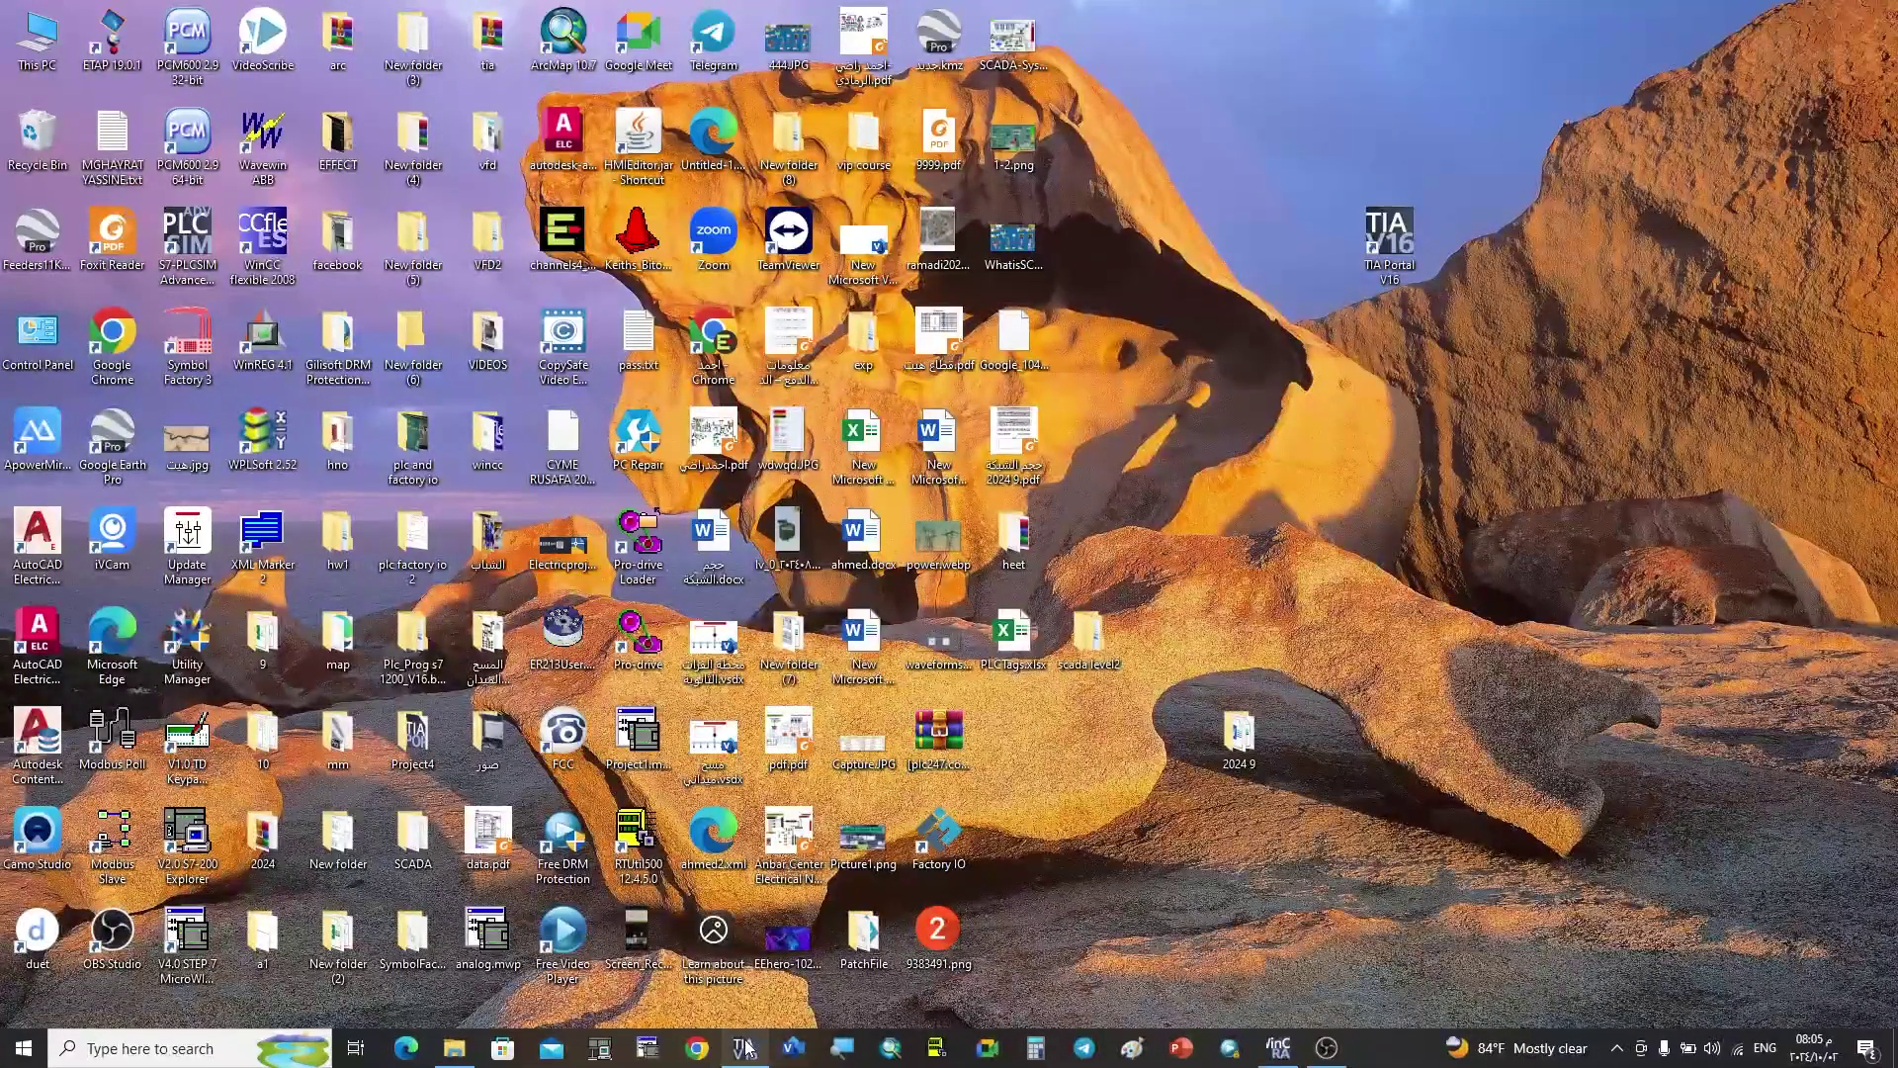
Switch back to TIA Portal and show the Main [OB1] program block.
{"action": "mouse_move", "coordinate": [751, 1061]}
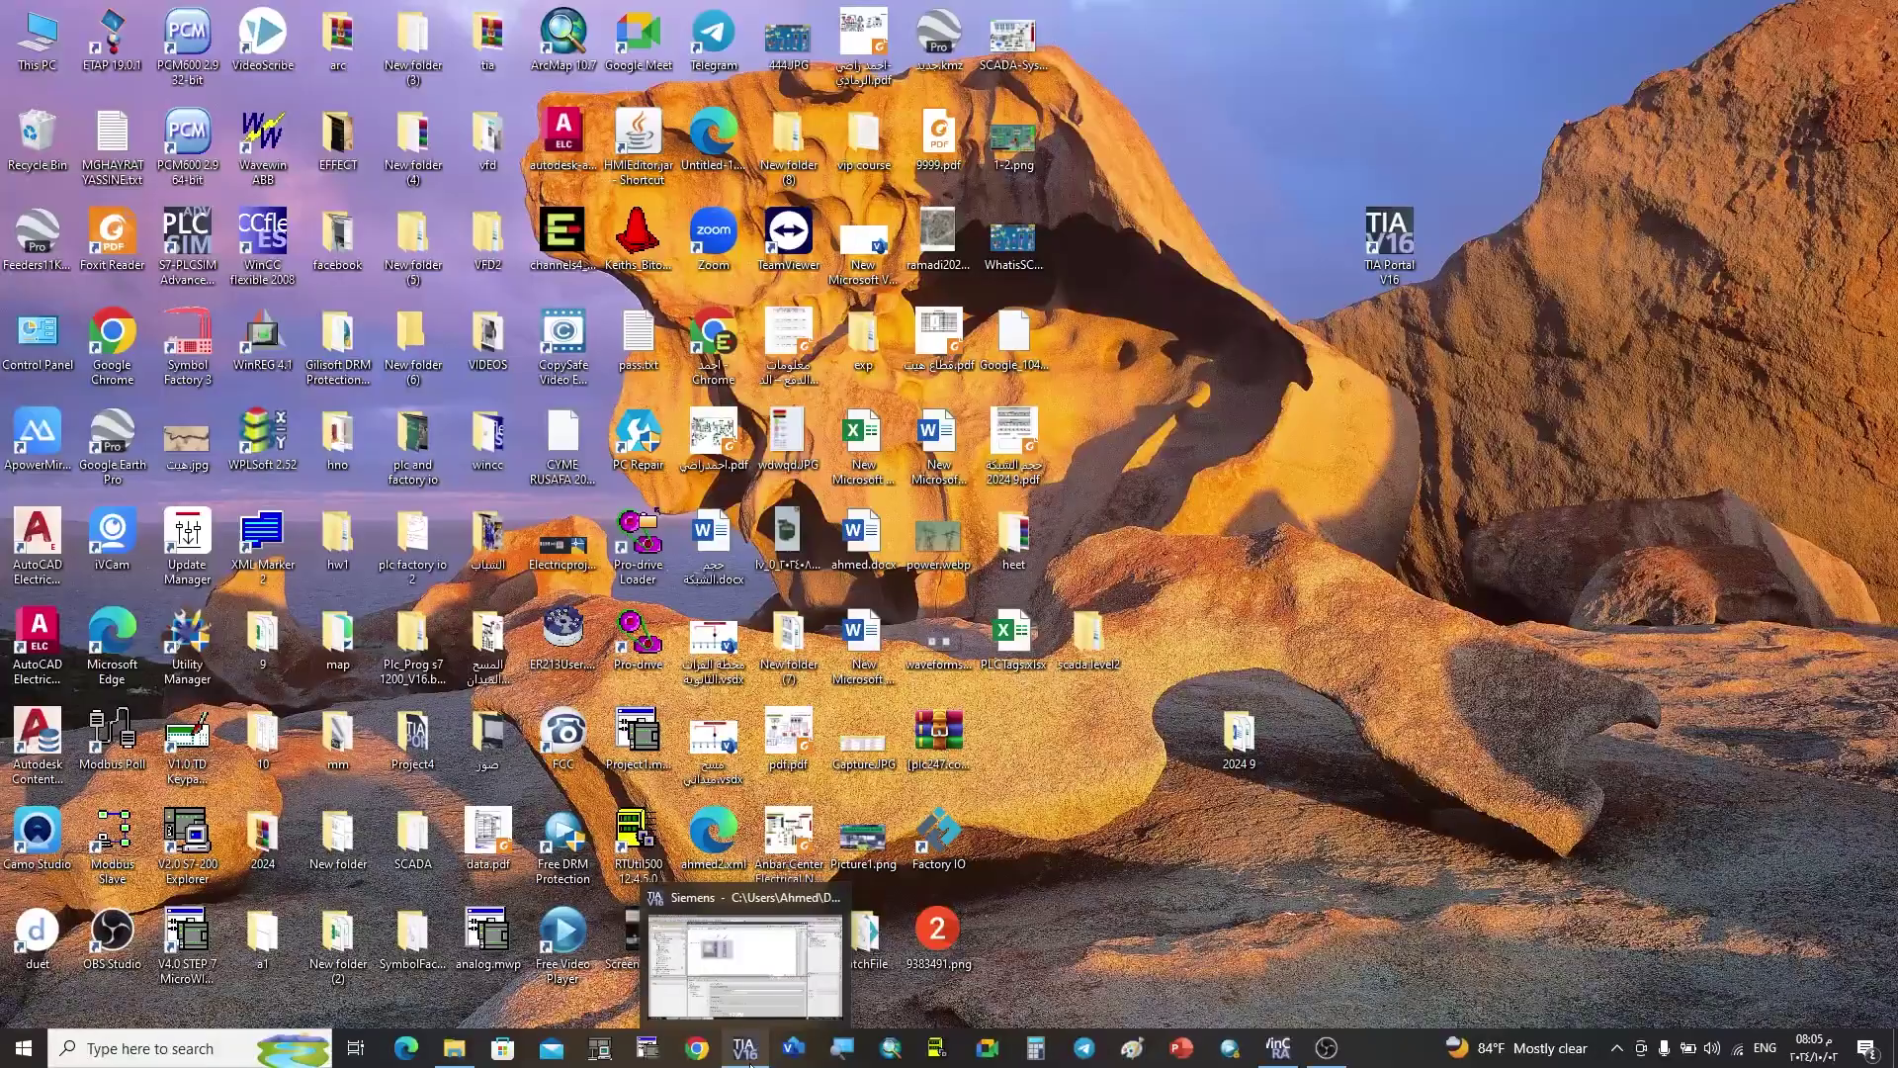
{"action": "left_click", "coordinate": [751, 1060]}
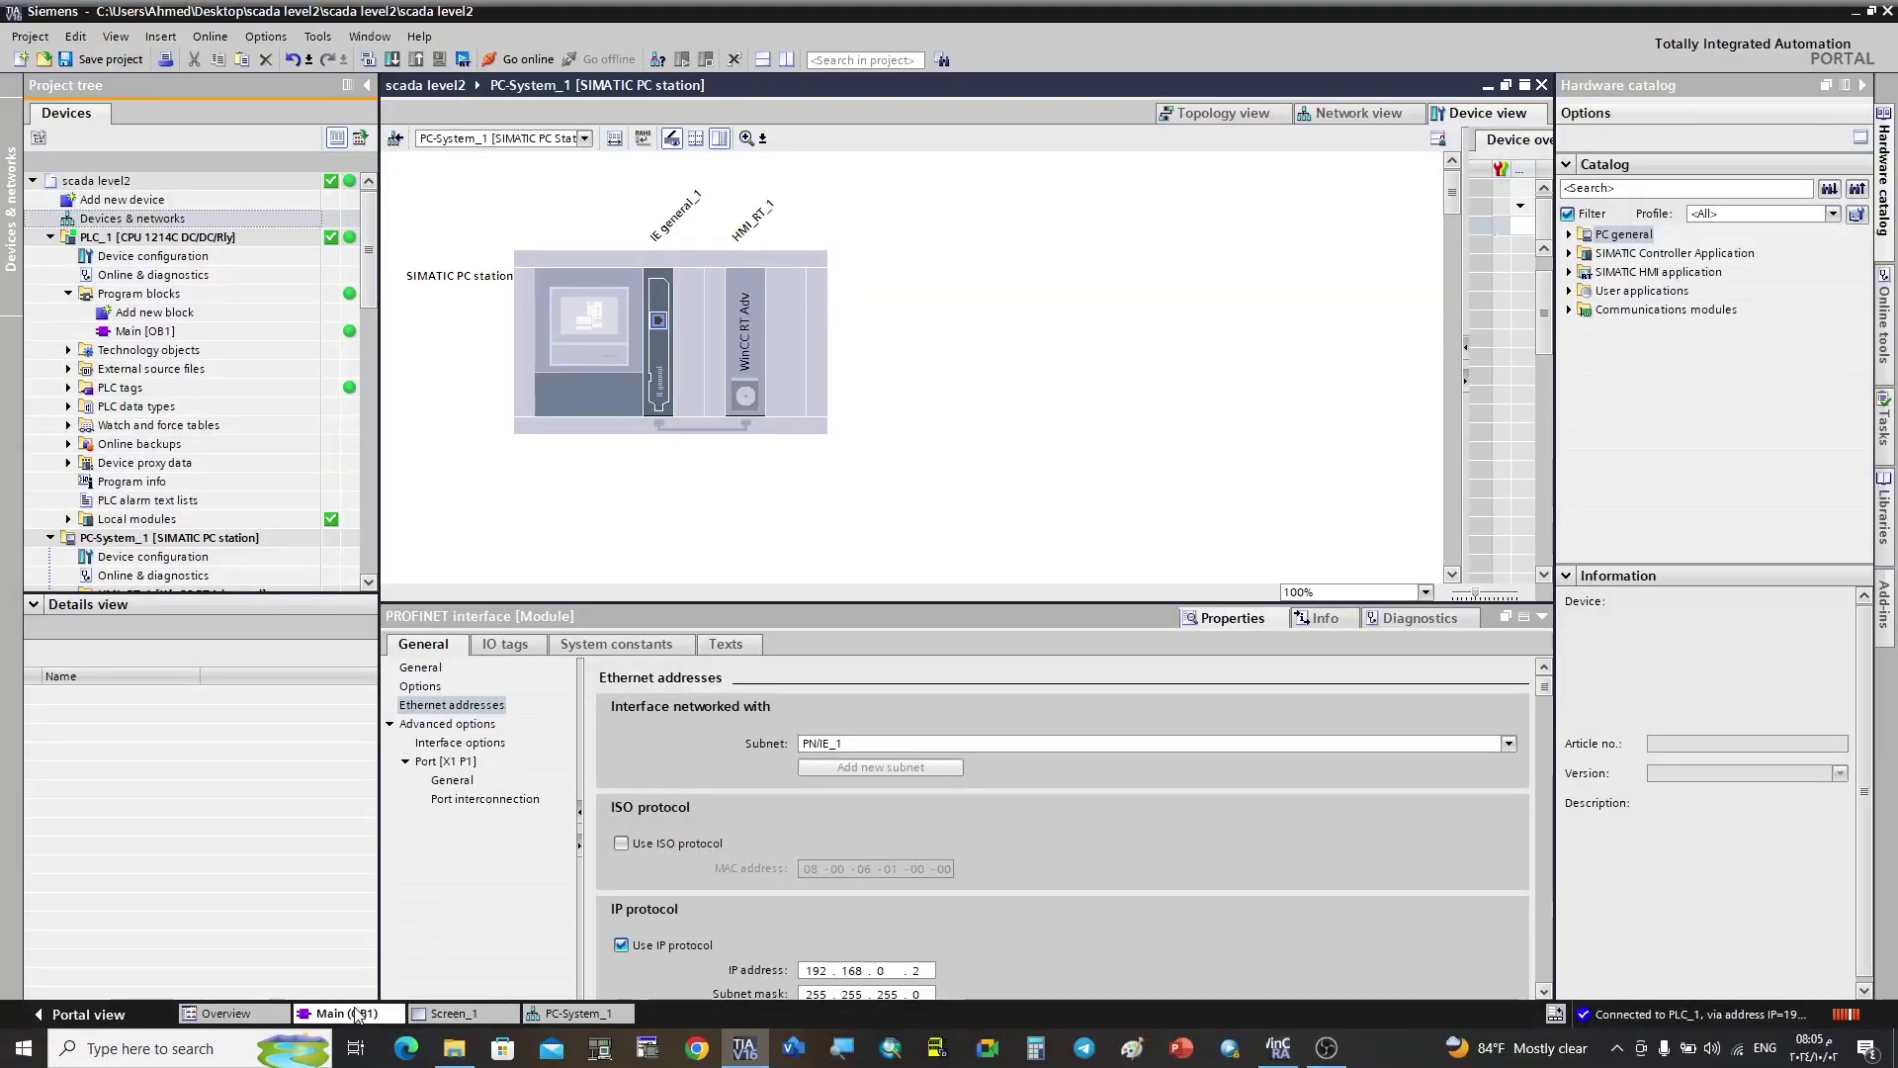
{"action": "left_click", "coordinate": [356, 1015]}
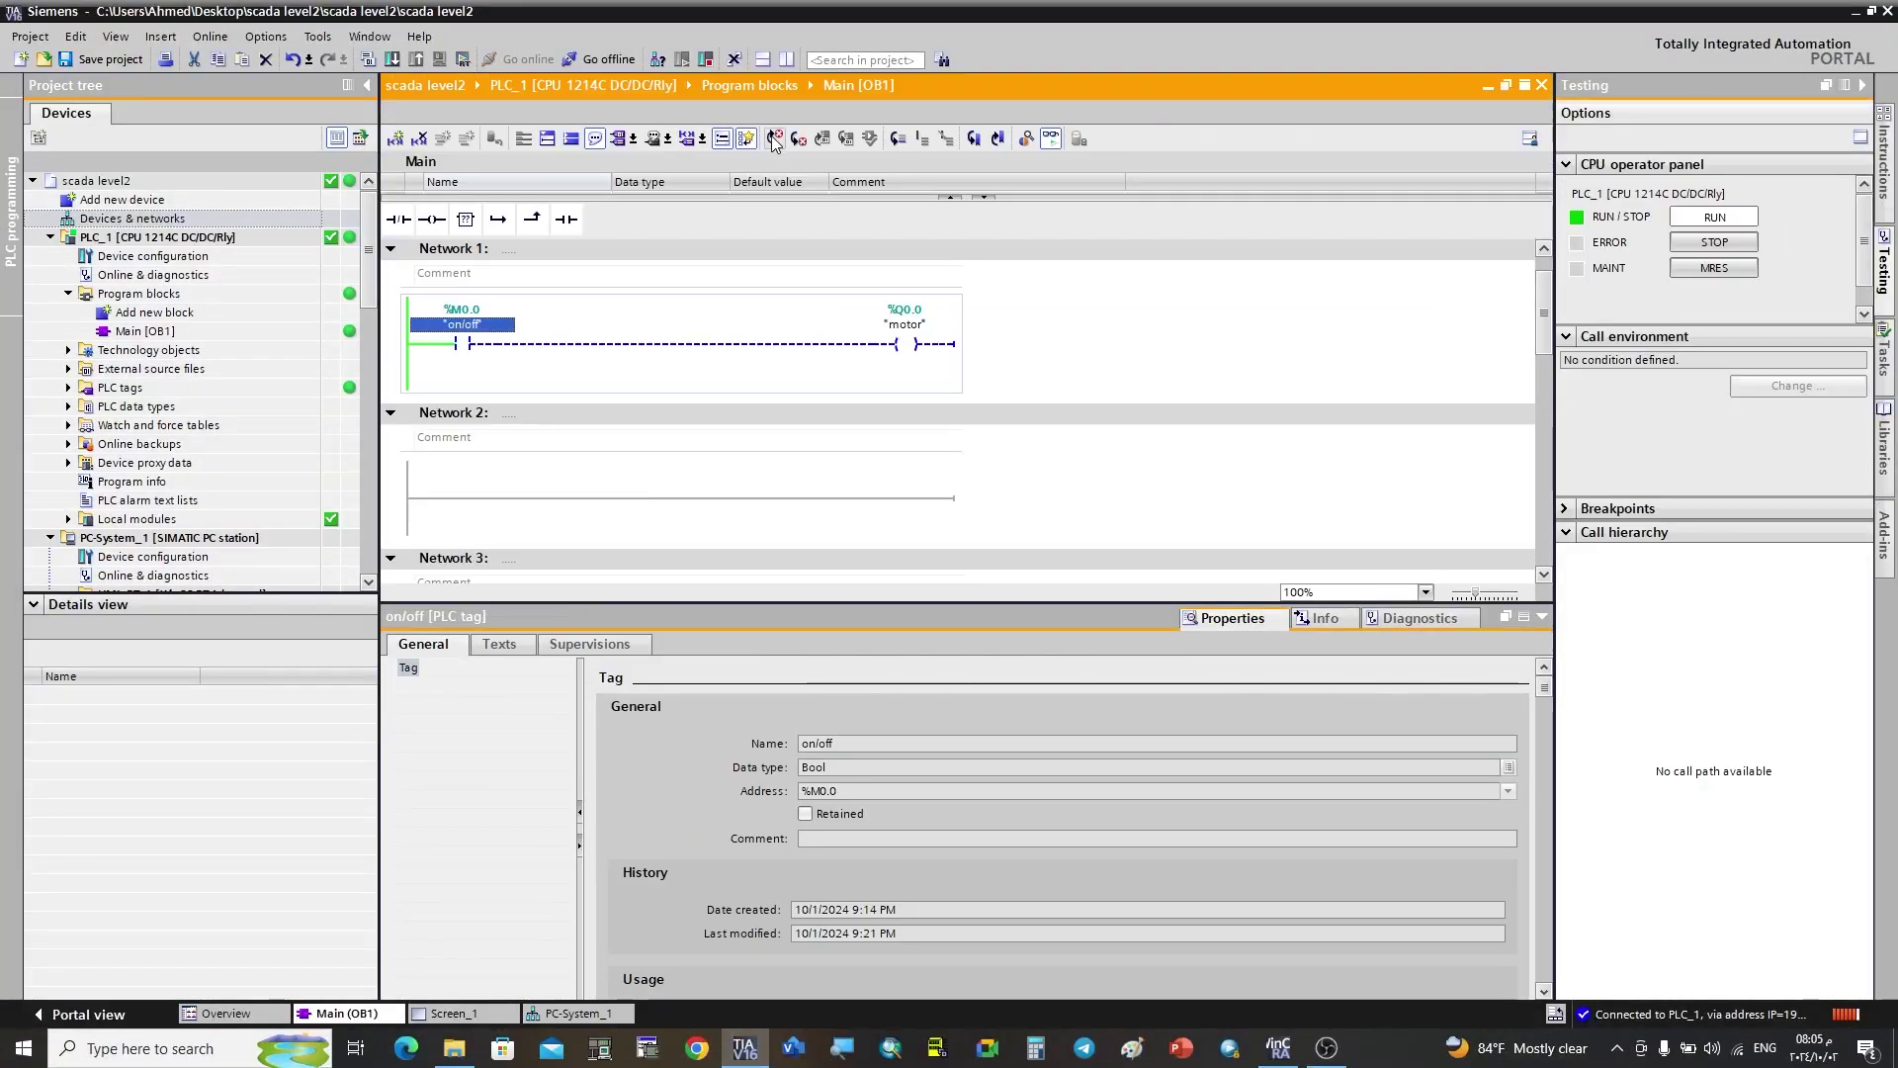
Close the running WinCC runtime window and start the runtime again from Screen_1.
{"action": "left_click", "coordinate": [1280, 1049]}
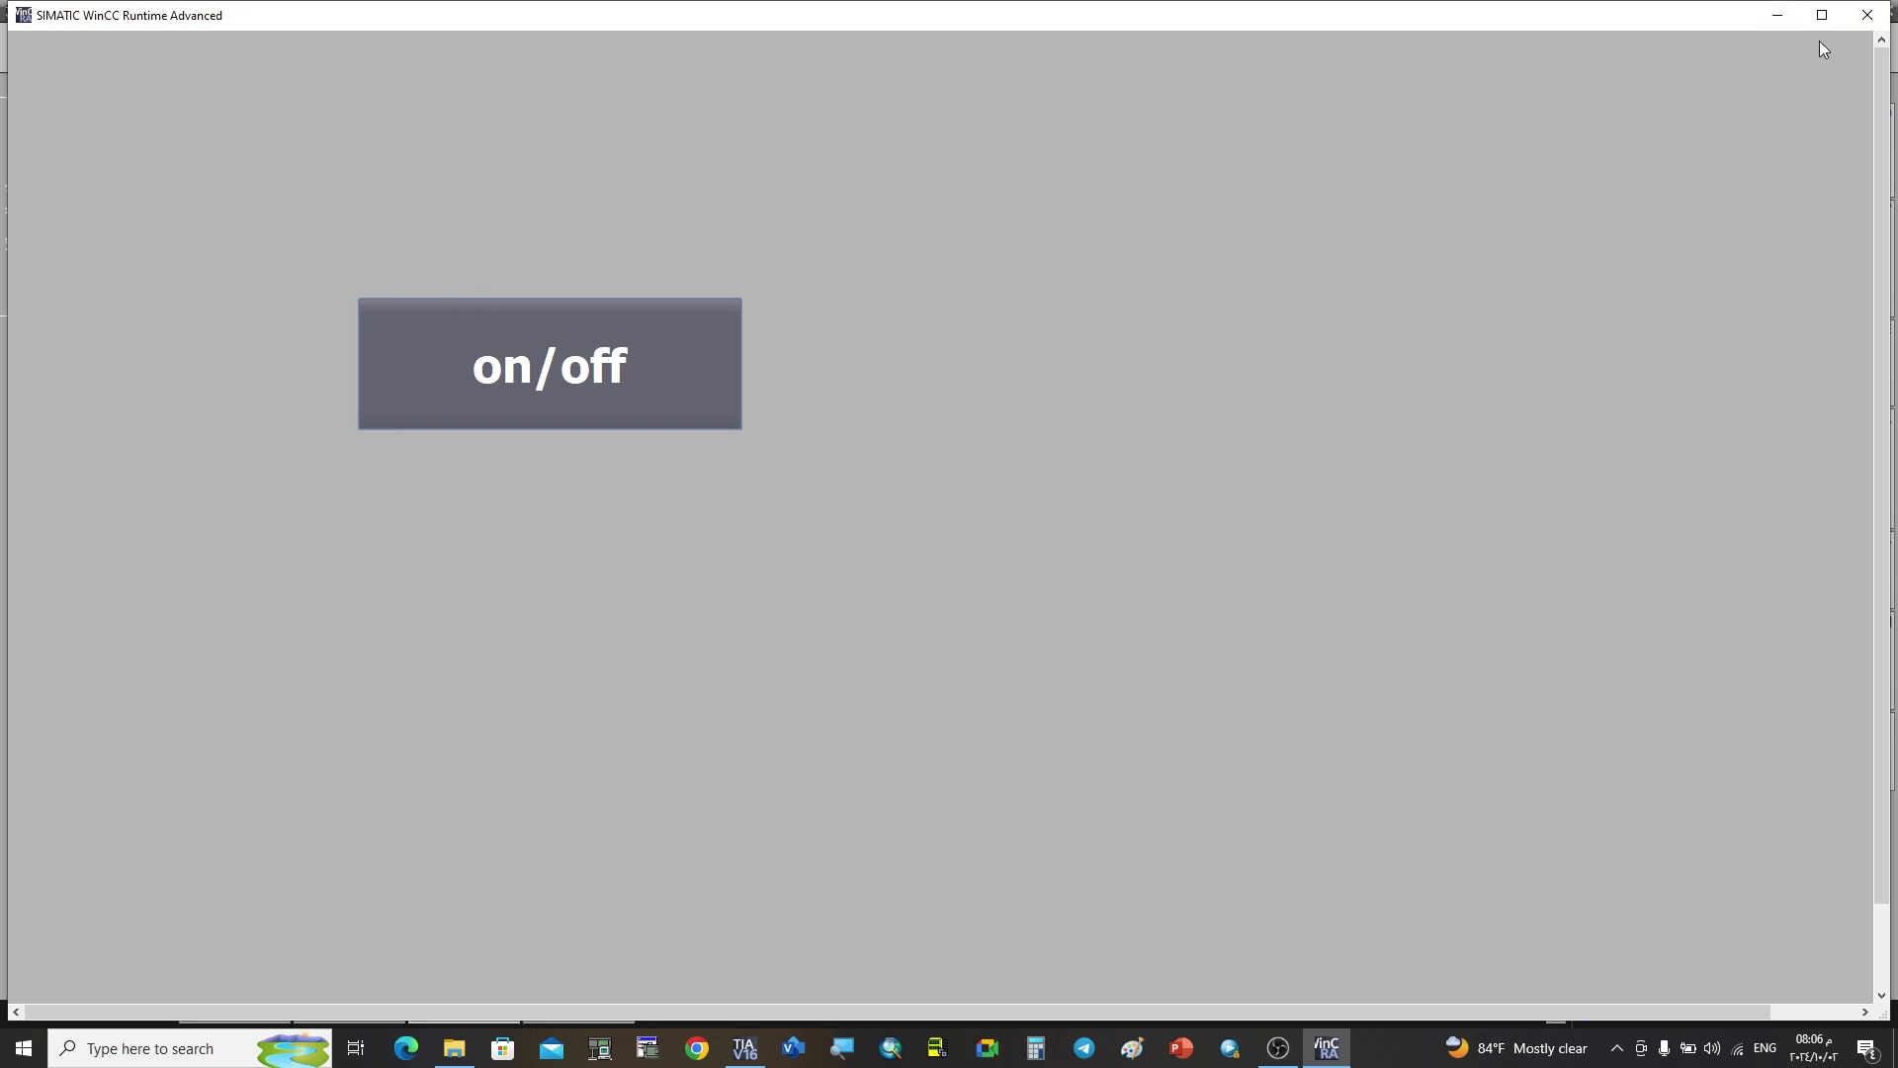
{"action": "left_click", "coordinate": [1866, 27]}
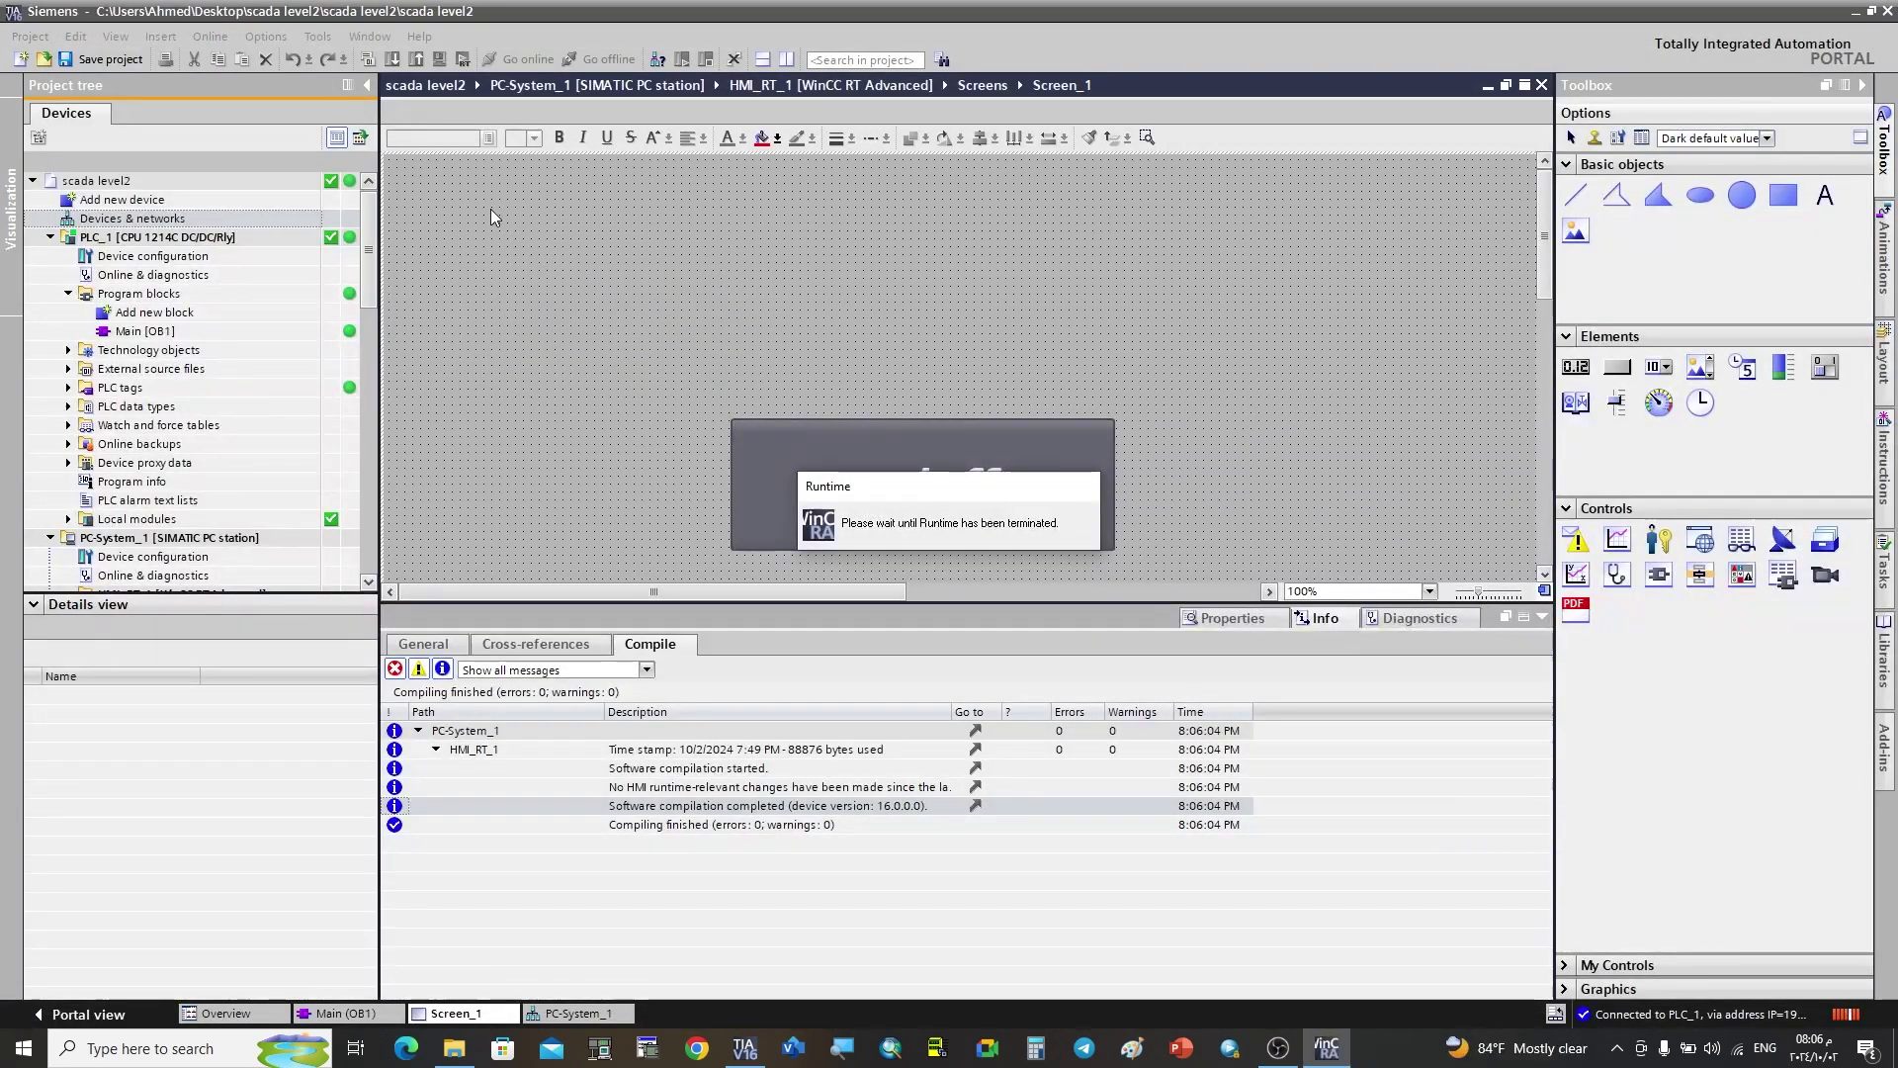
{"action": "left_click", "coordinate": [462, 59]}
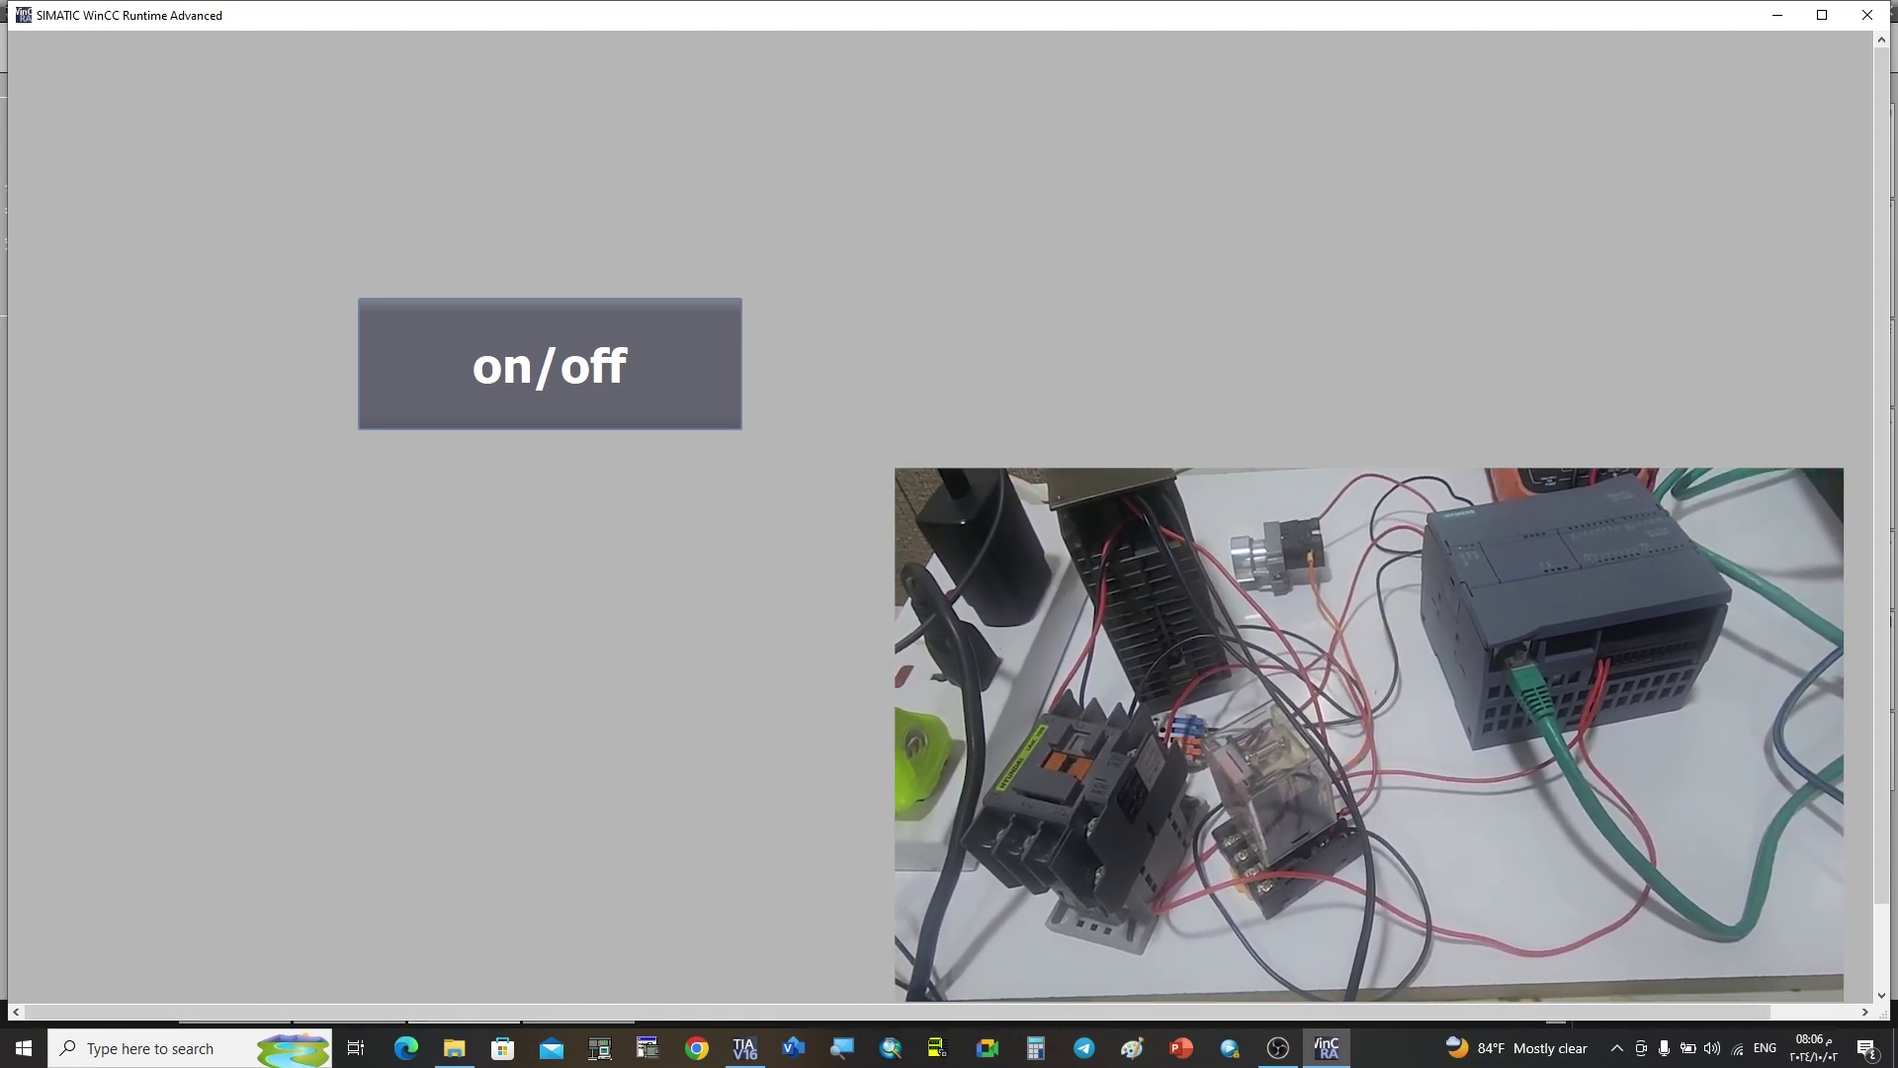
Toggle the PLC's motor output repeatedly with the on/off button in the WinCC runtime.
{"action": "left_click", "coordinate": [653, 373]}
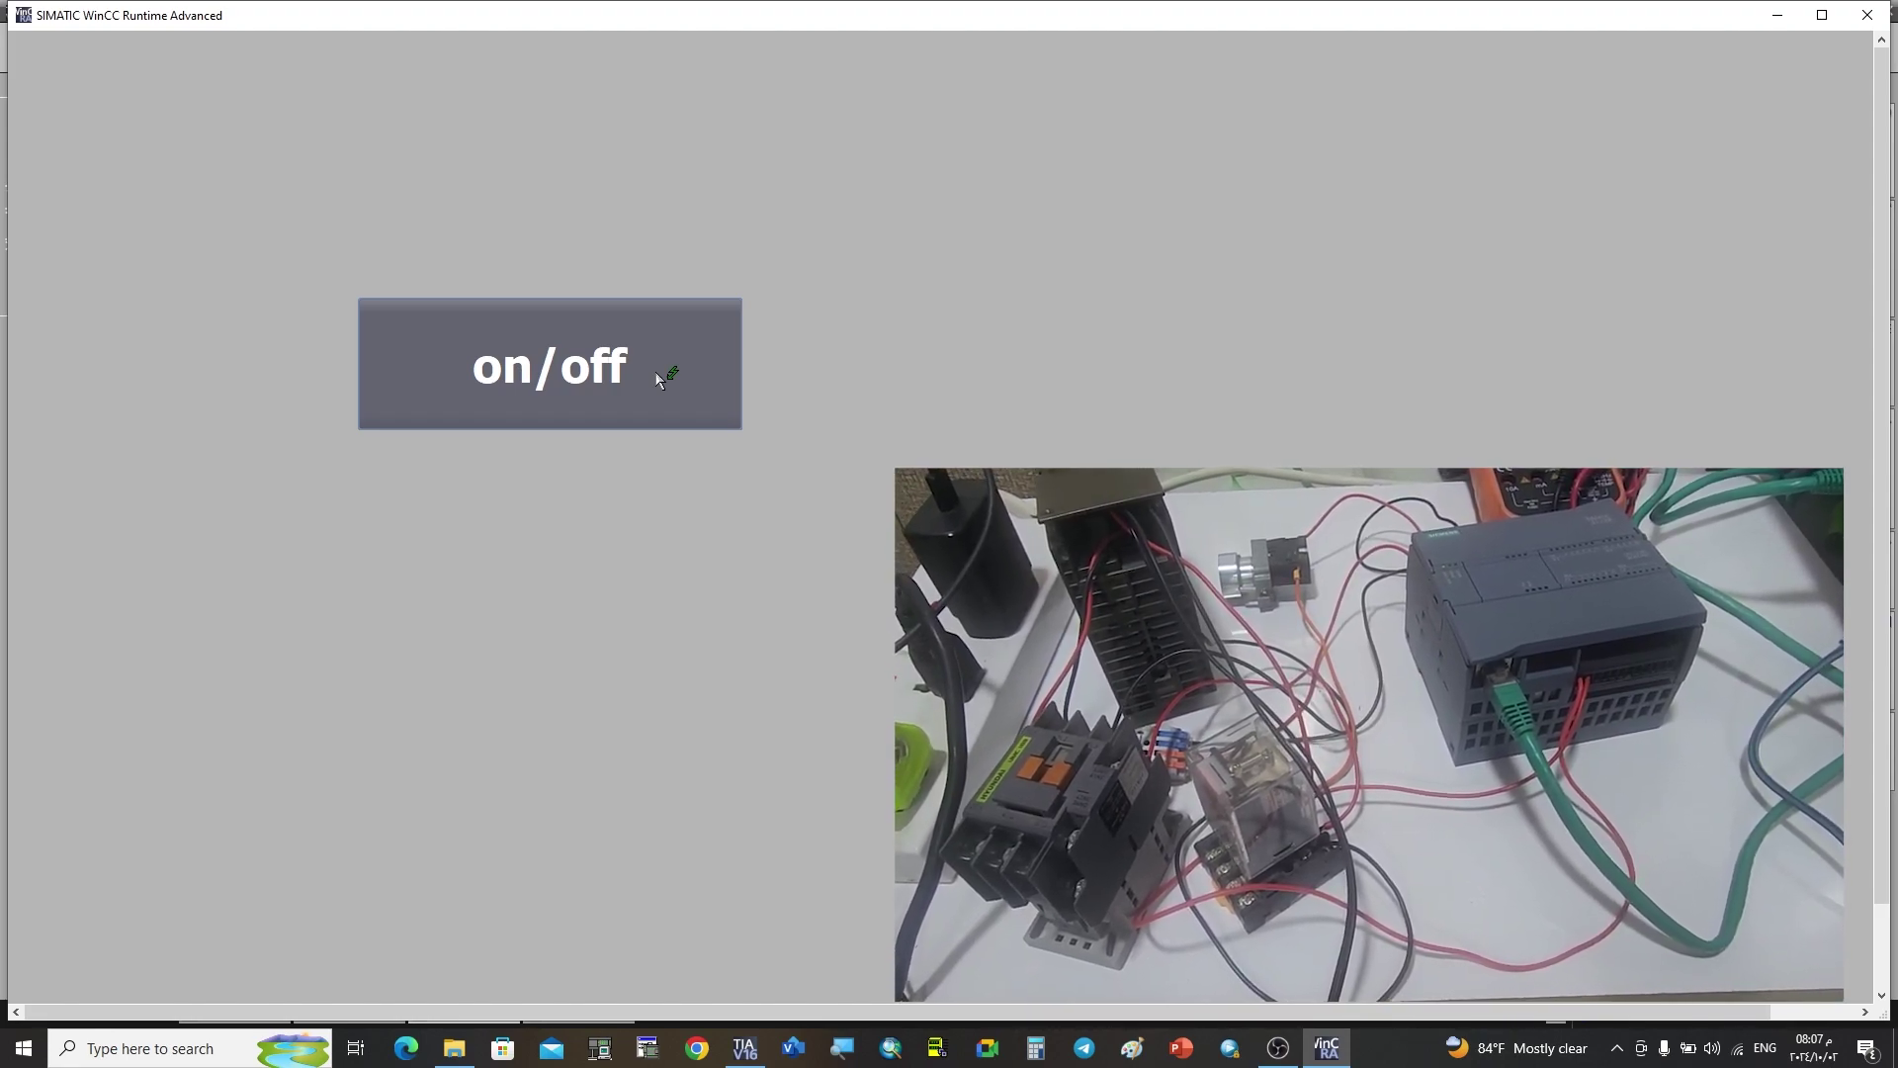
{"action": "left_click", "coordinate": [657, 377]}
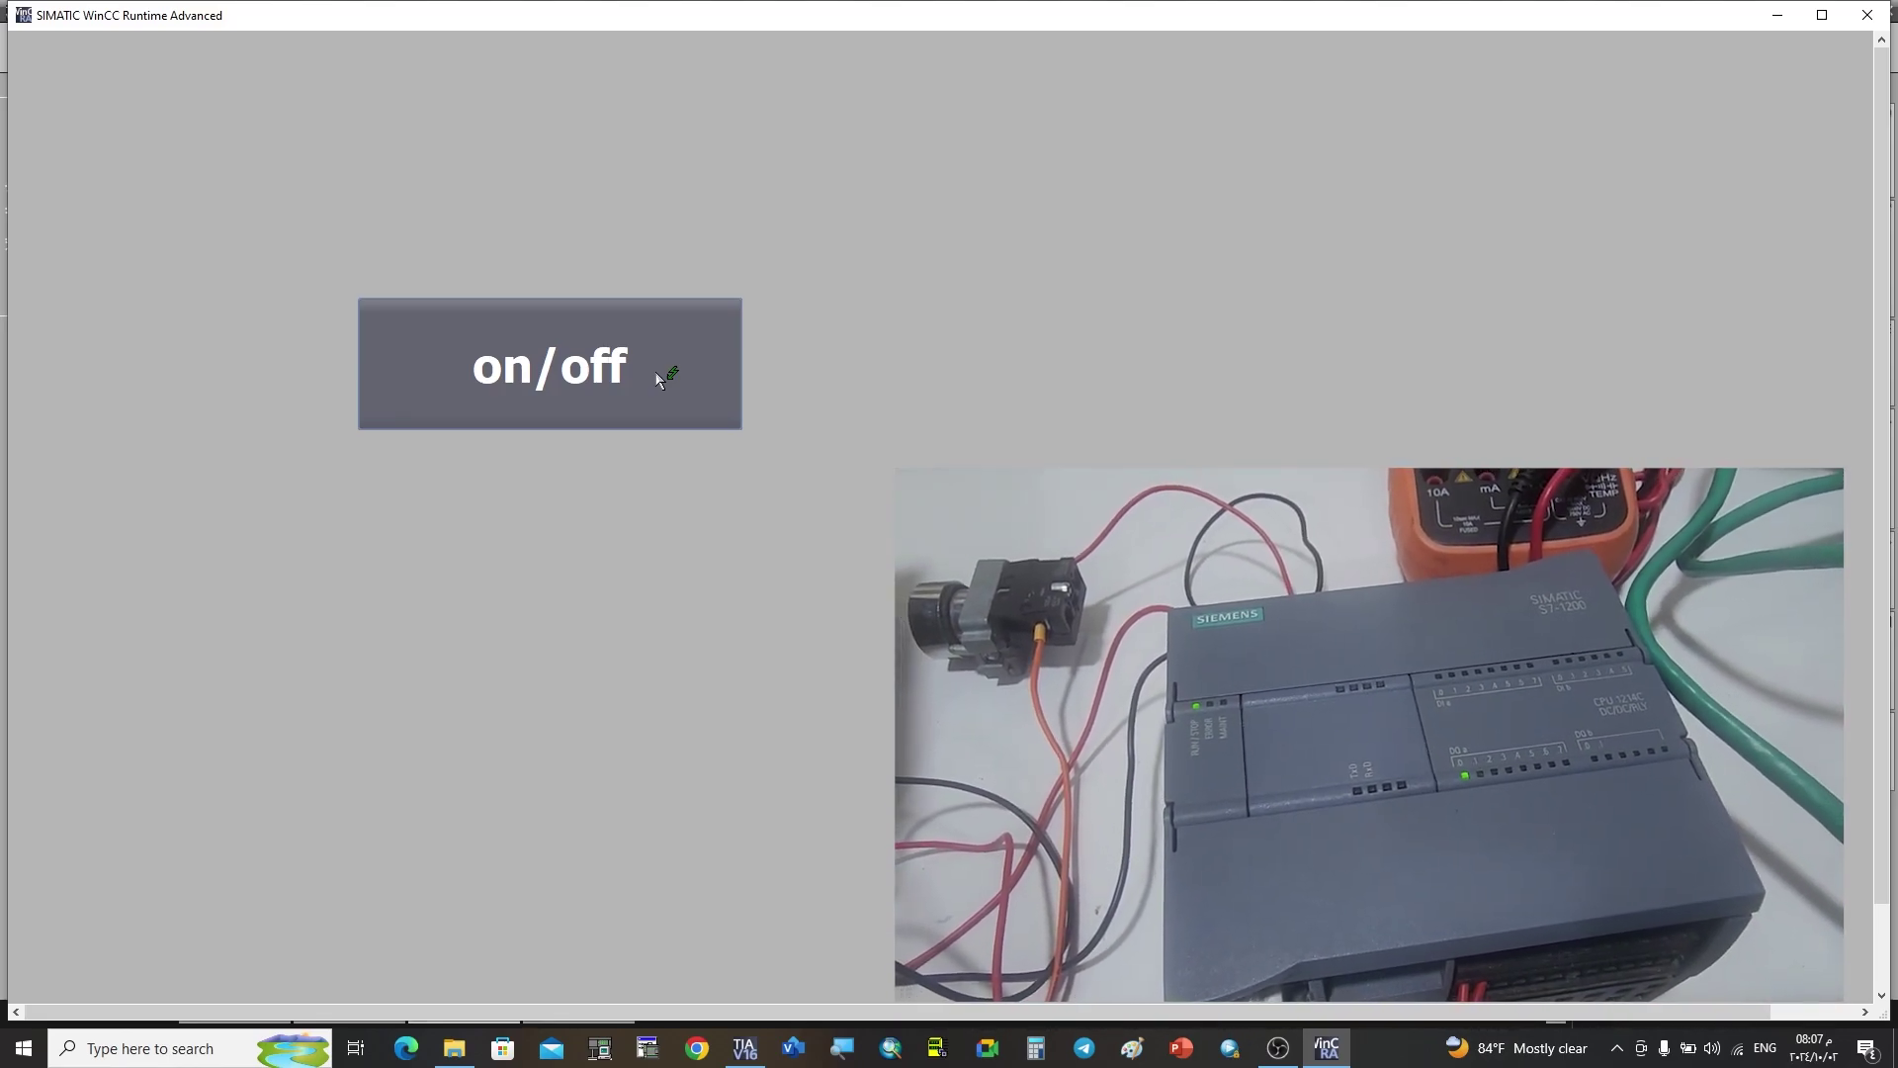
{"action": "left_click", "coordinate": [658, 378]}
{"action": "left_click", "coordinate": [657, 377]}
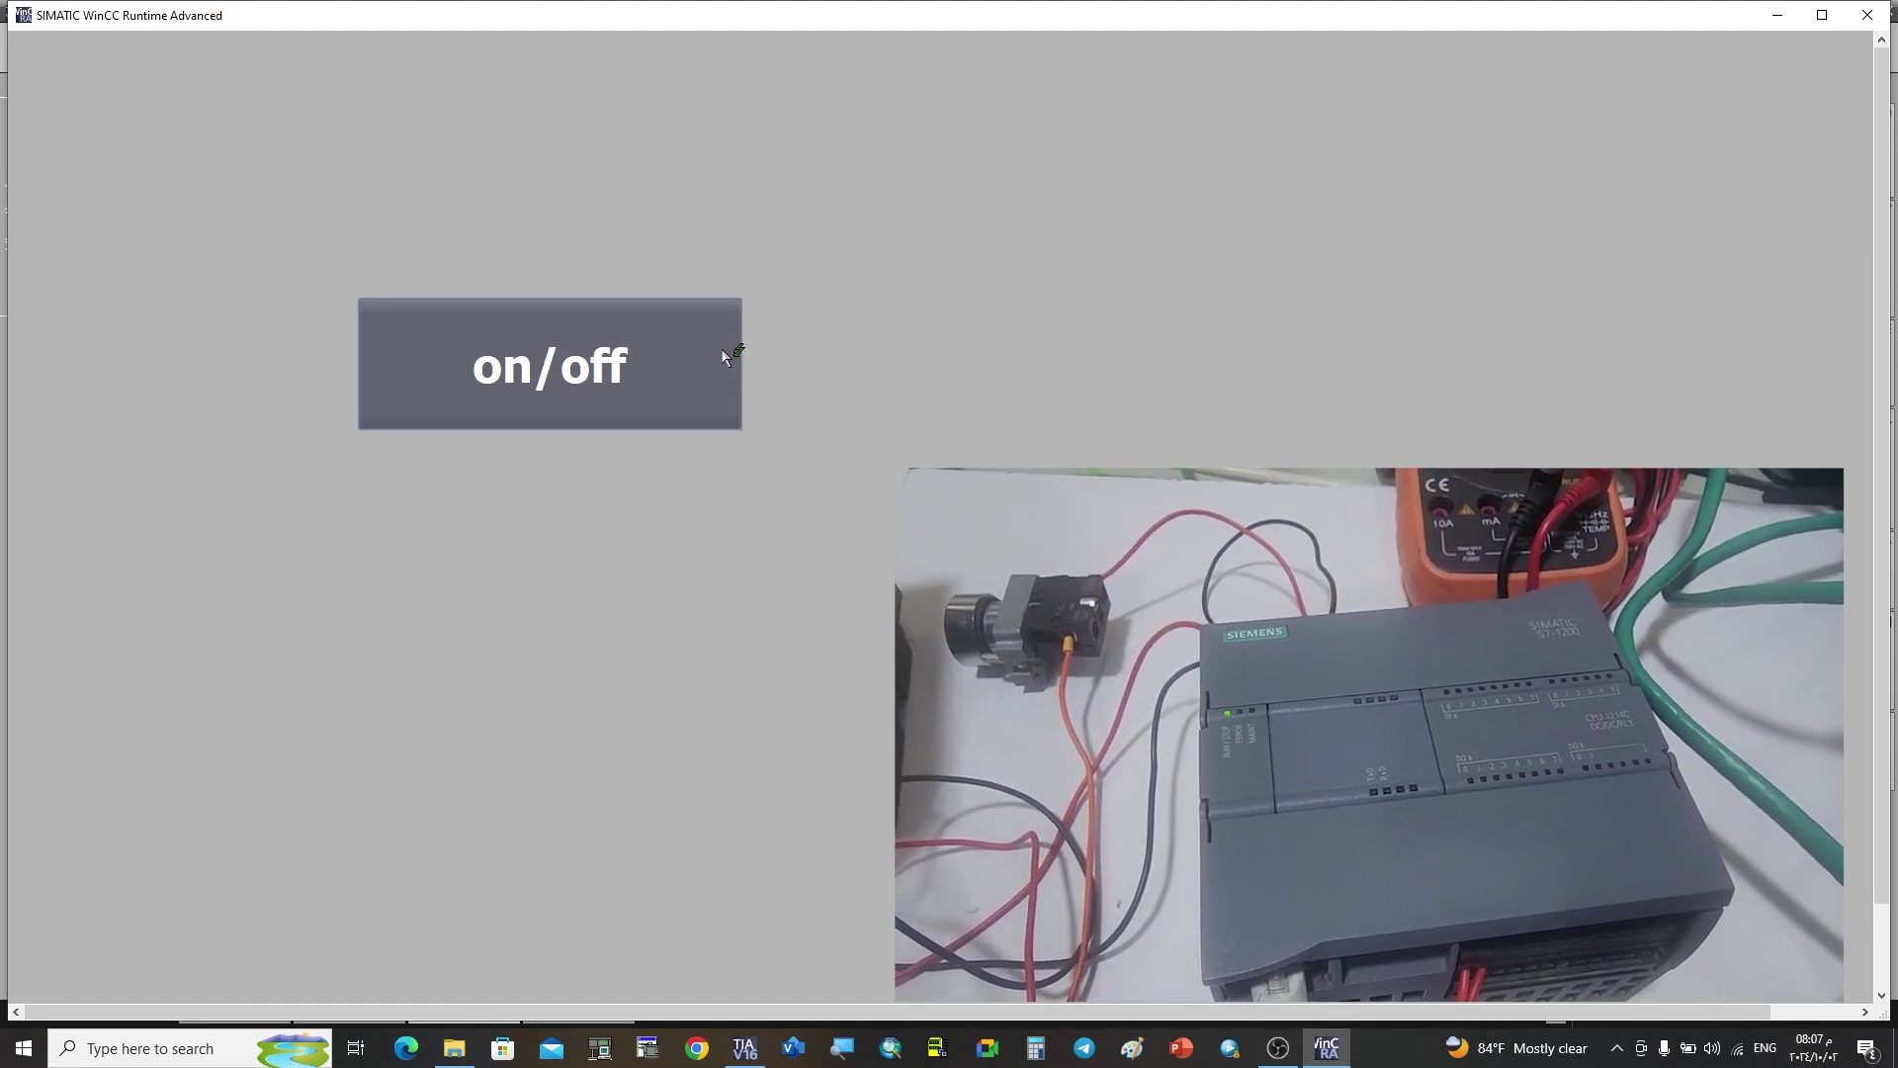
{"action": "left_click", "coordinate": [647, 367]}
{"action": "left_click", "coordinate": [646, 367]}
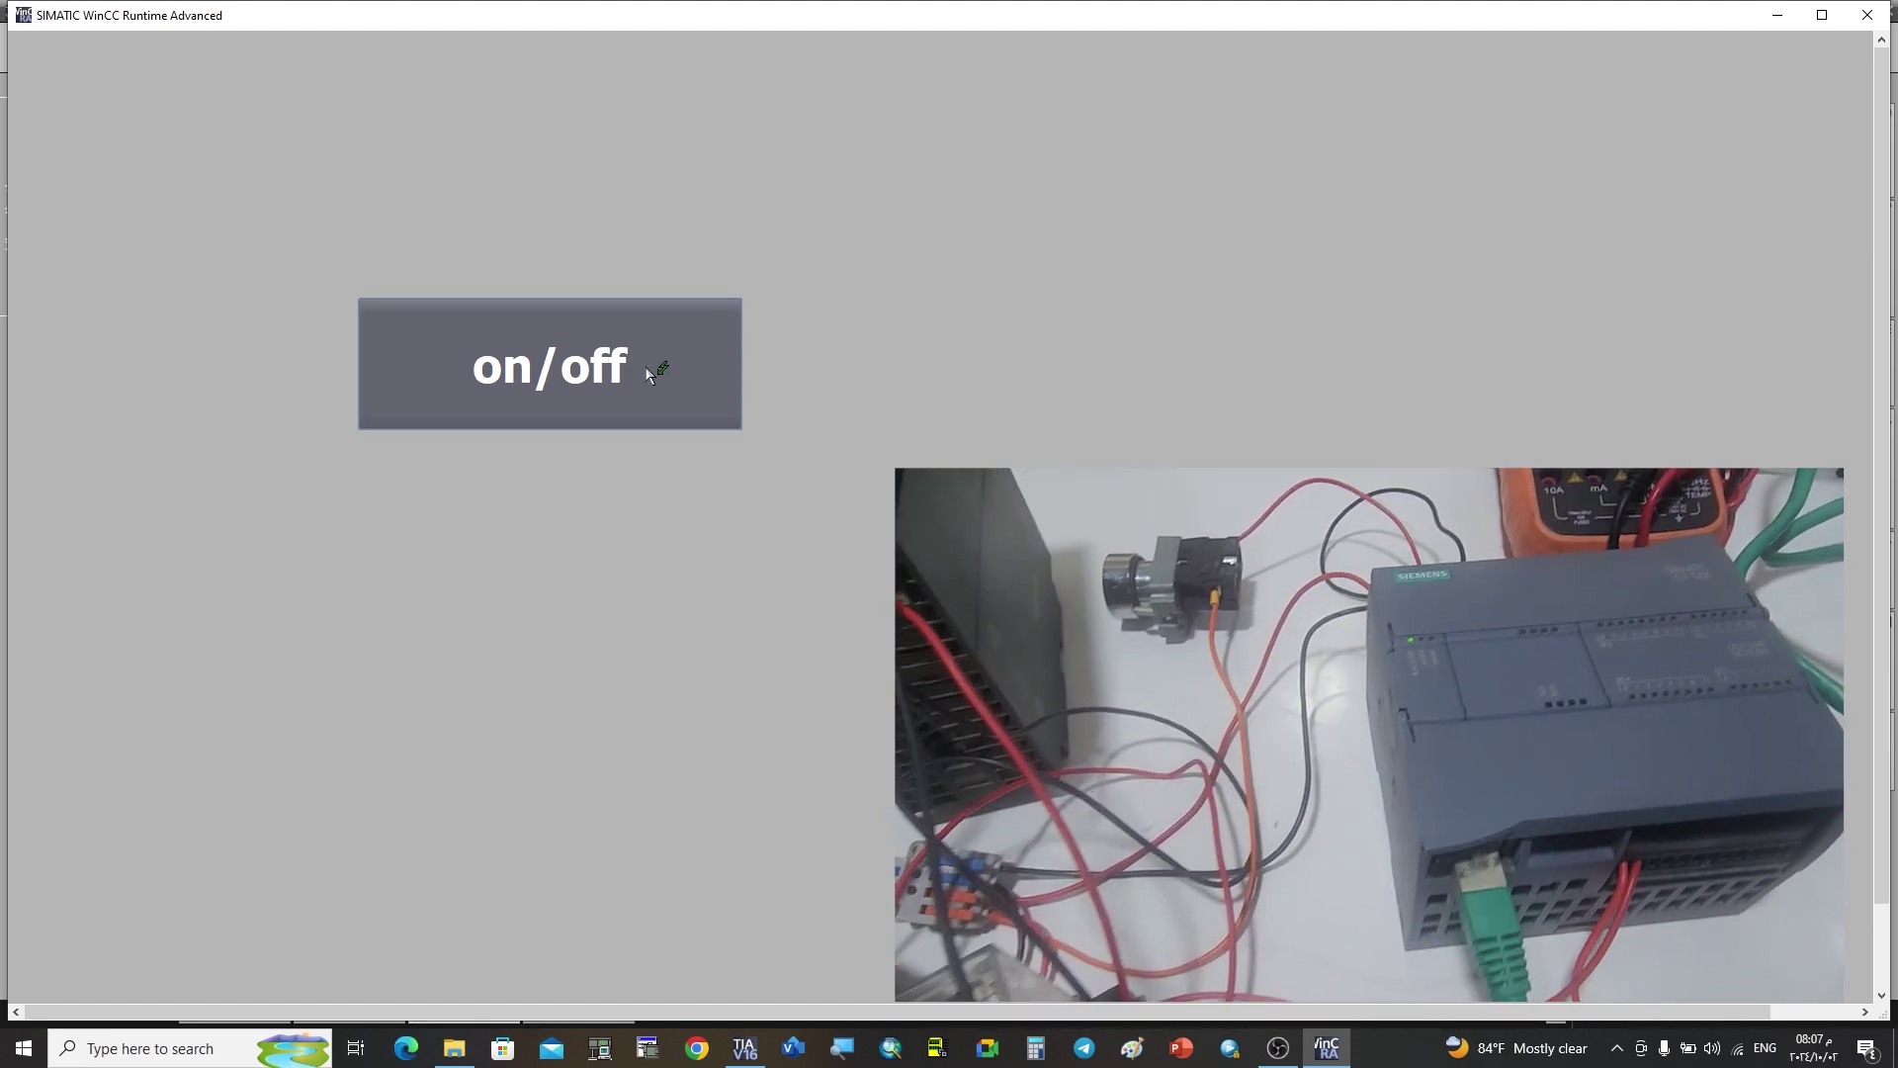